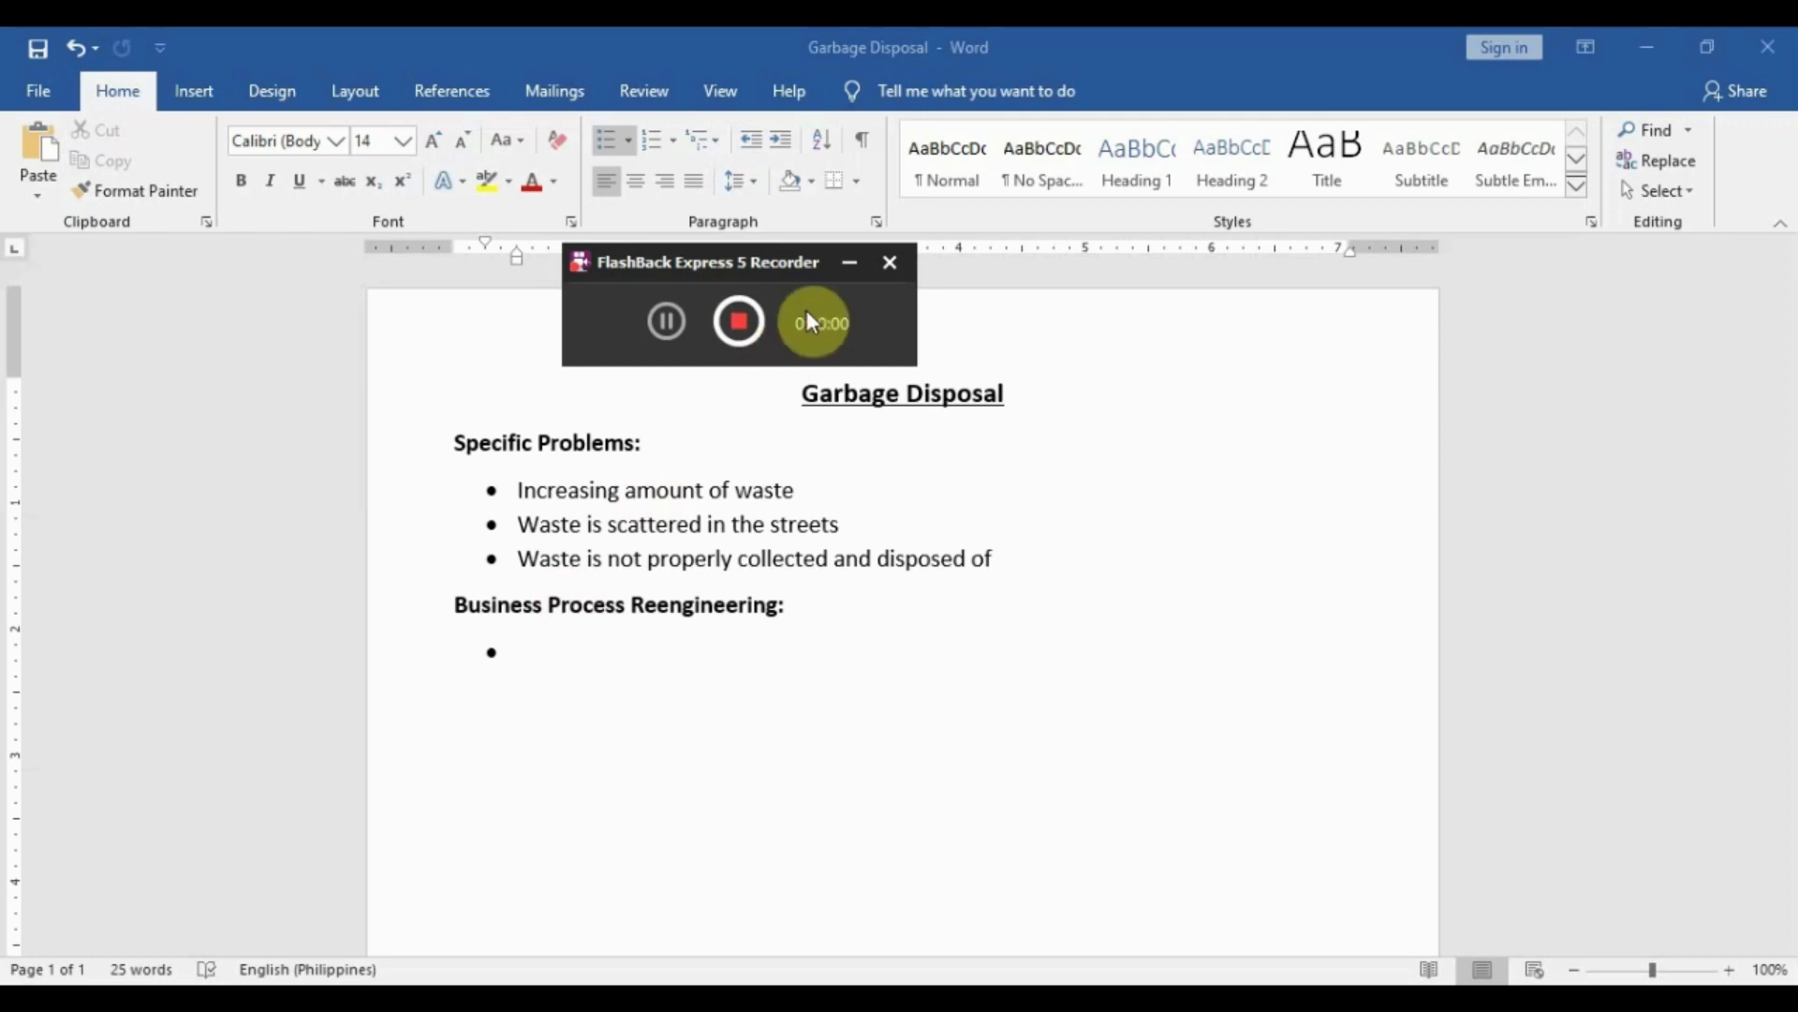
pyautogui.click(848, 268)
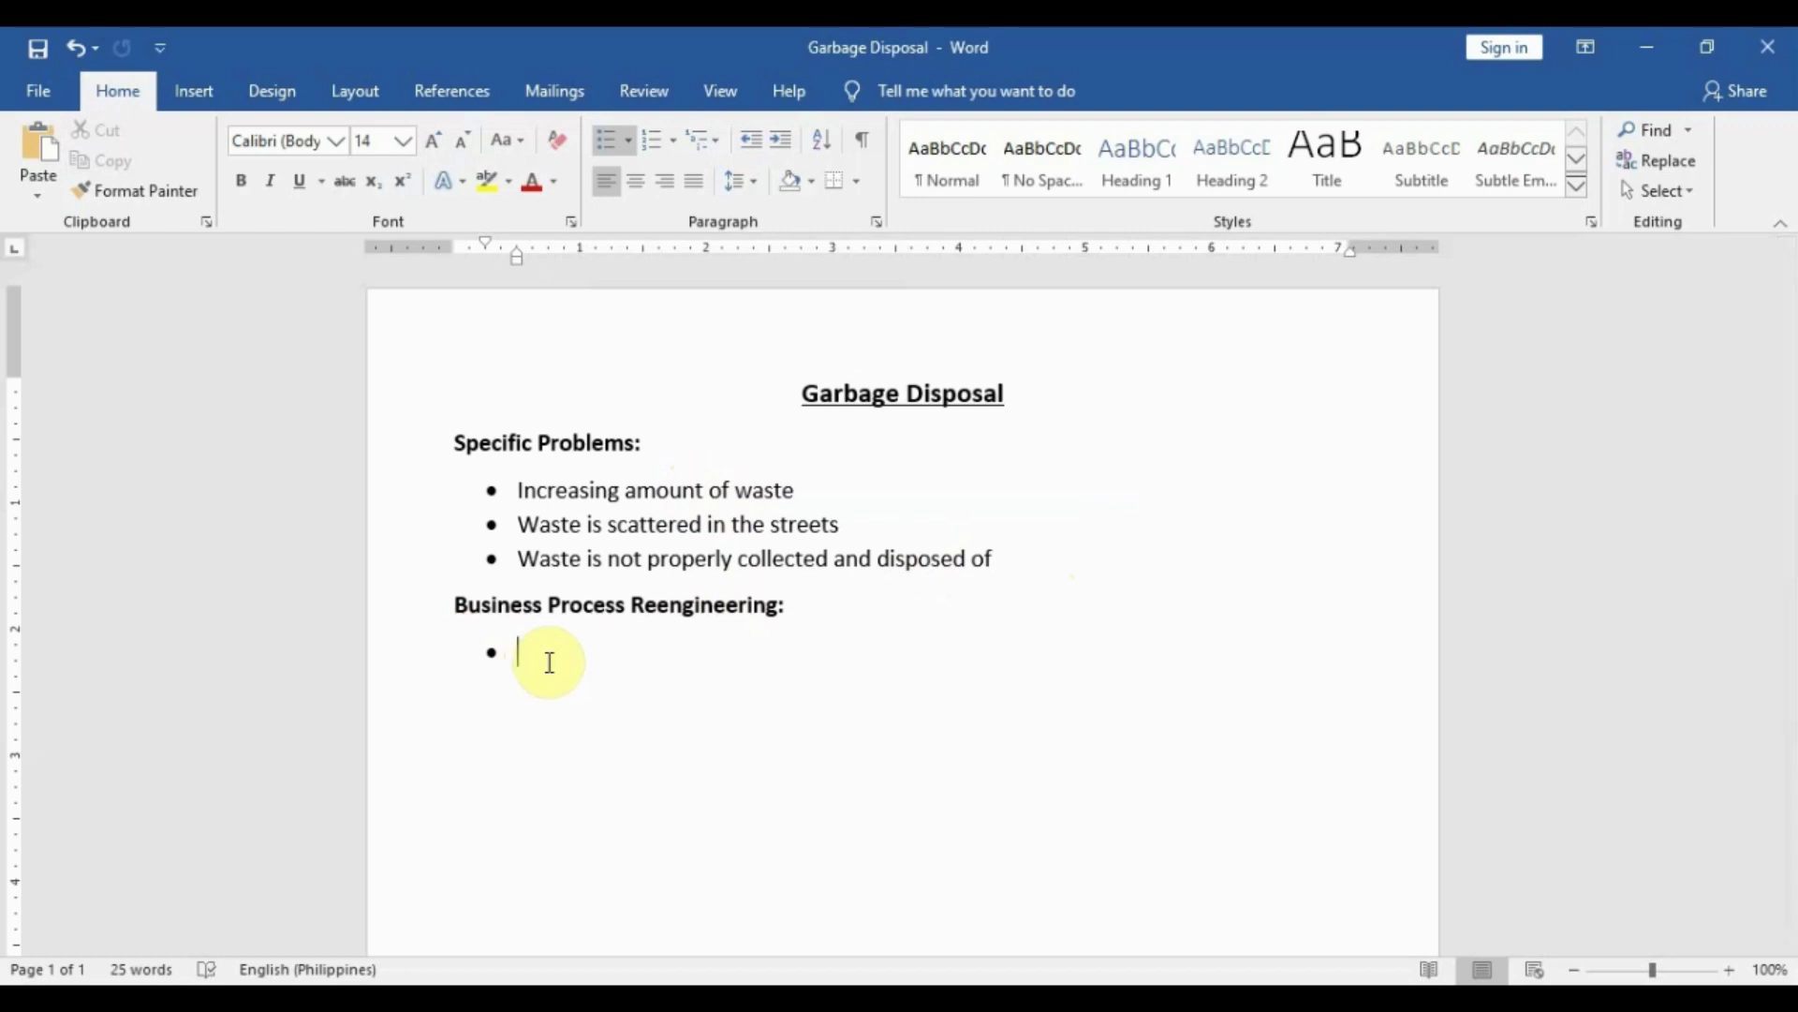
pyautogui.write('Paragraph')
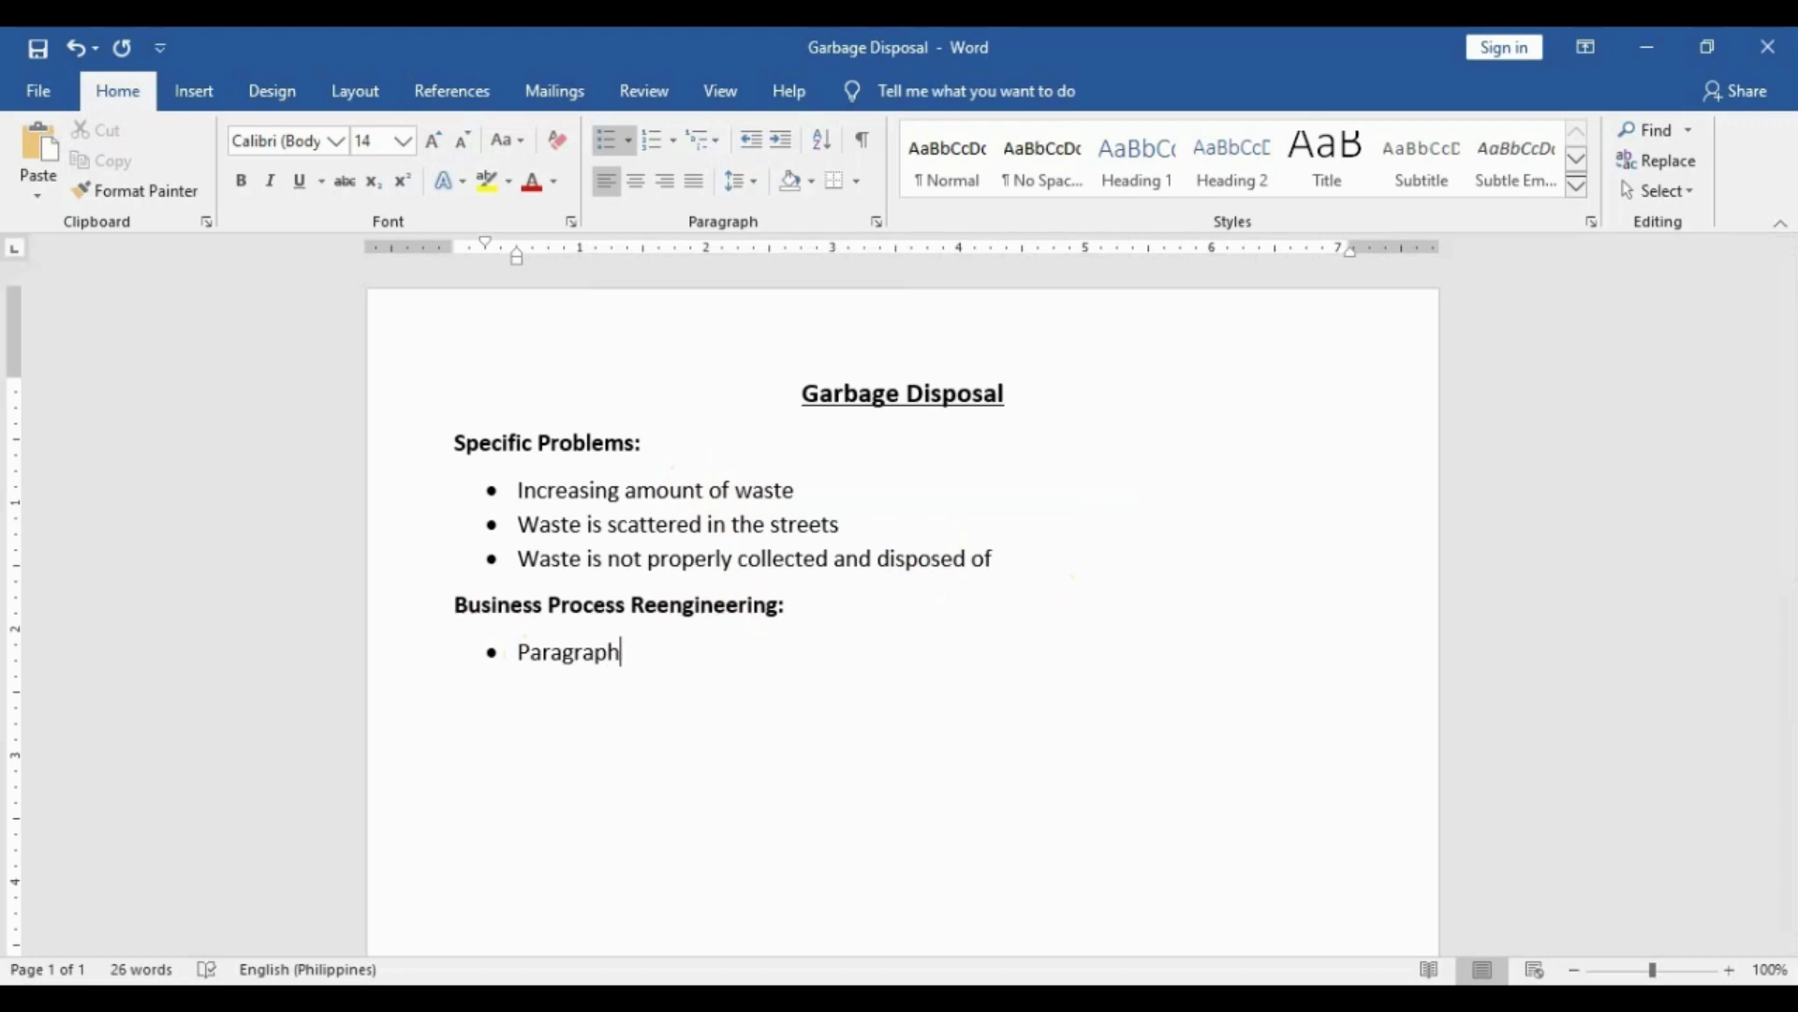
pyautogui.press('BackSpace')
pyautogui.press('BackSpace')
pyautogui.press('BackSpace')
pyautogui.press('BackSpace')
pyautogui.press('BackSpace')
pyautogui.press('BackSpace')
pyautogui.press('BackSpace')
pyautogui.press('BackSpace')
pyautogui.press('BackSpace')
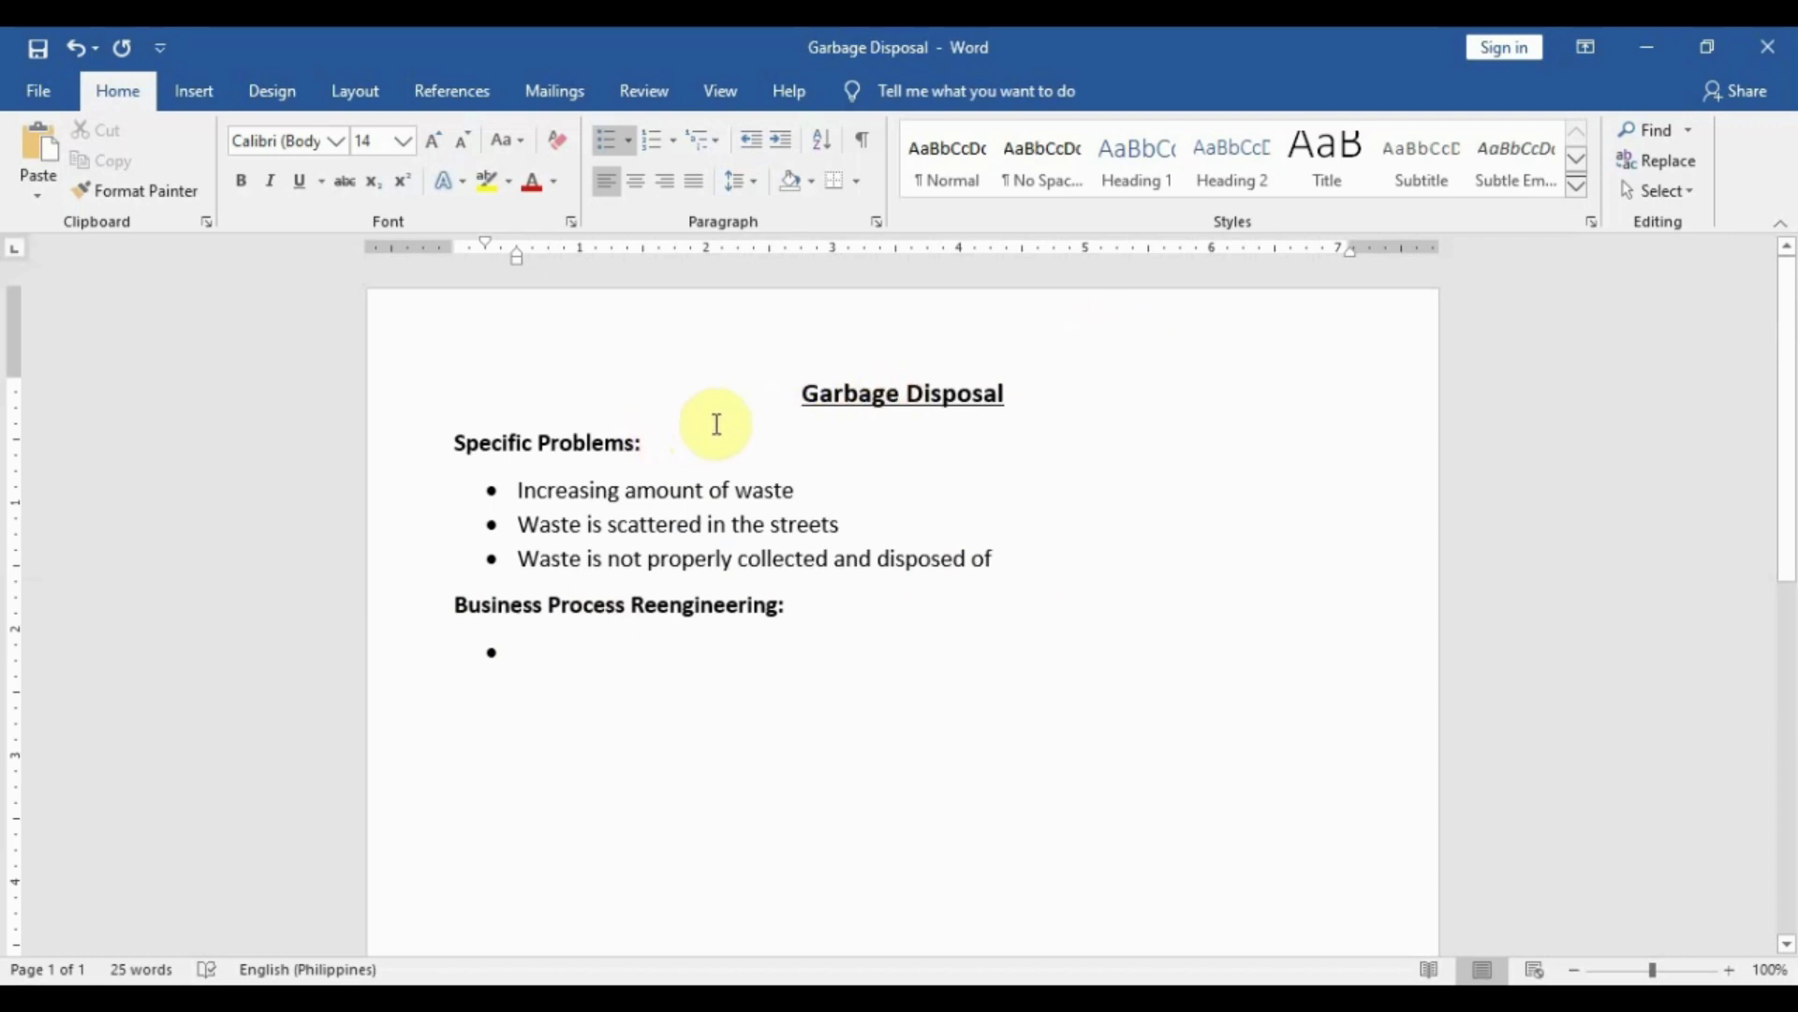
pyautogui.moveTo(777, 396); pyautogui.dragTo(1005, 384)
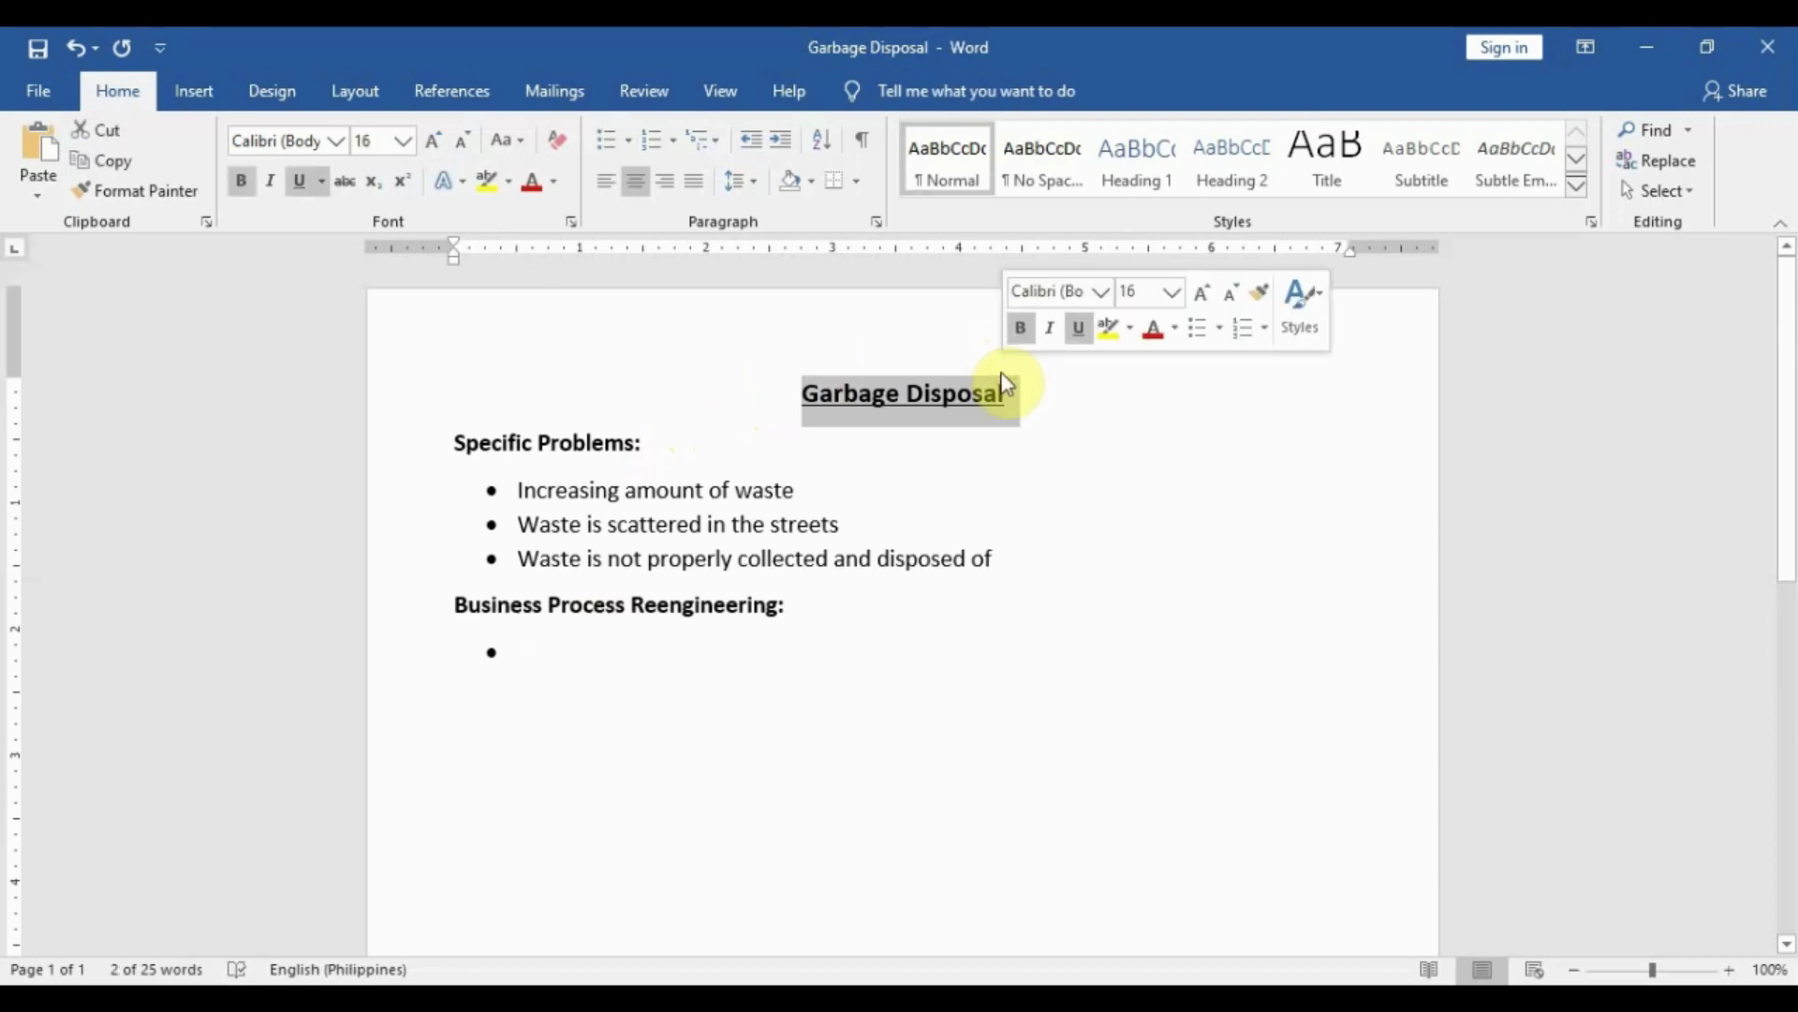
pyautogui.click(1010, 389)
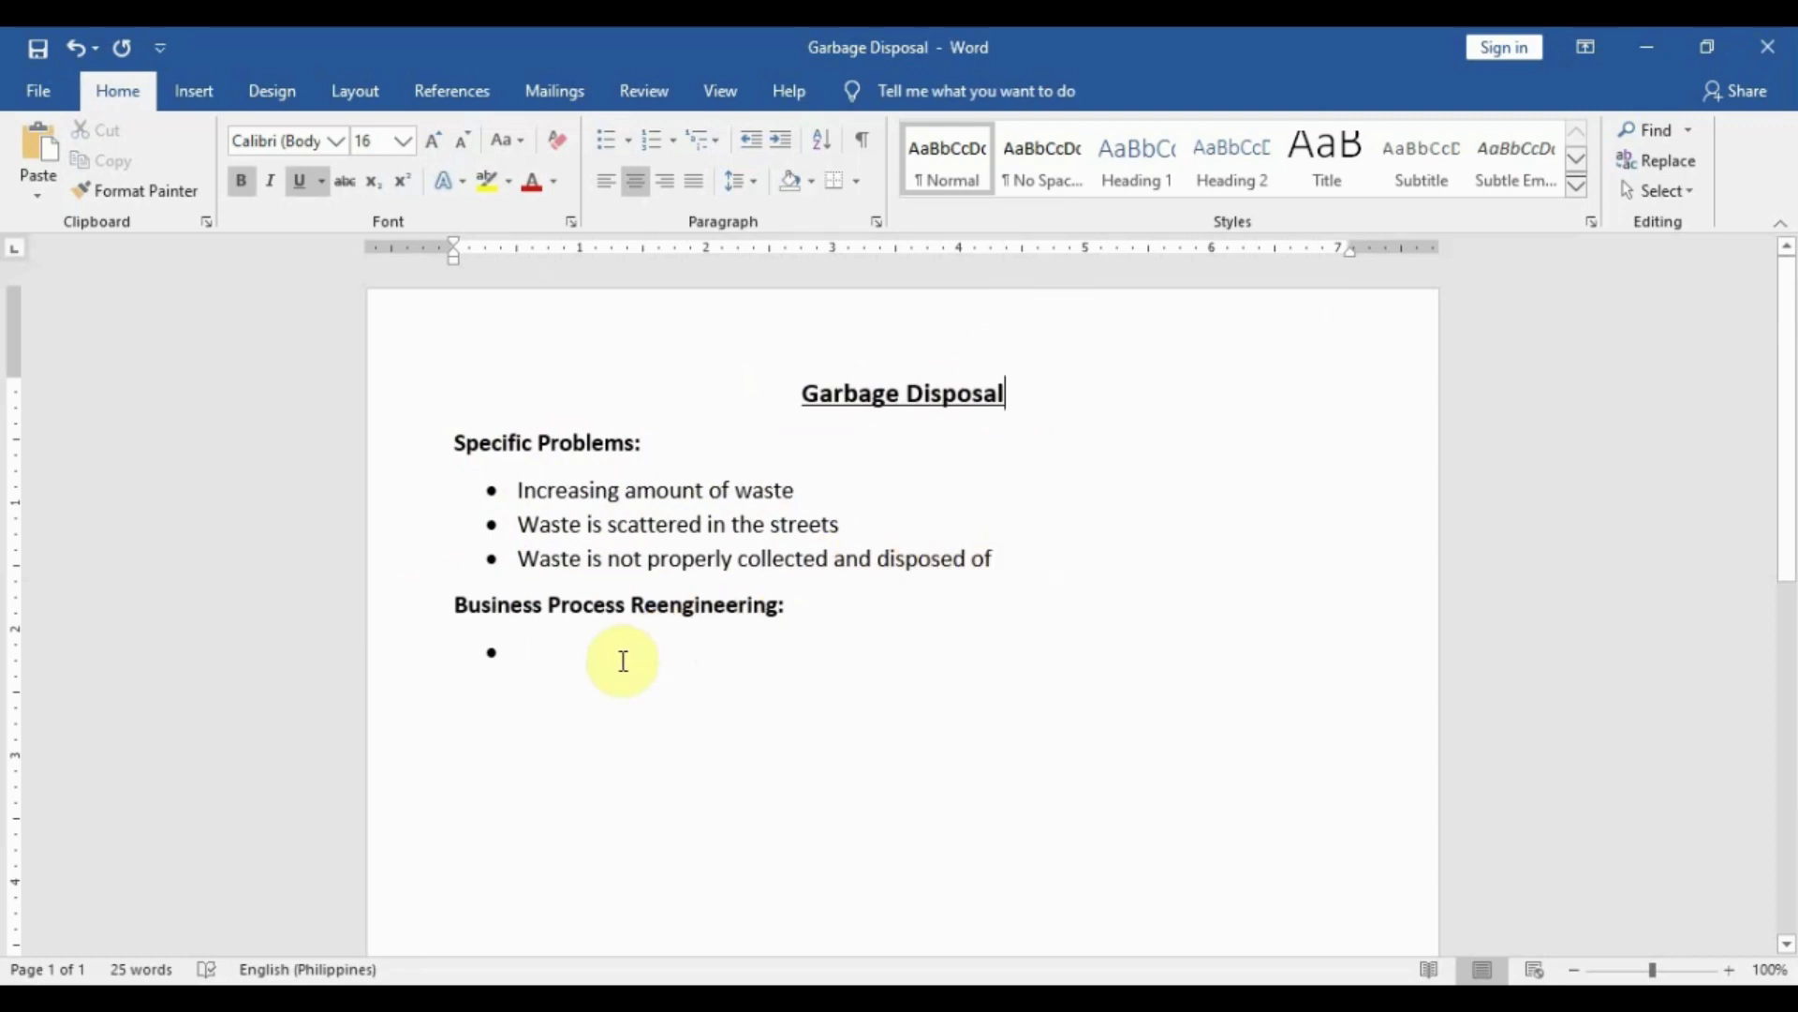
# Step: Fill the empty bullet under Business Process Reengineering with "Waste management tracker -"
pyautogui.click(562, 645)
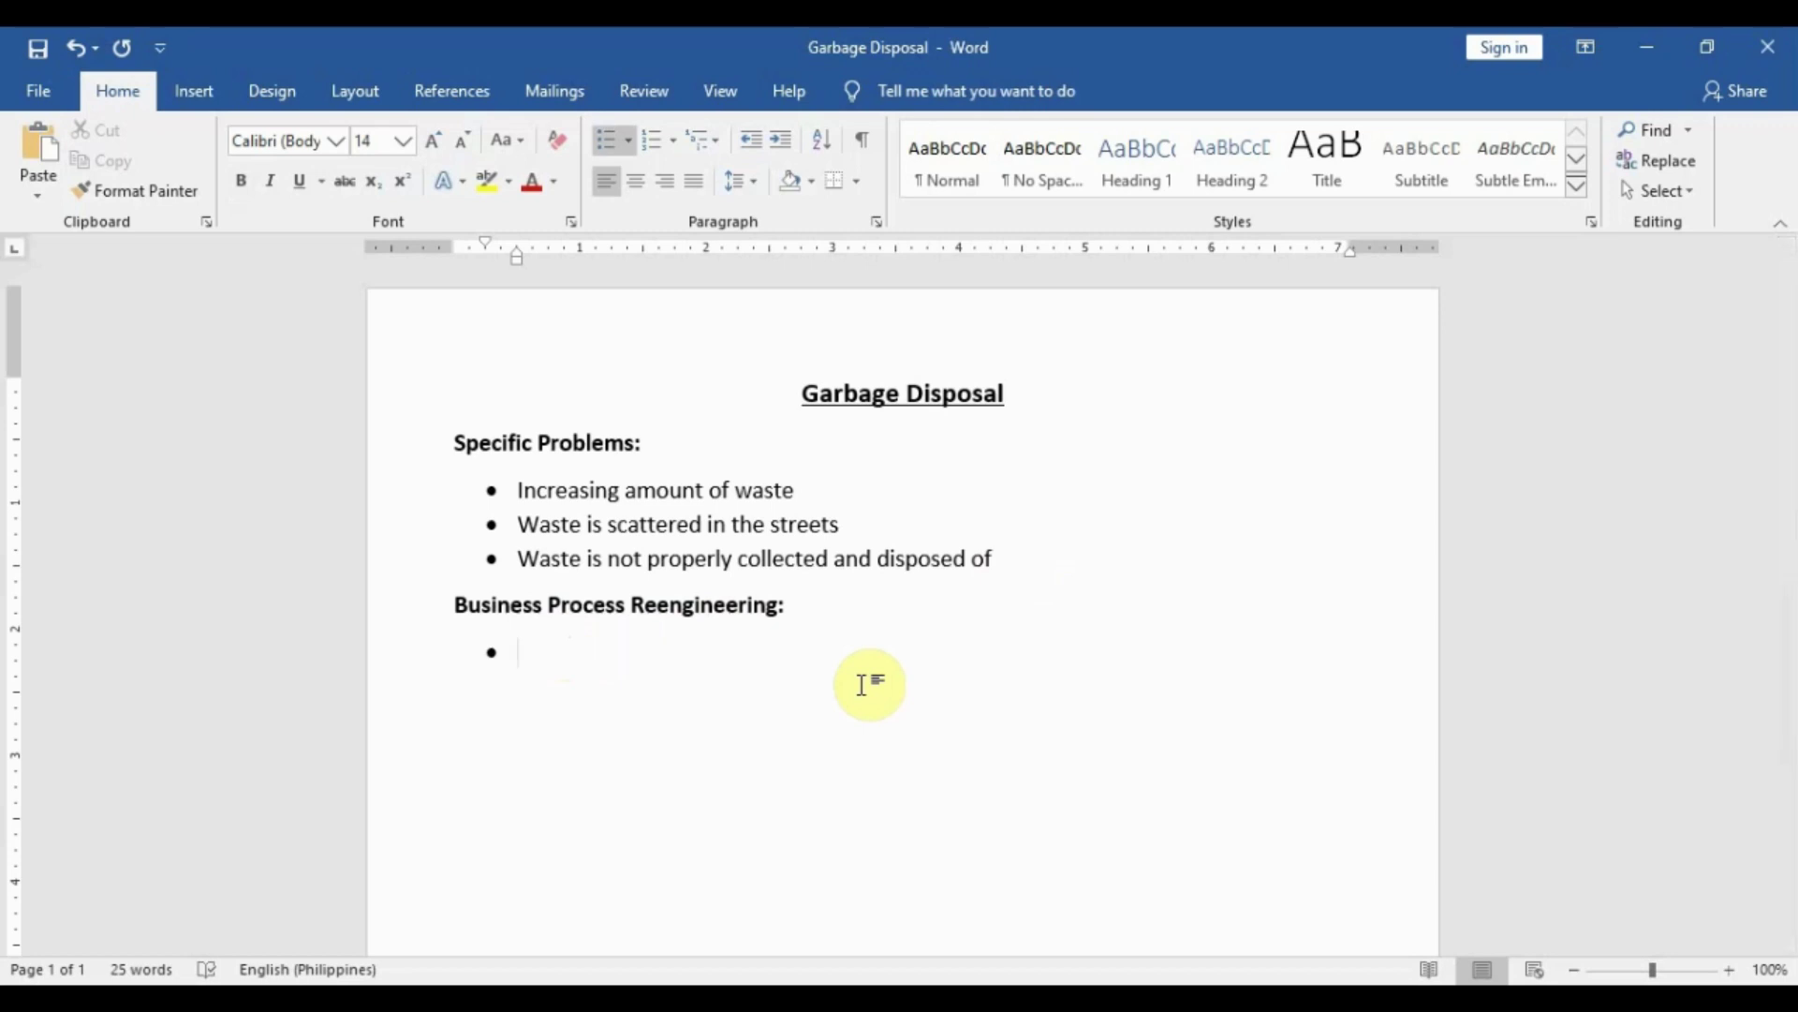
pyautogui.write('Wa')
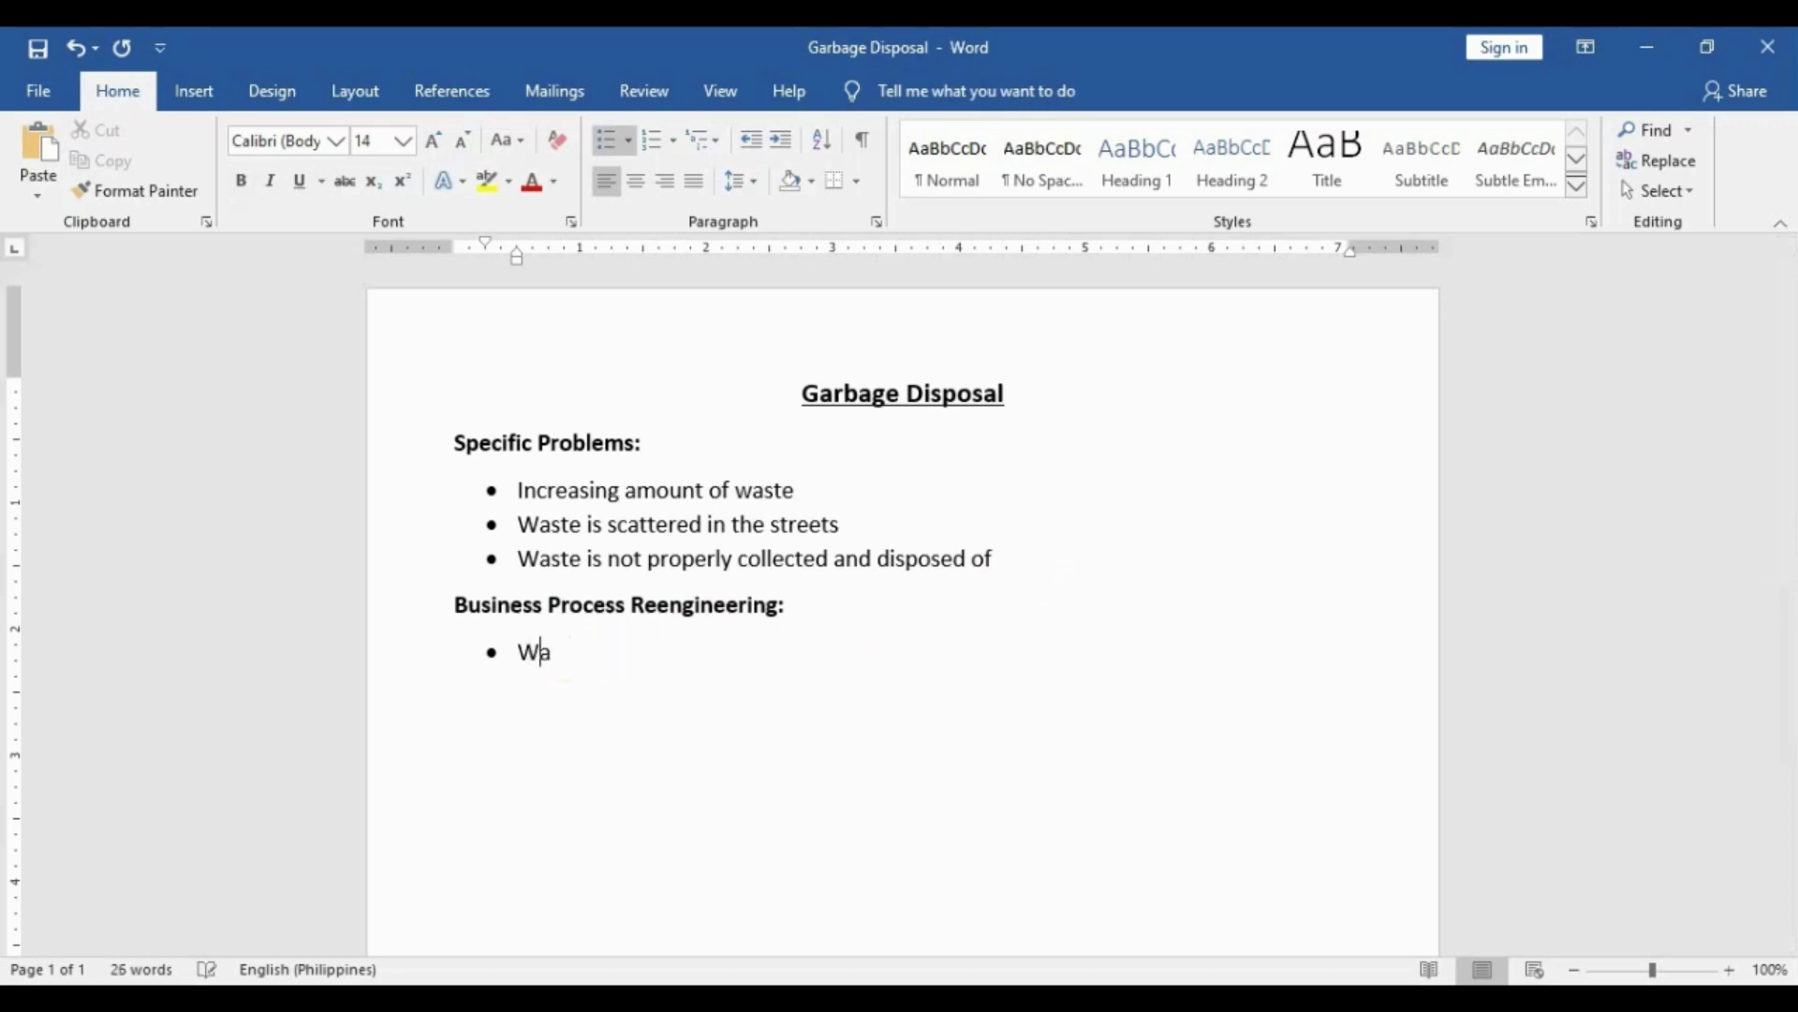
pyautogui.write('ste maan')
pyautogui.press('Left')
pyautogui.press('BackSpace')
pyautogui.press('Right')
pyautogui.write('agement ')
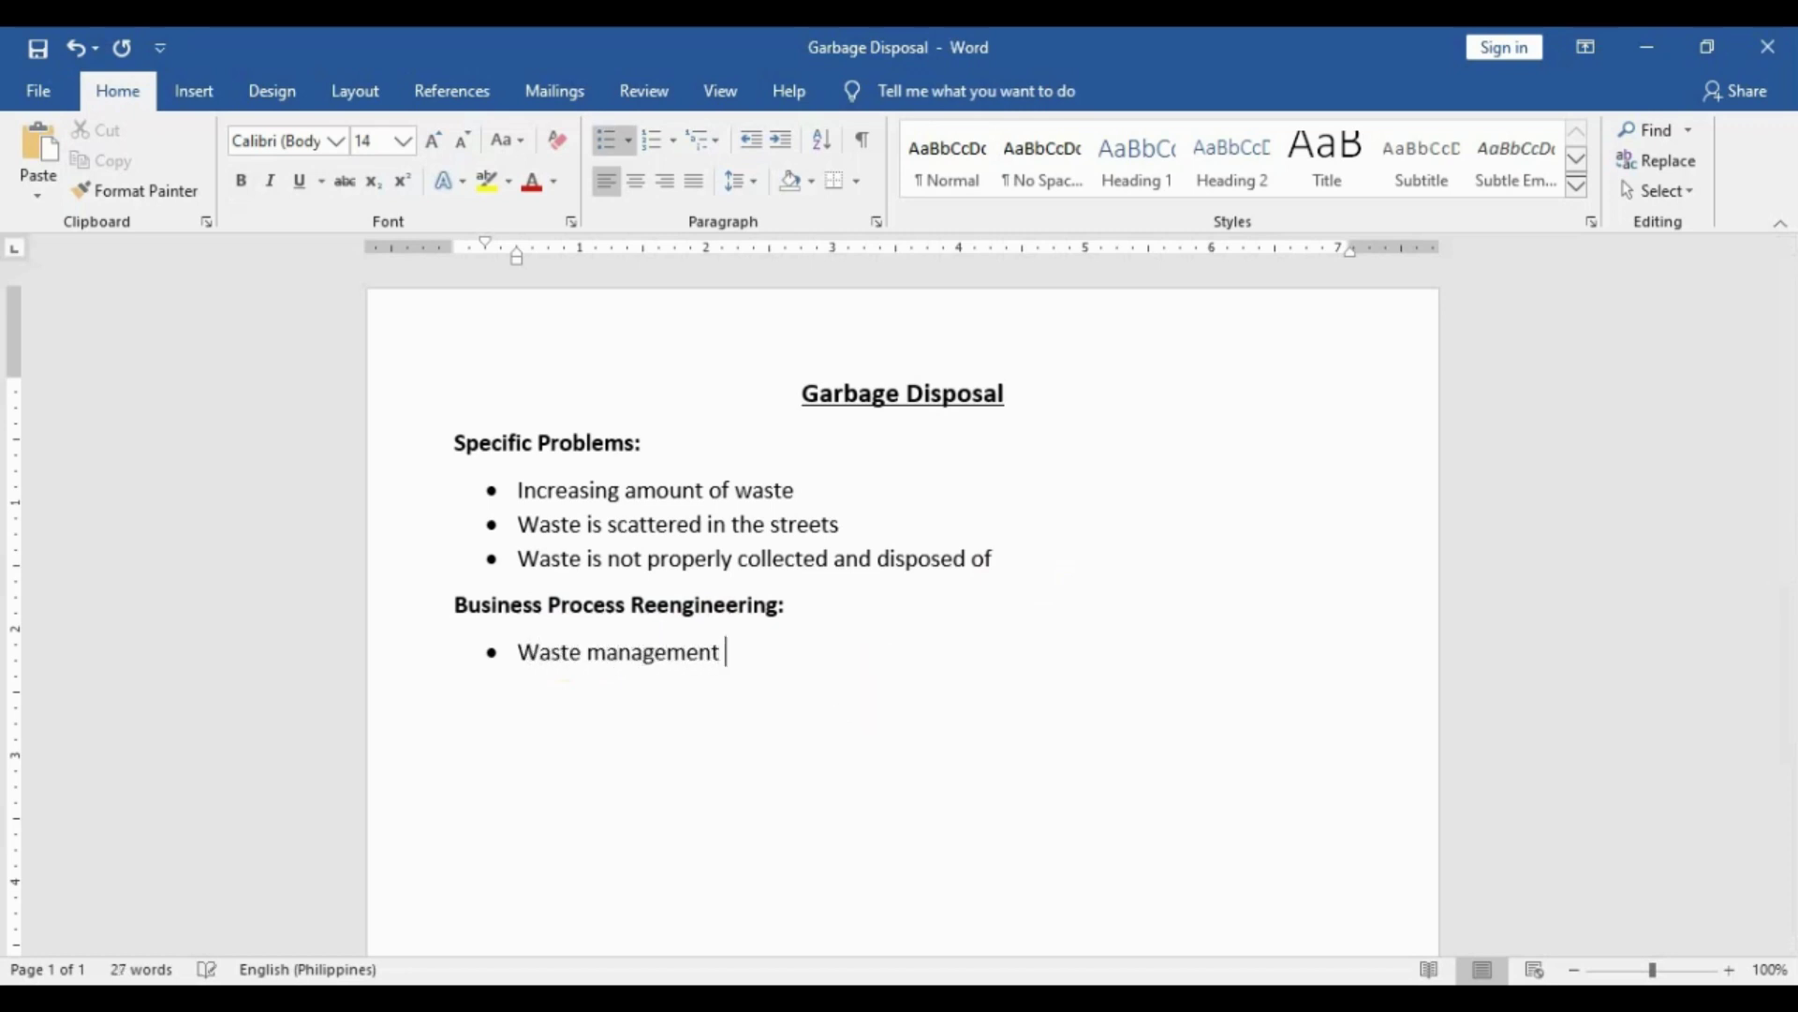
pyautogui.write('tracker -')
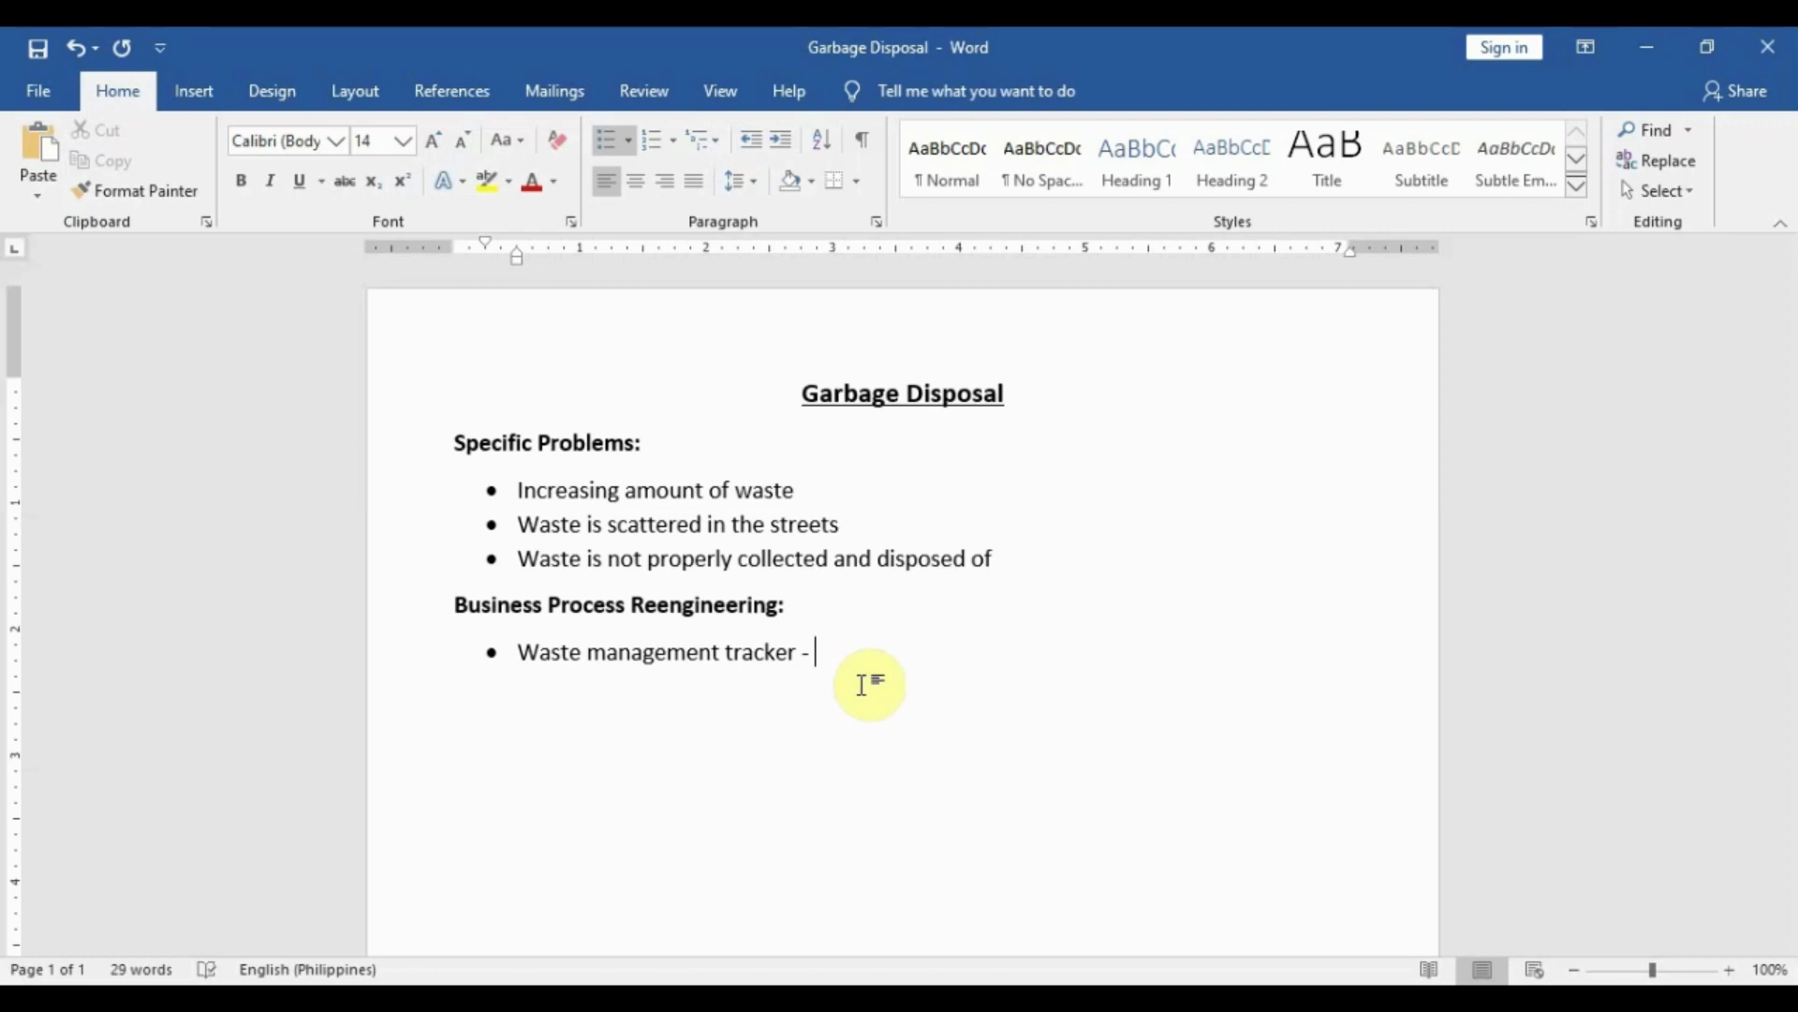
# Step: Continue the tracker bullet after the dash with "Utilize the waste management tracker to monitor and predict"
pyautogui.write(' Utiliz')
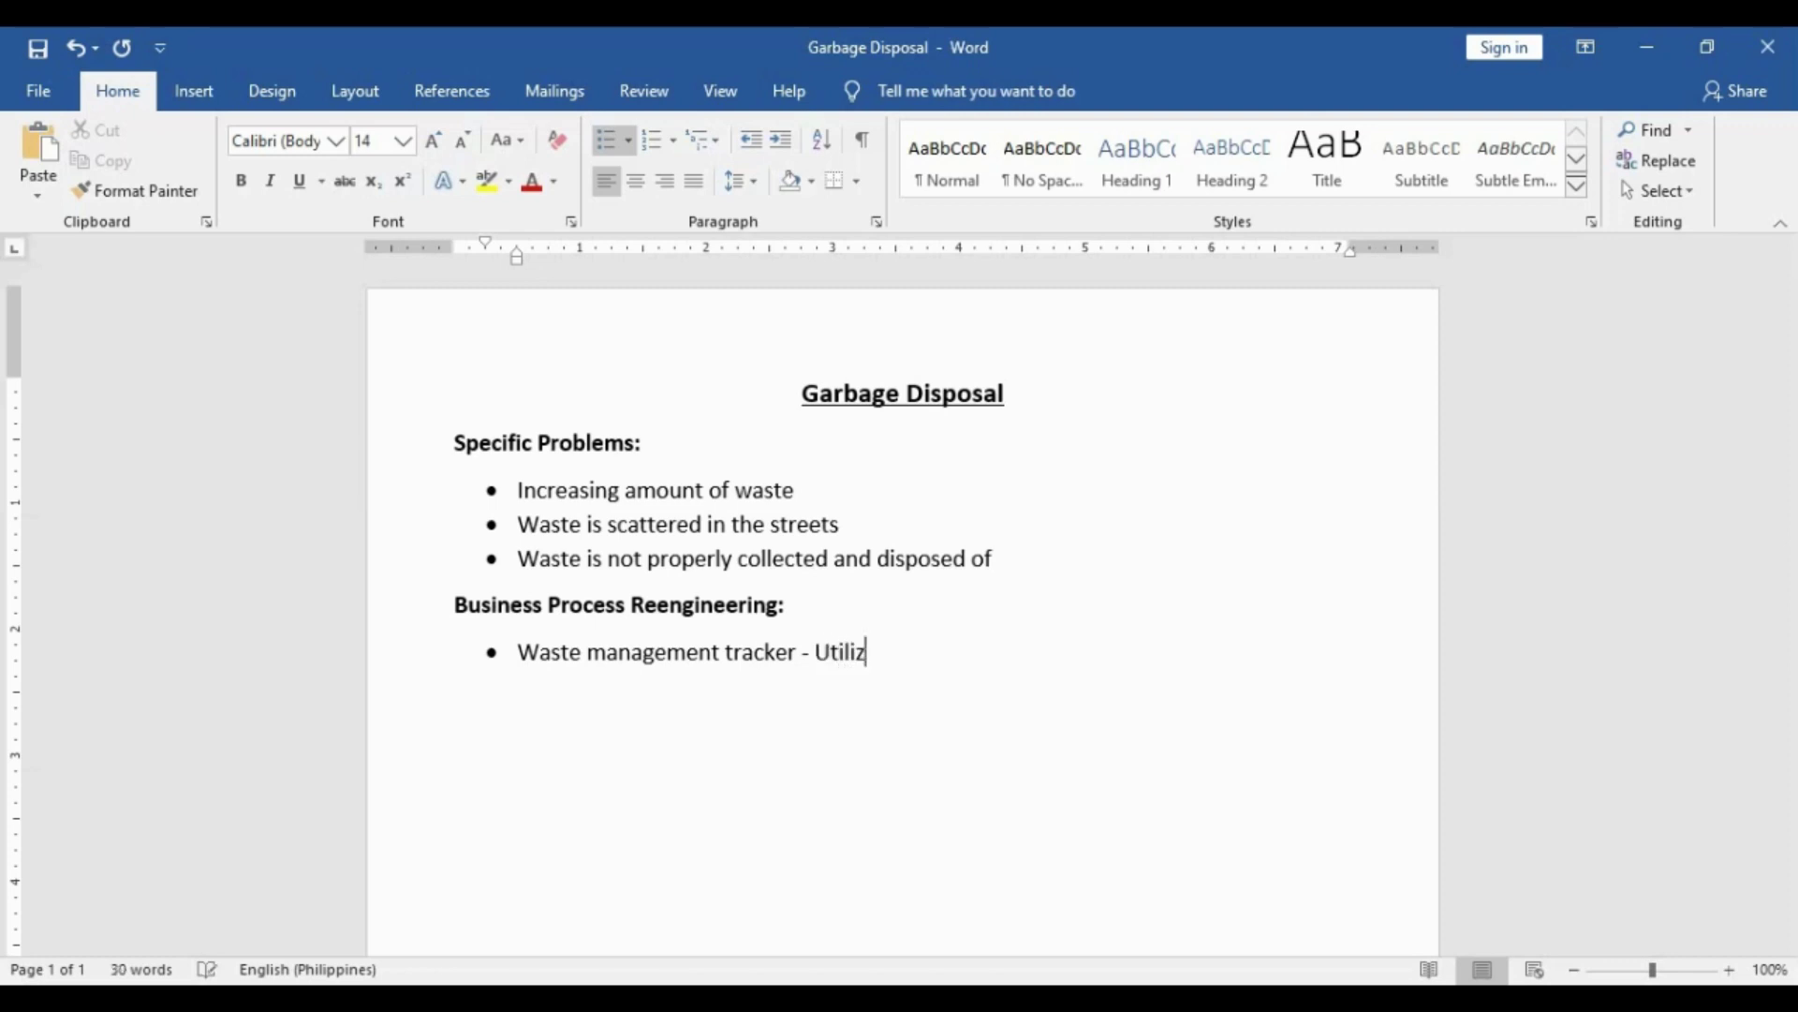
pyautogui.write('e the was')
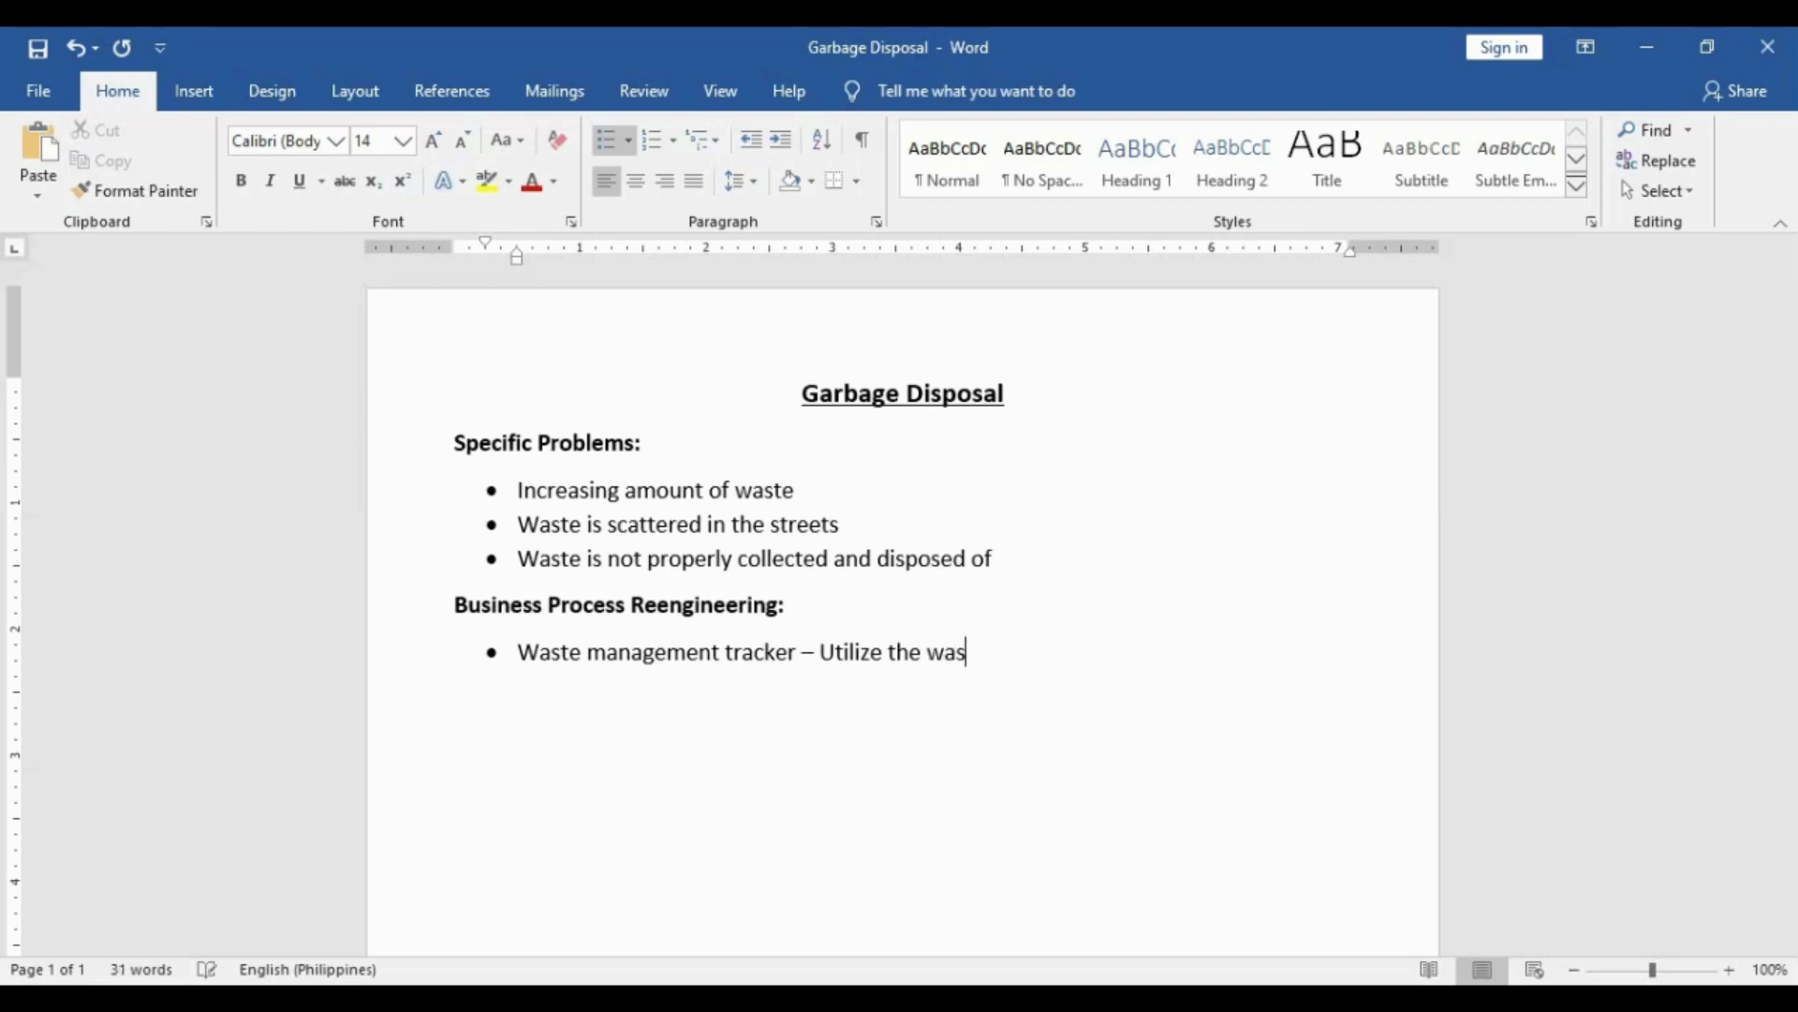
pyautogui.press('BackSpace')
pyautogui.write('ste management tr')
pyautogui.write('acker')
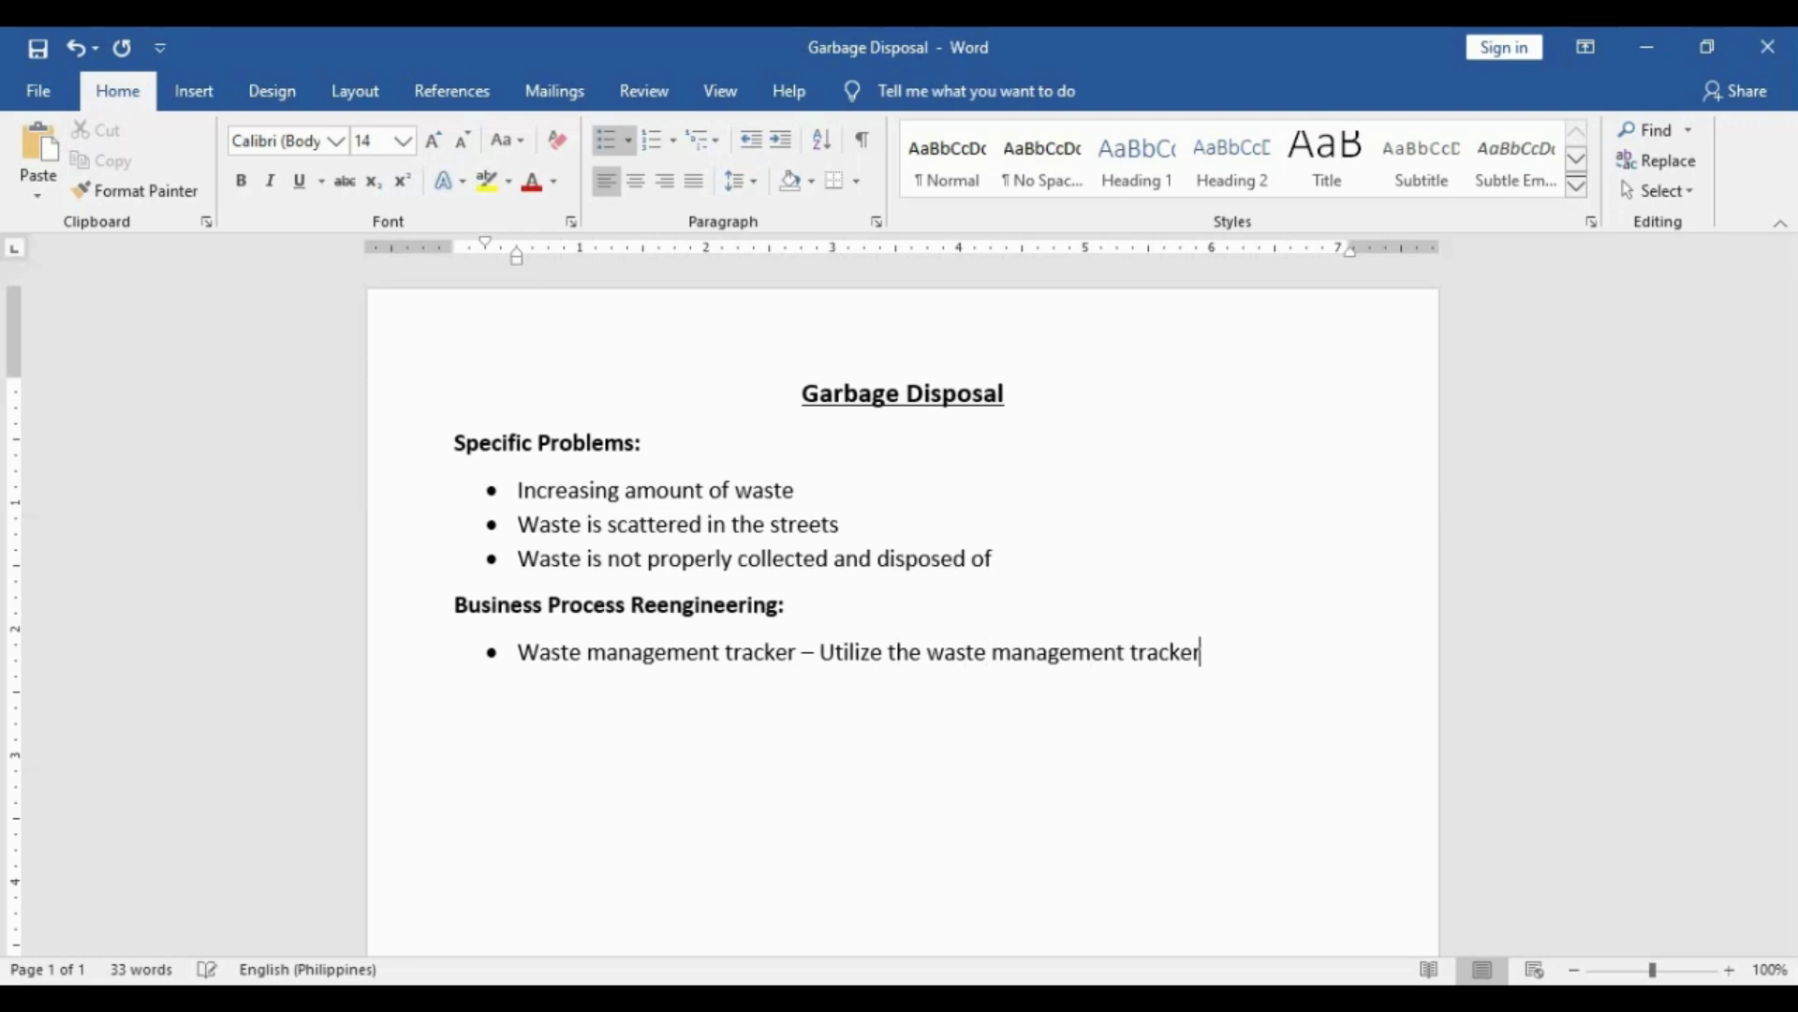
pyautogui.write(' to monitor')
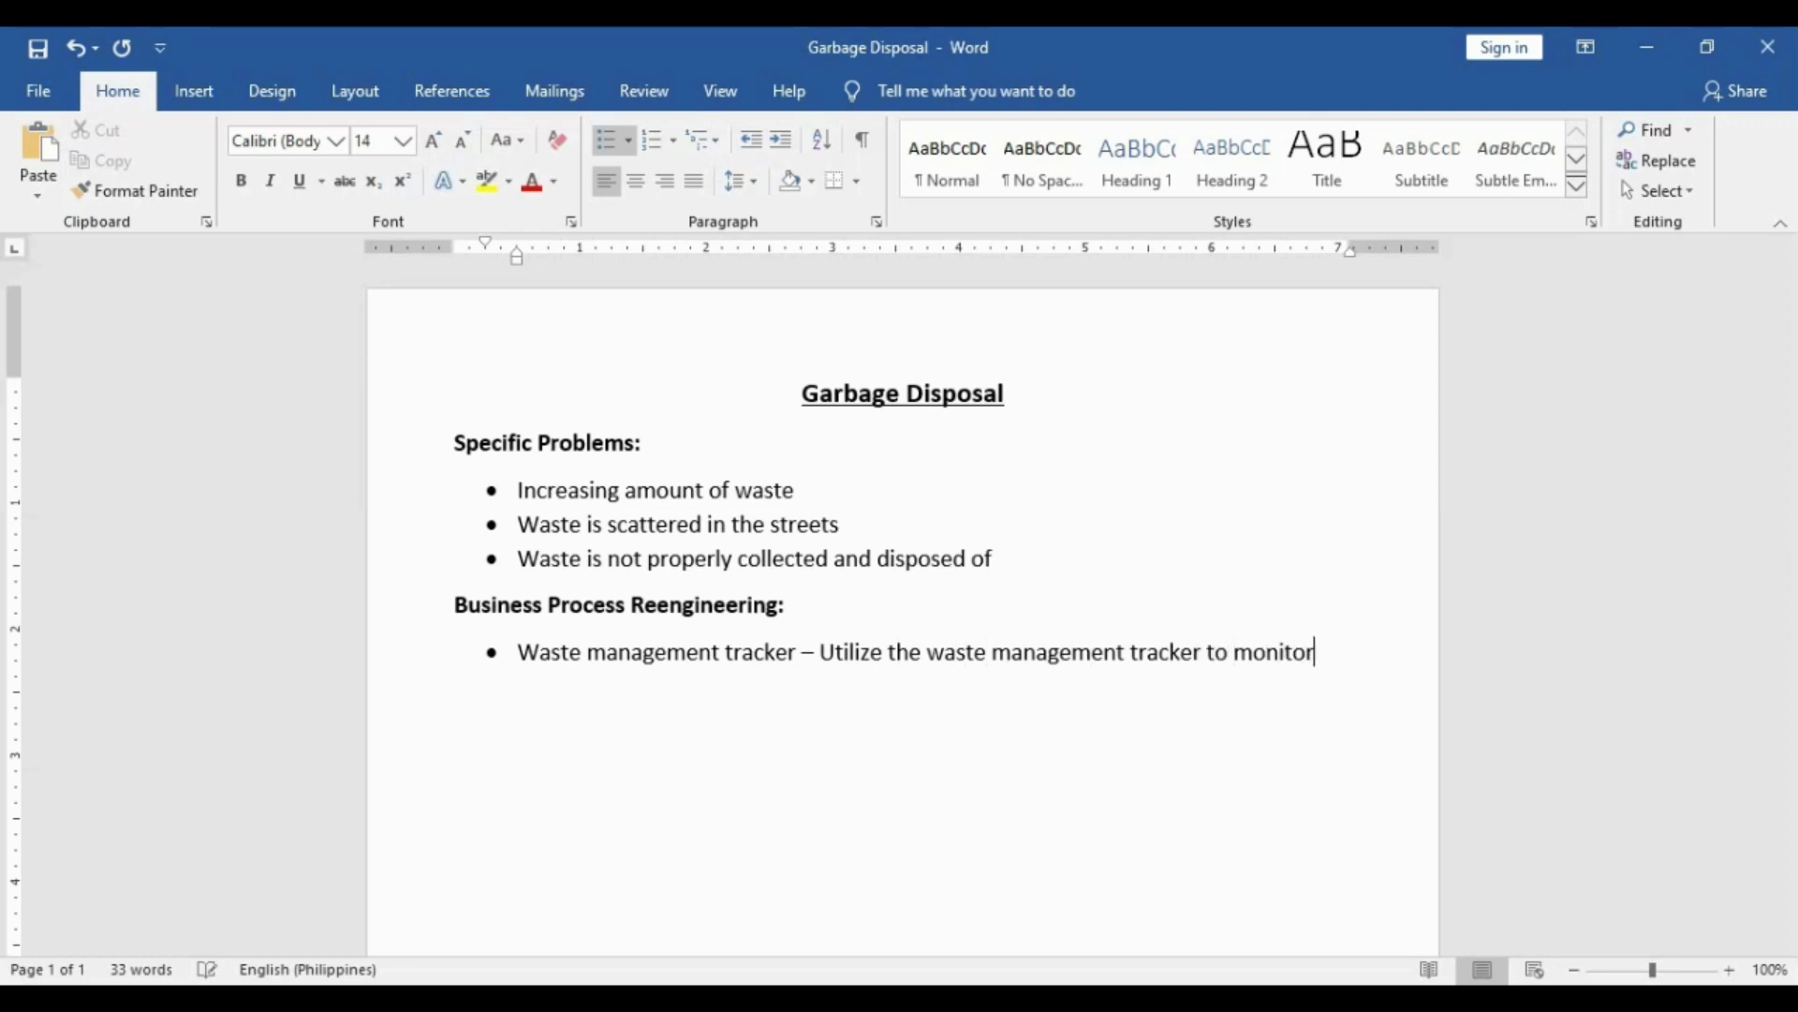
pyautogui.write(' and predict')
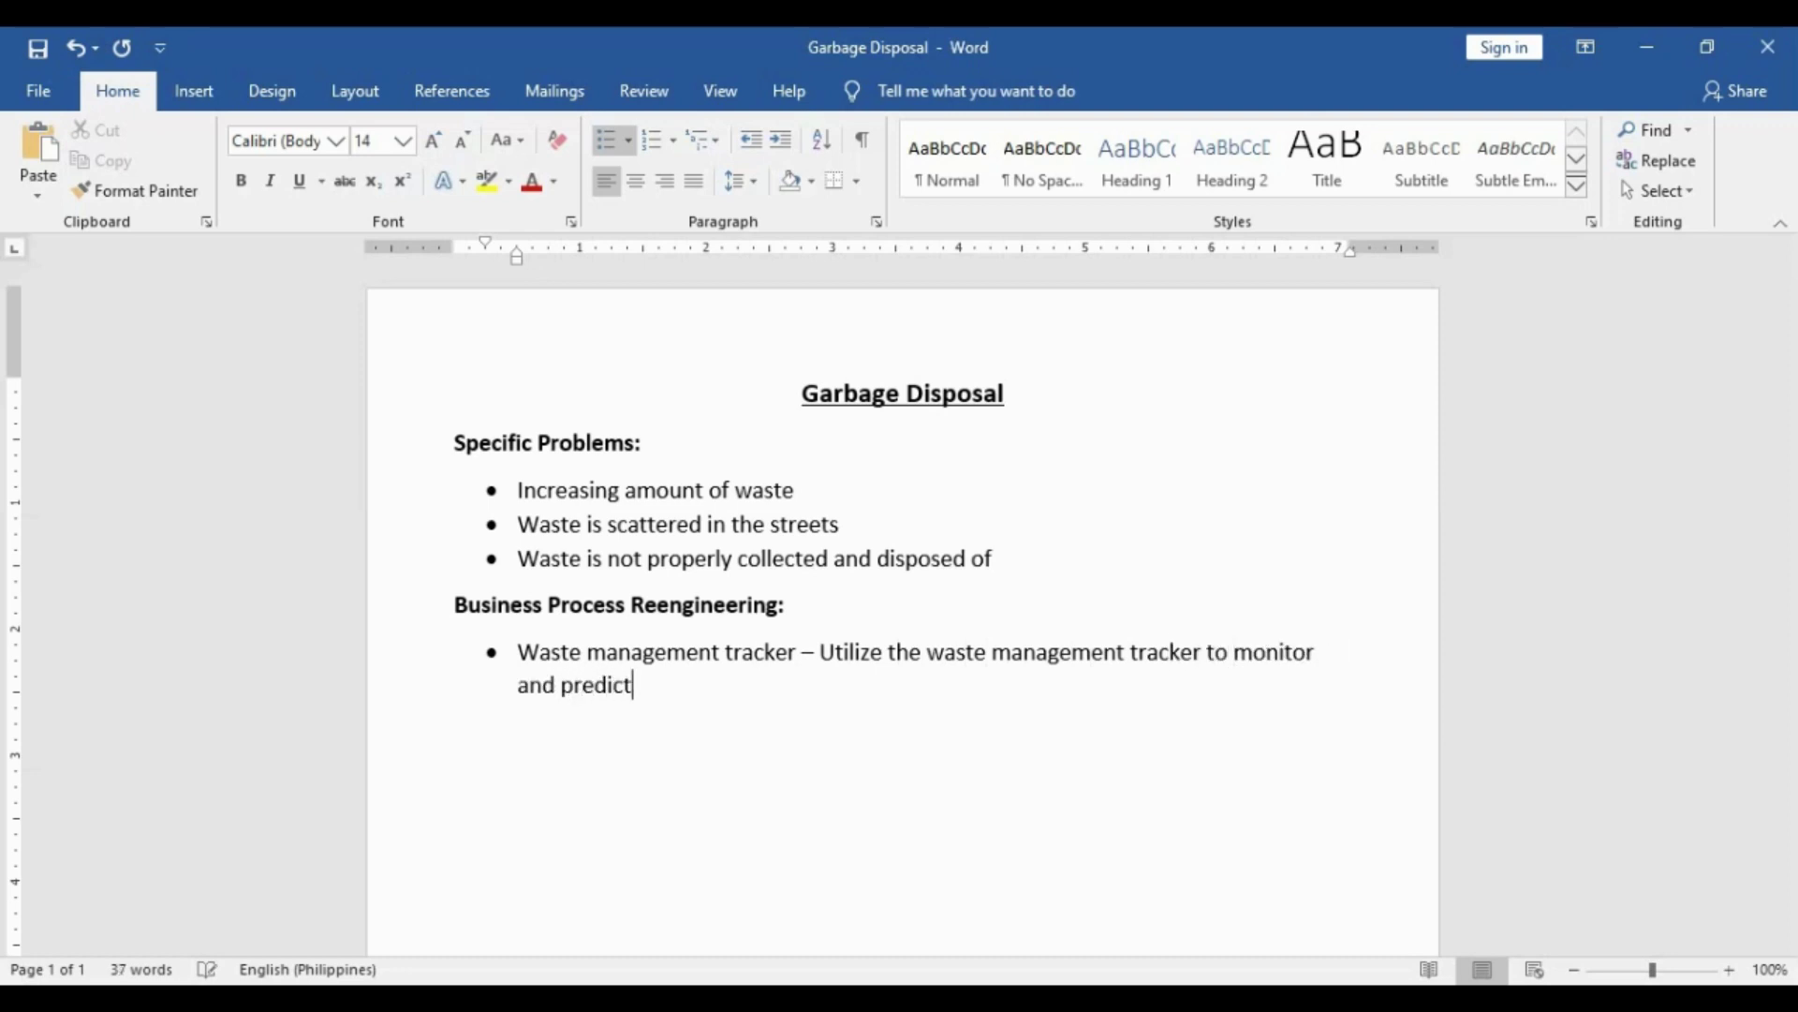
# Step: Complete the bullet's sentence with "how much waste will be produced during specific events, seasons or festivals at various times in the year."
pyautogui.write(' how much waste will b')
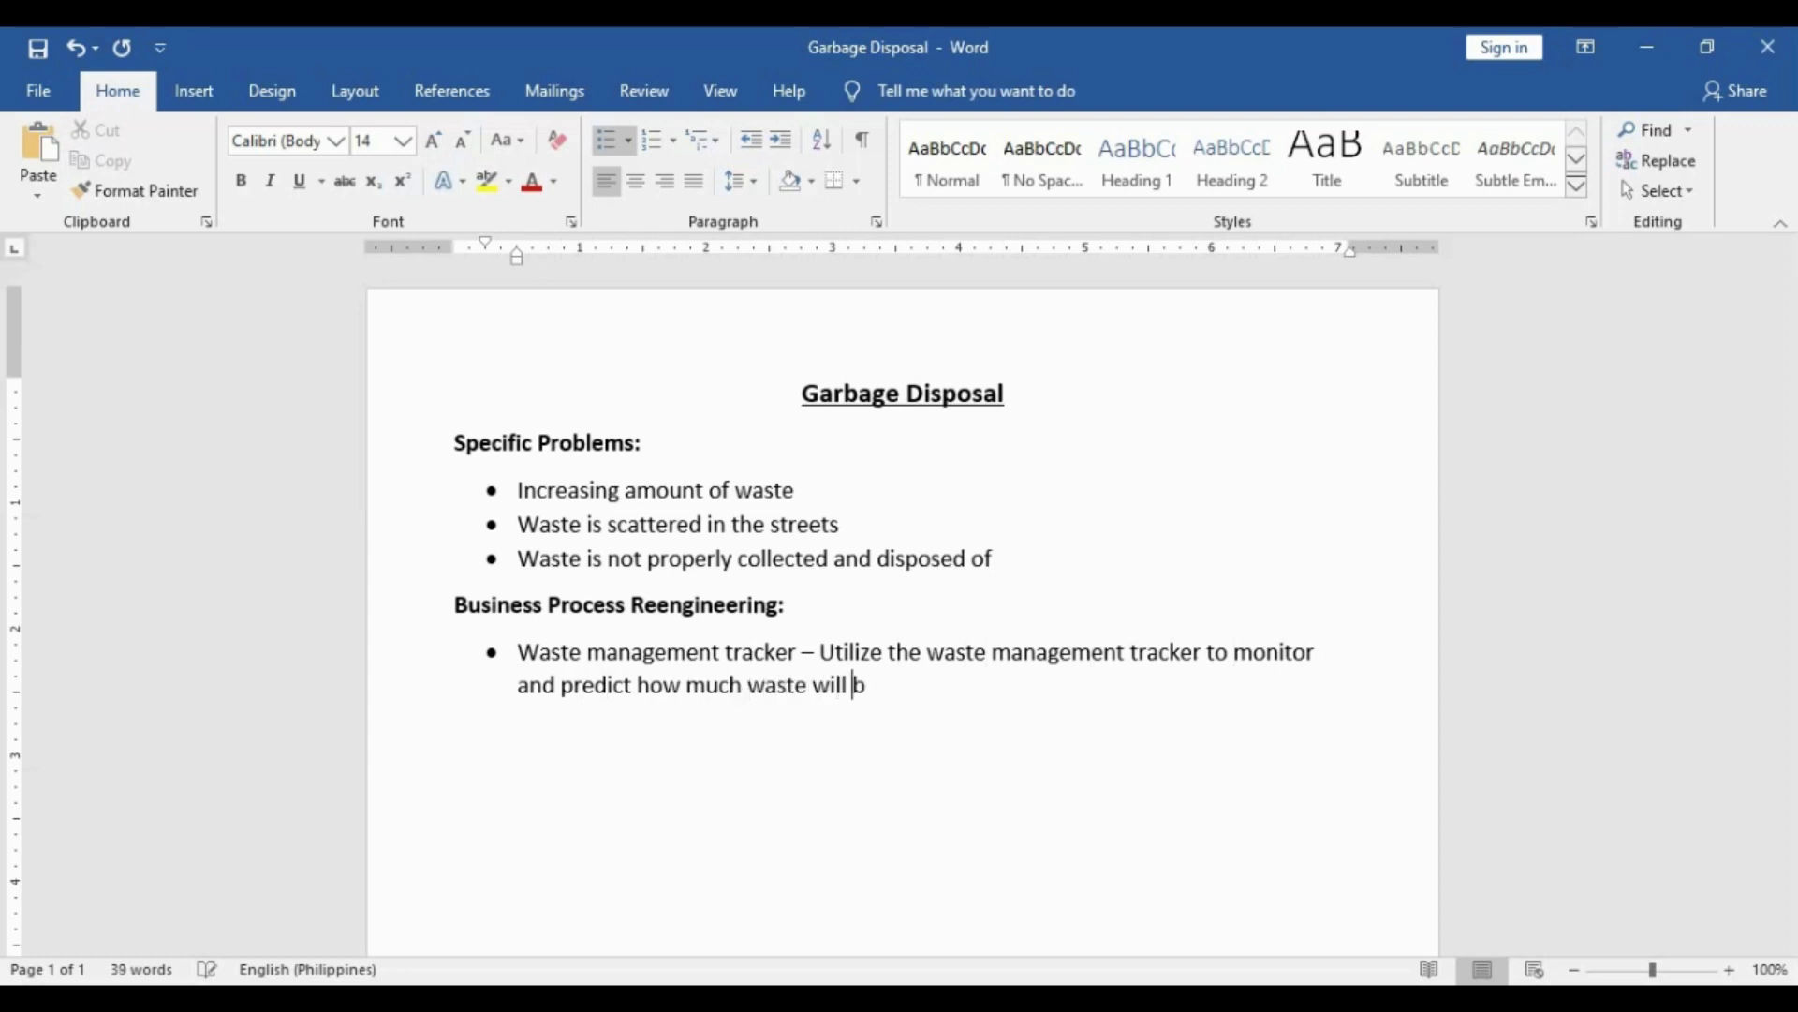
pyautogui.write('e producted')
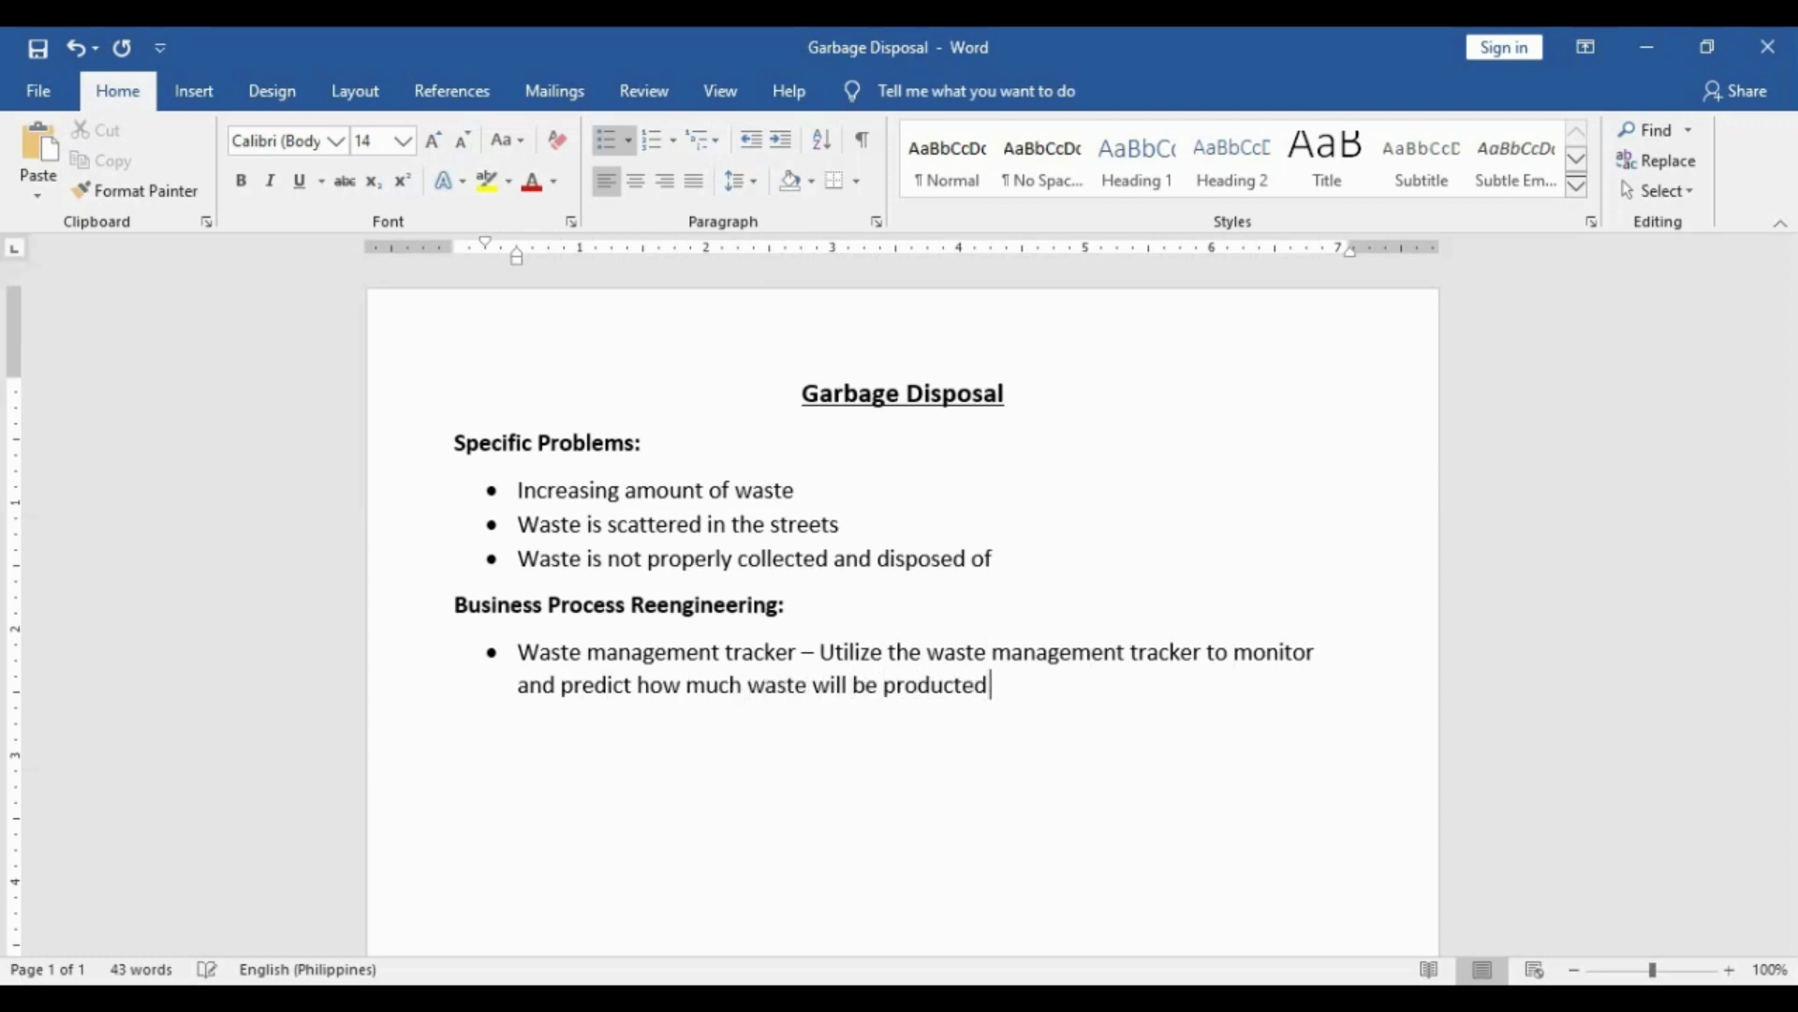
pyautogui.press('BackSpace')
pyautogui.press('BackSpace')
pyautogui.press('BackSpace')
pyautogui.write('ed during s')
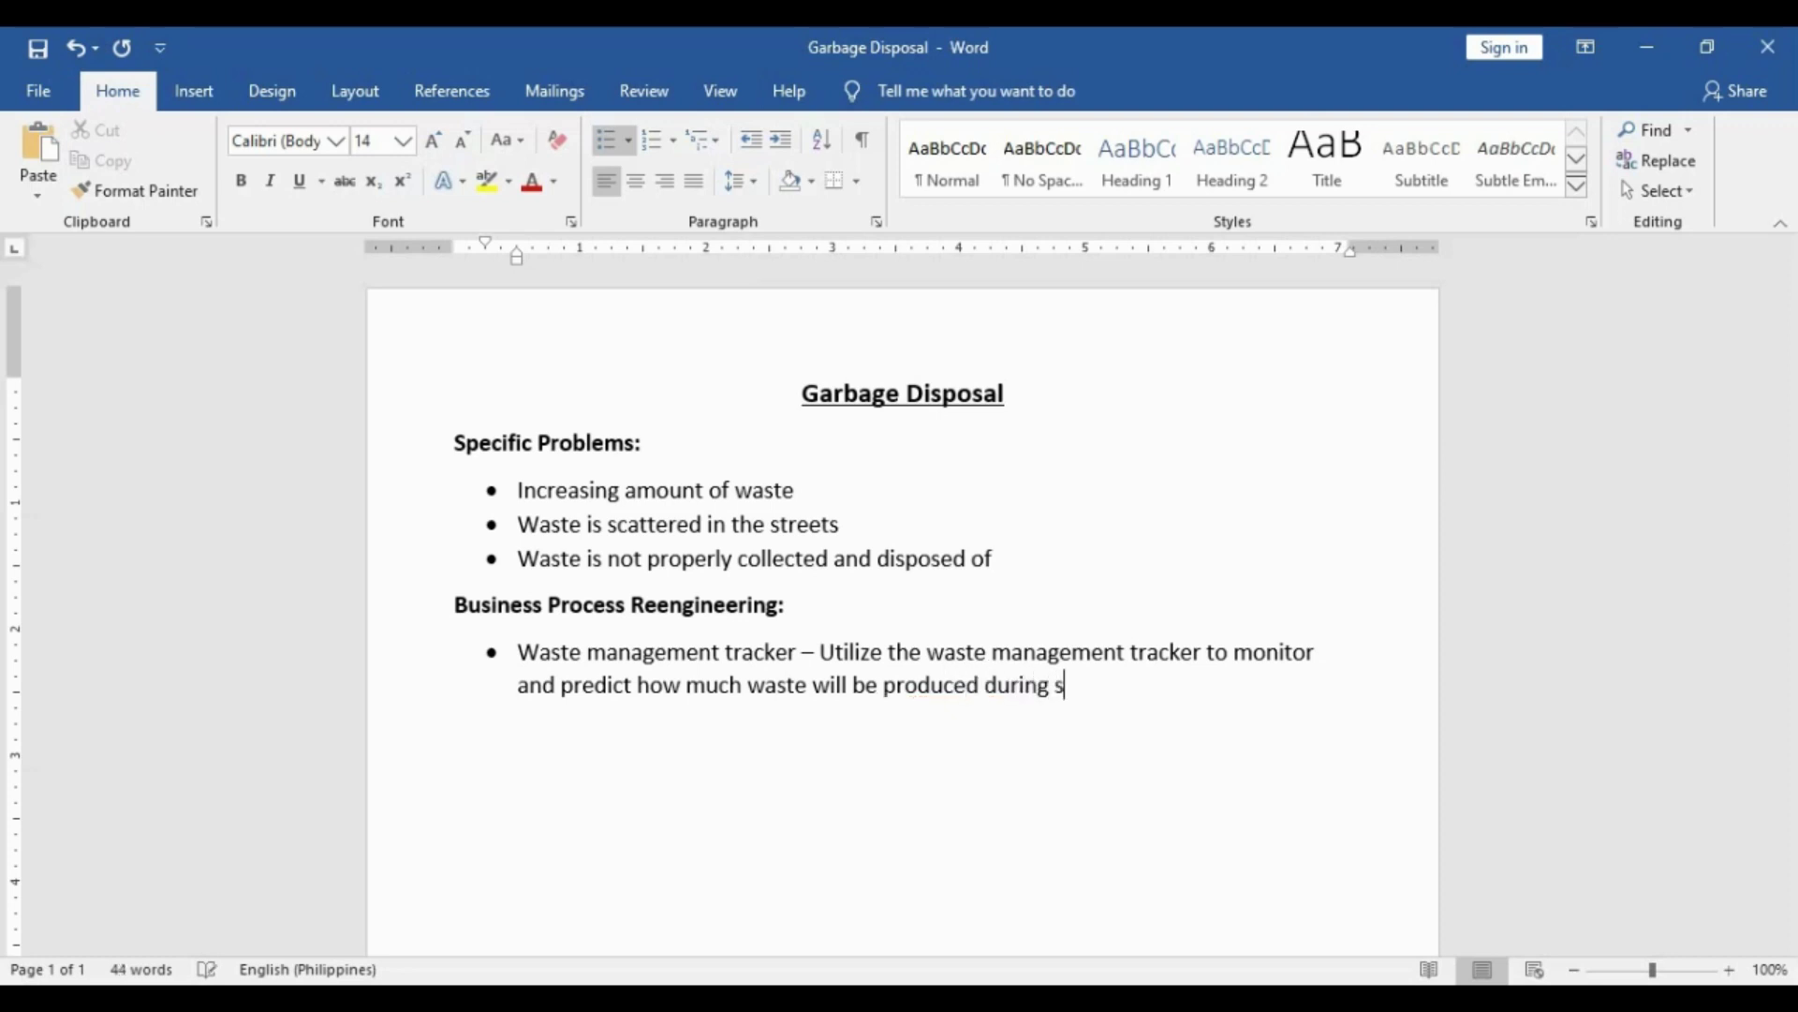
pyautogui.write('pecific events, s')
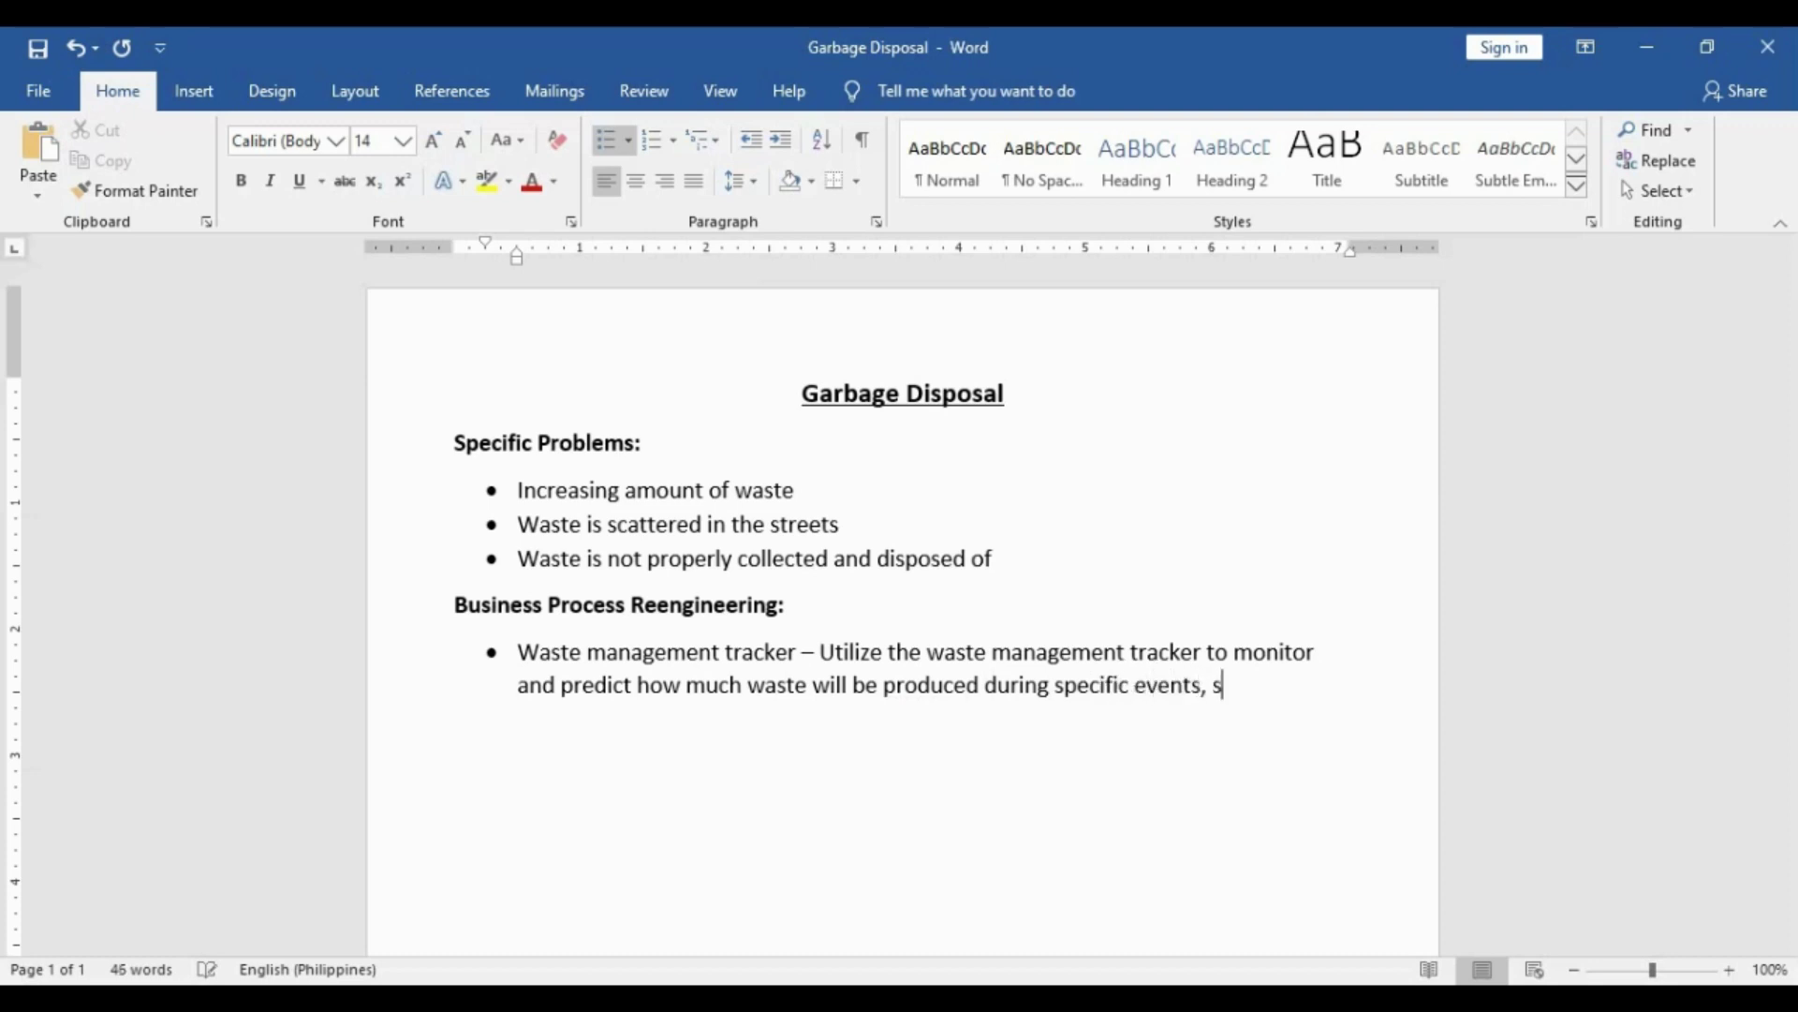
pyautogui.write('easons or fes')
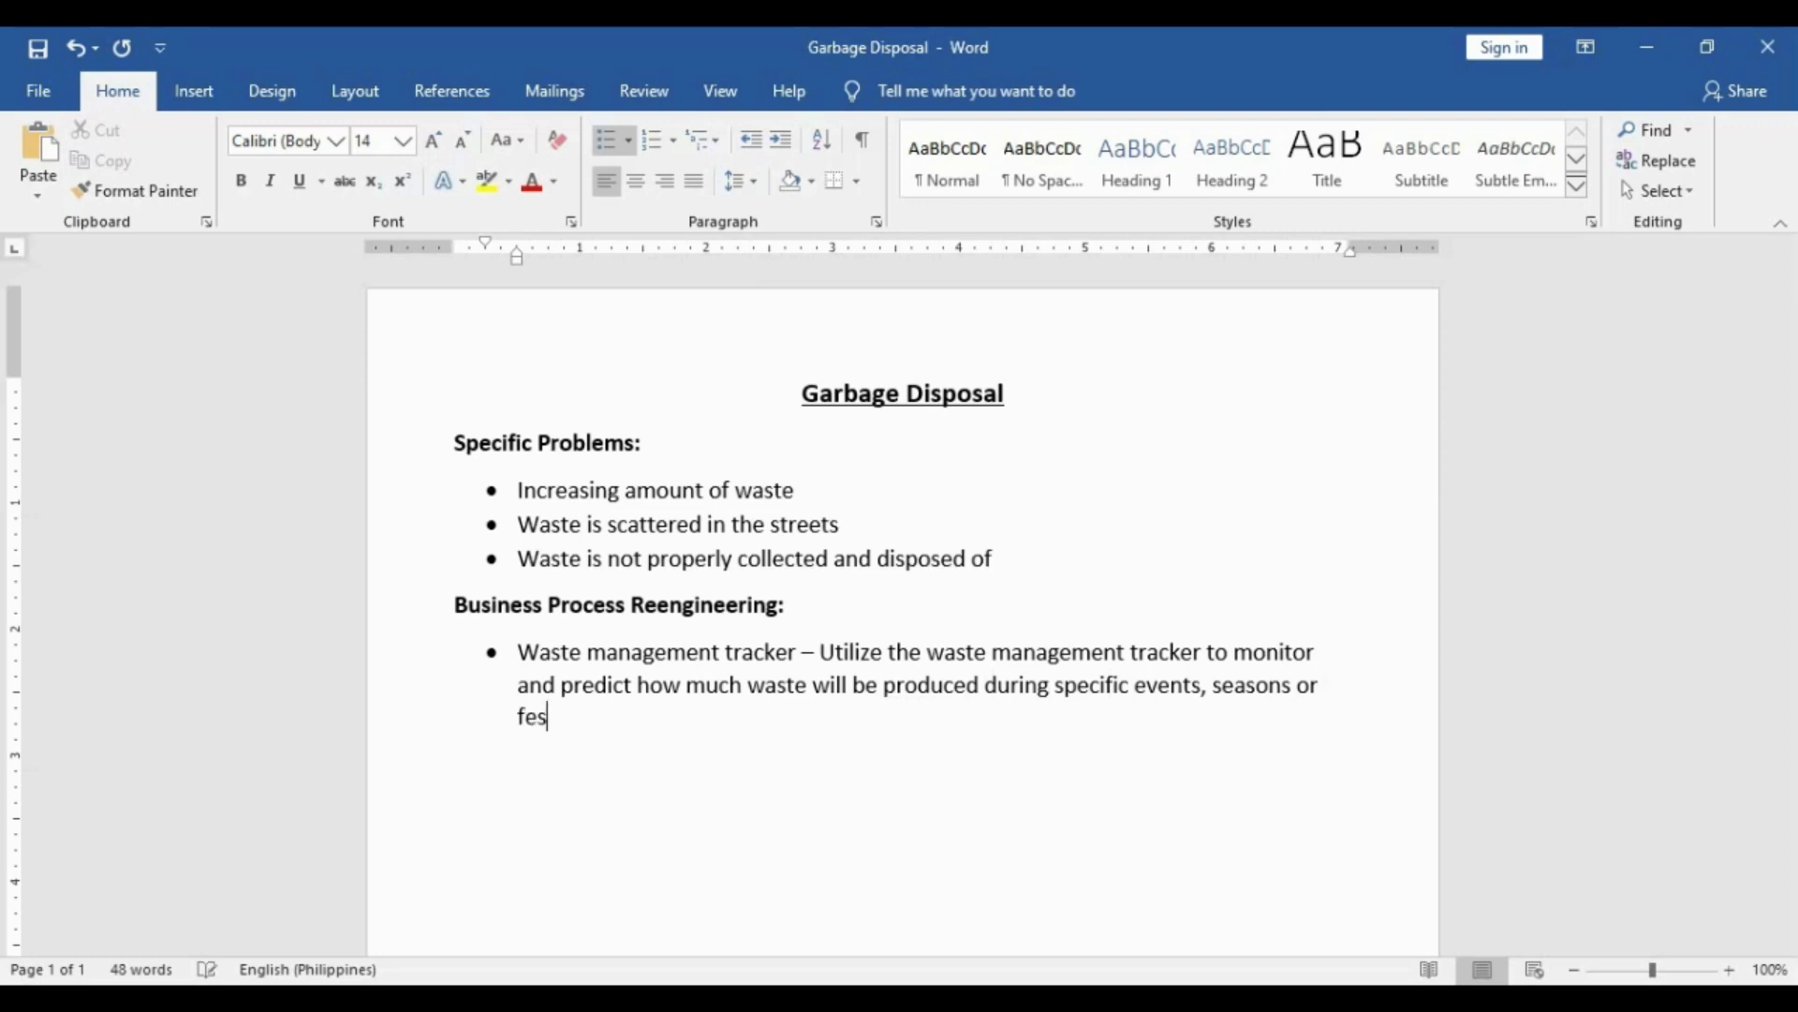
pyautogui.write('tivals at various t')
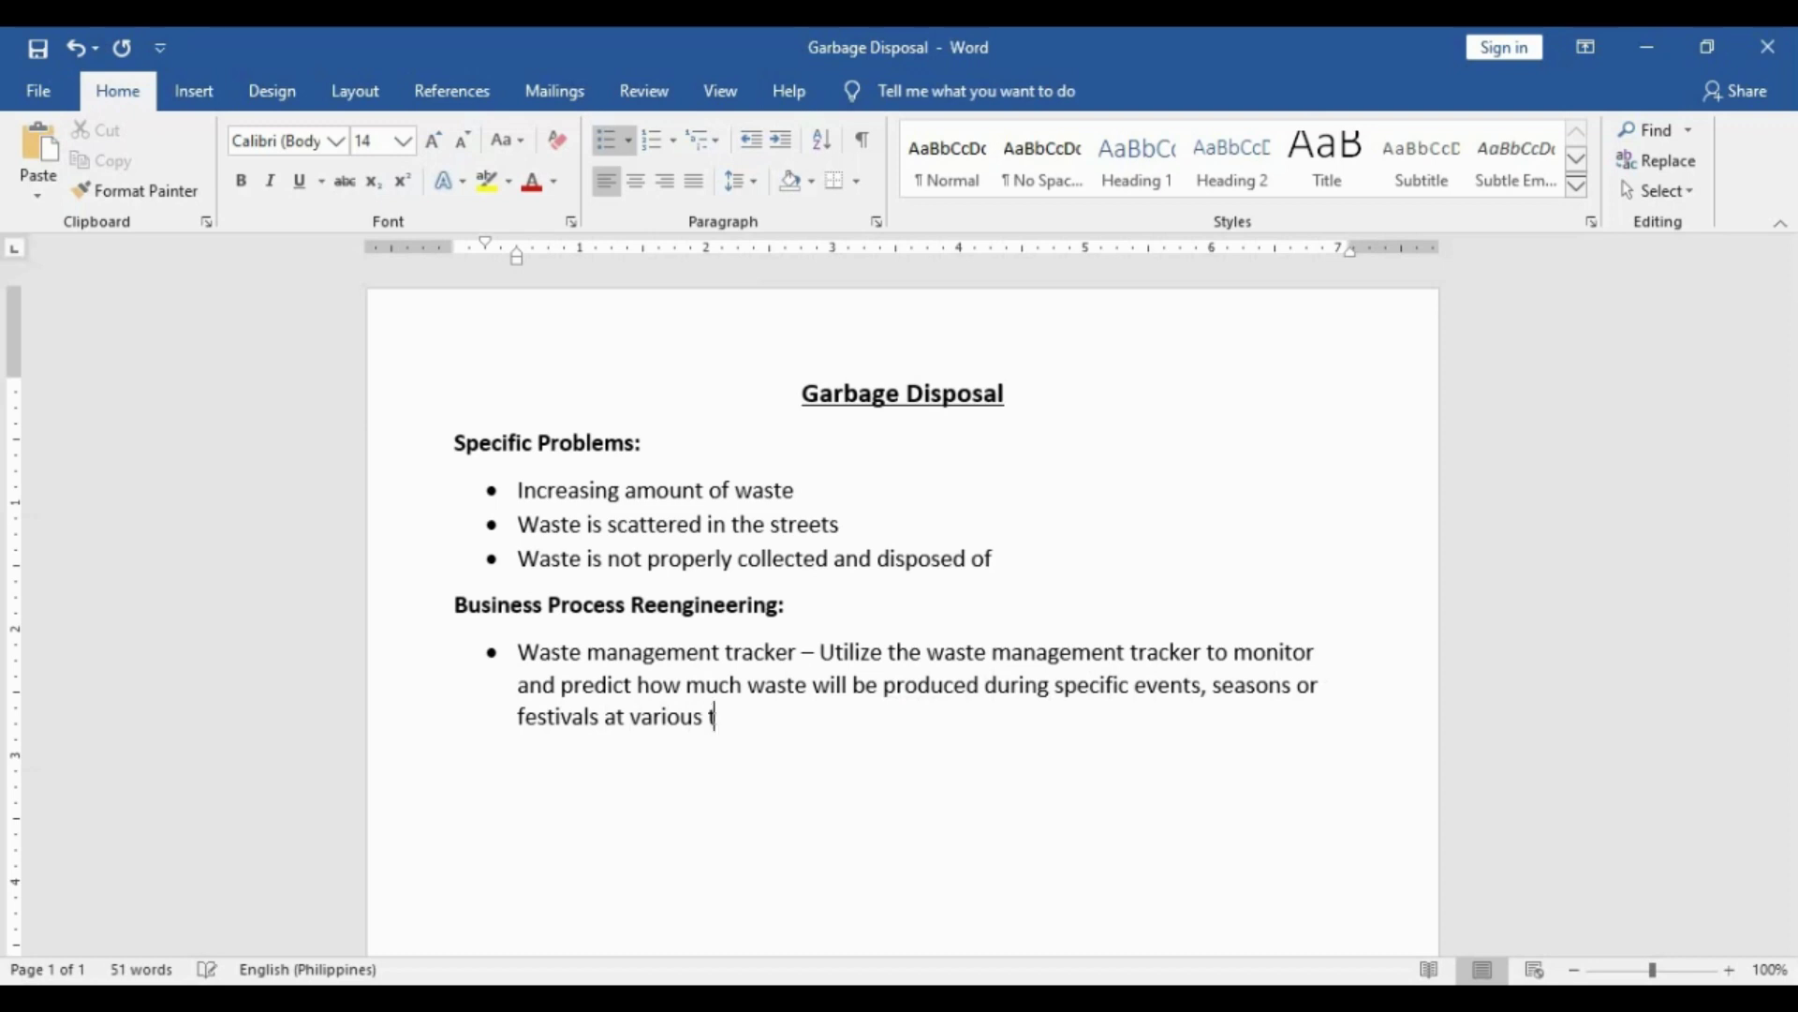
pyautogui.write('imes in the year.')
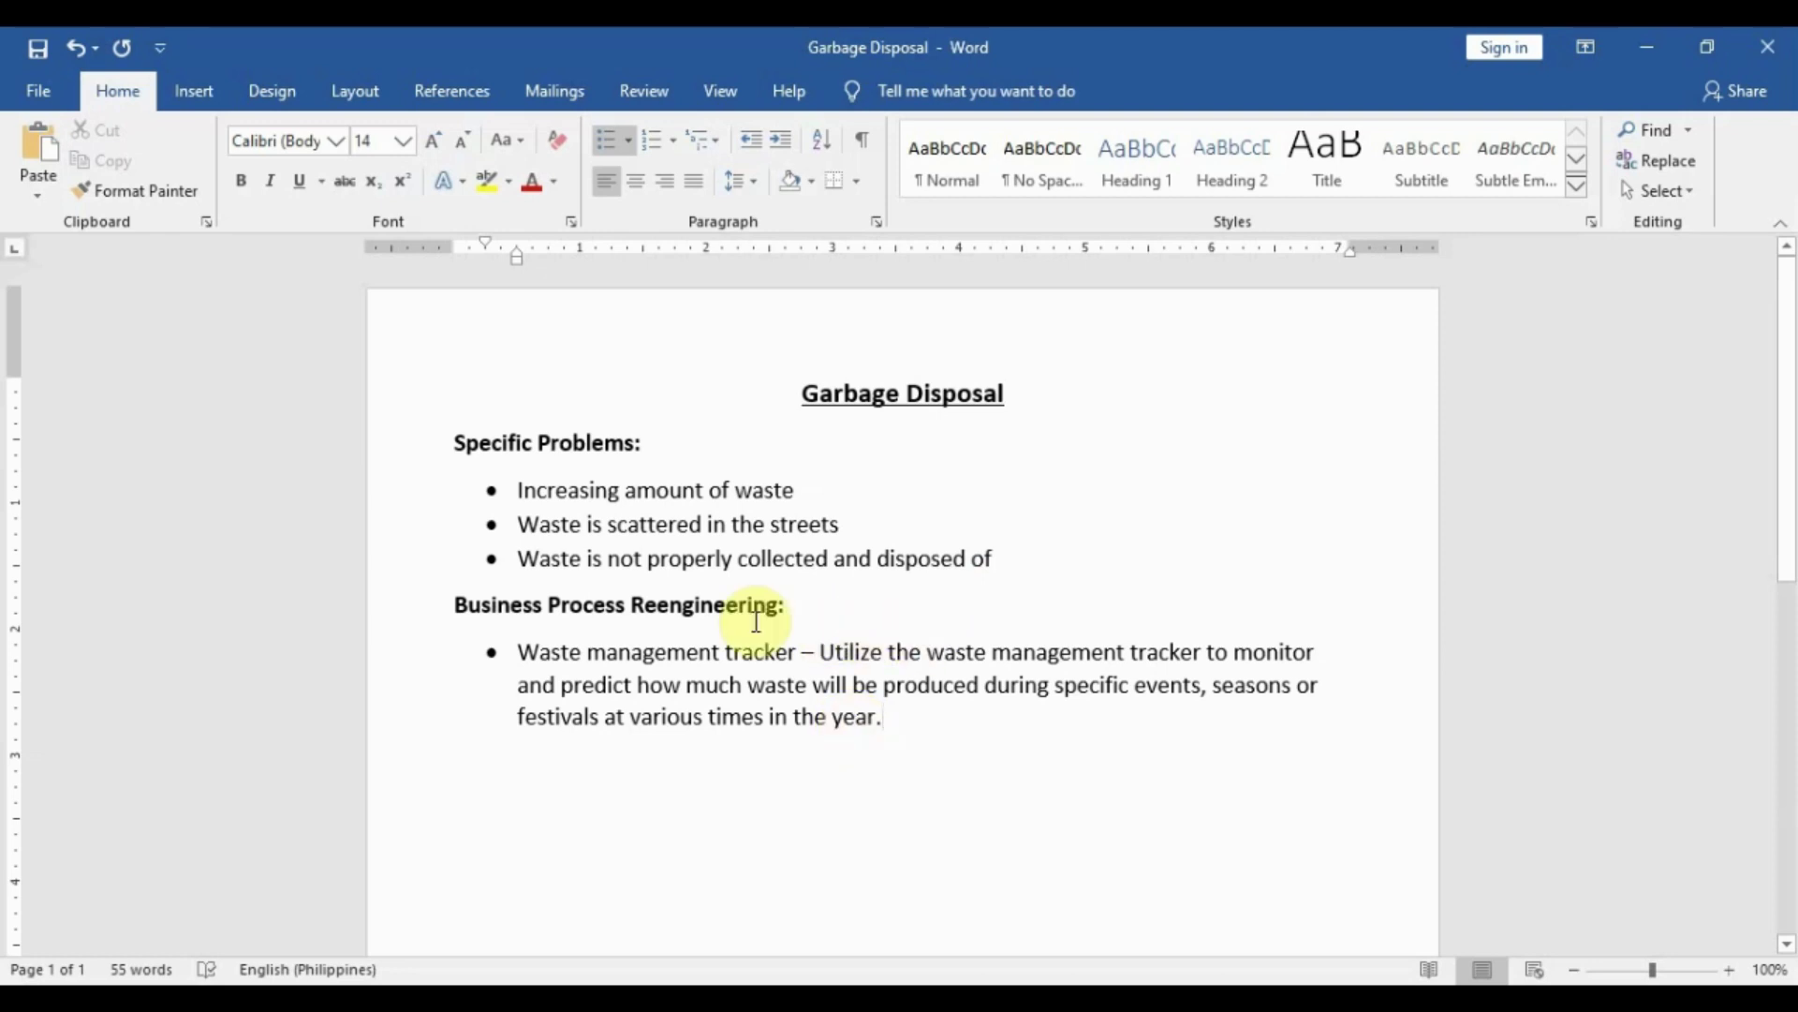
# Step: Start a second sentence at the end of the tracker bullet with "The concerned officials and parties can then"
pyautogui.click(981, 687)
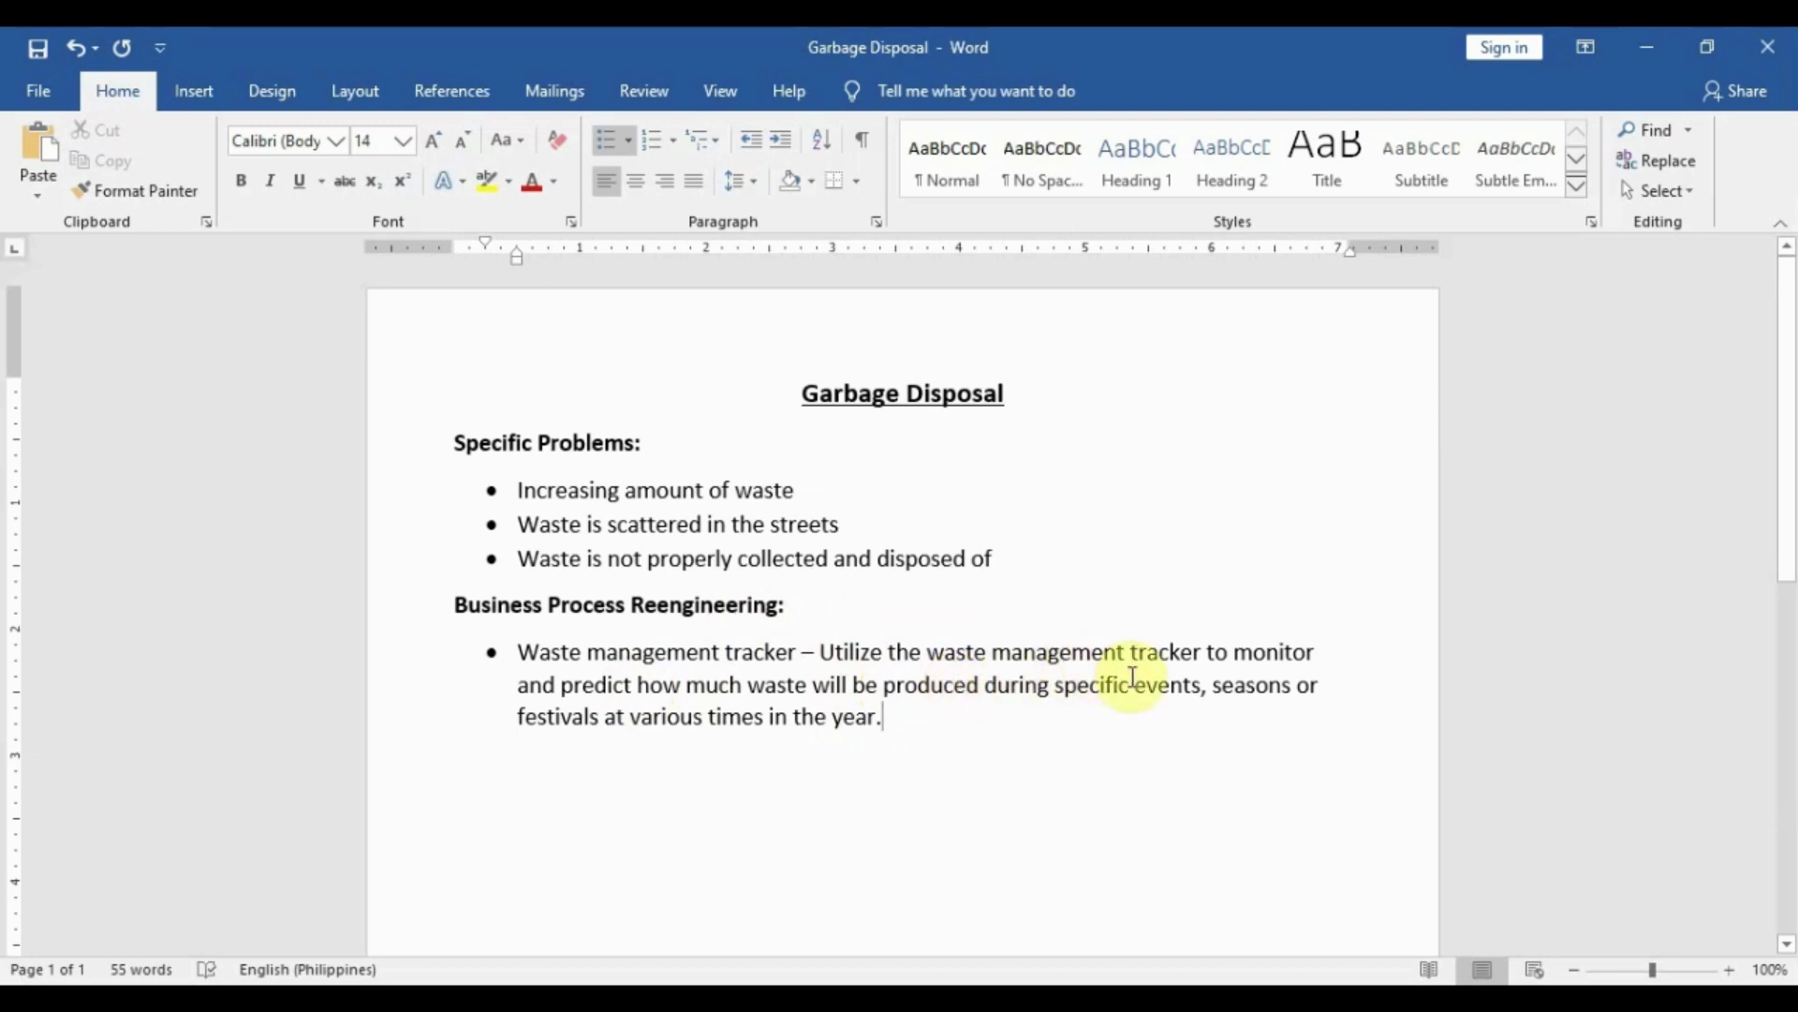
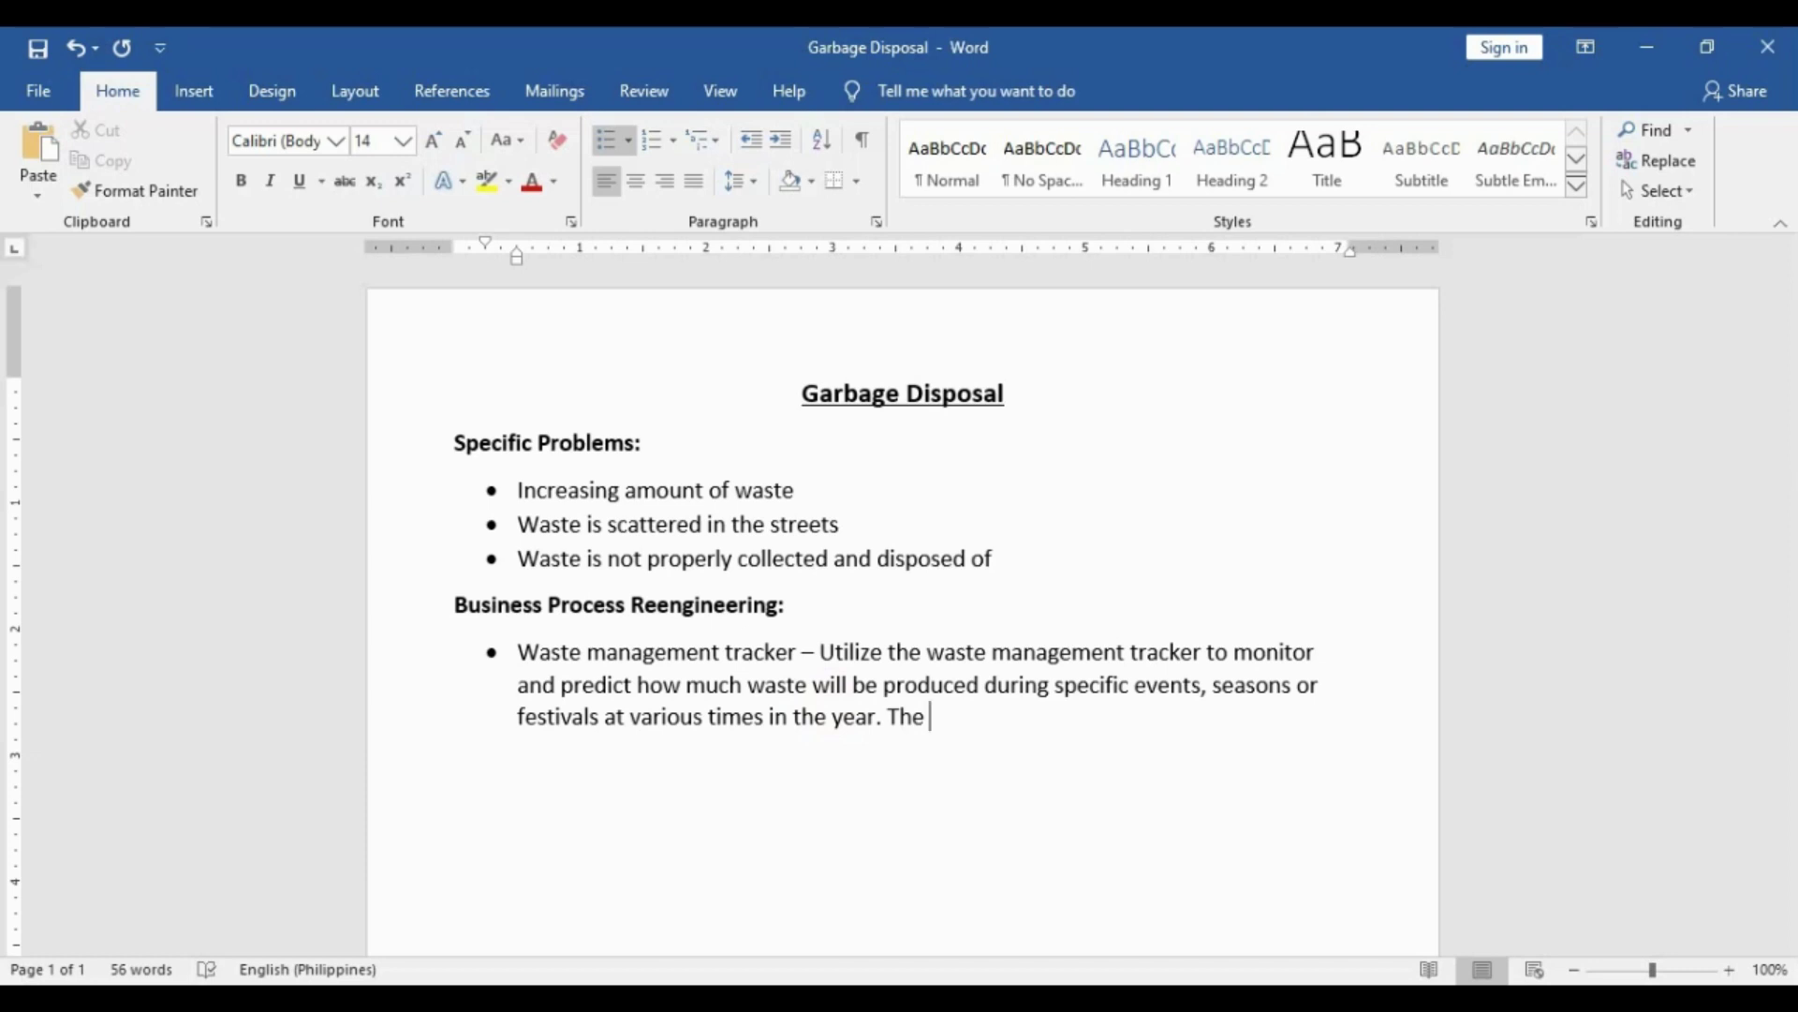
pyautogui.write('concern')
pyautogui.write('s')
pyautogui.press('BackSpace')
pyautogui.press('BackSpace')
pyautogui.write('ed of')
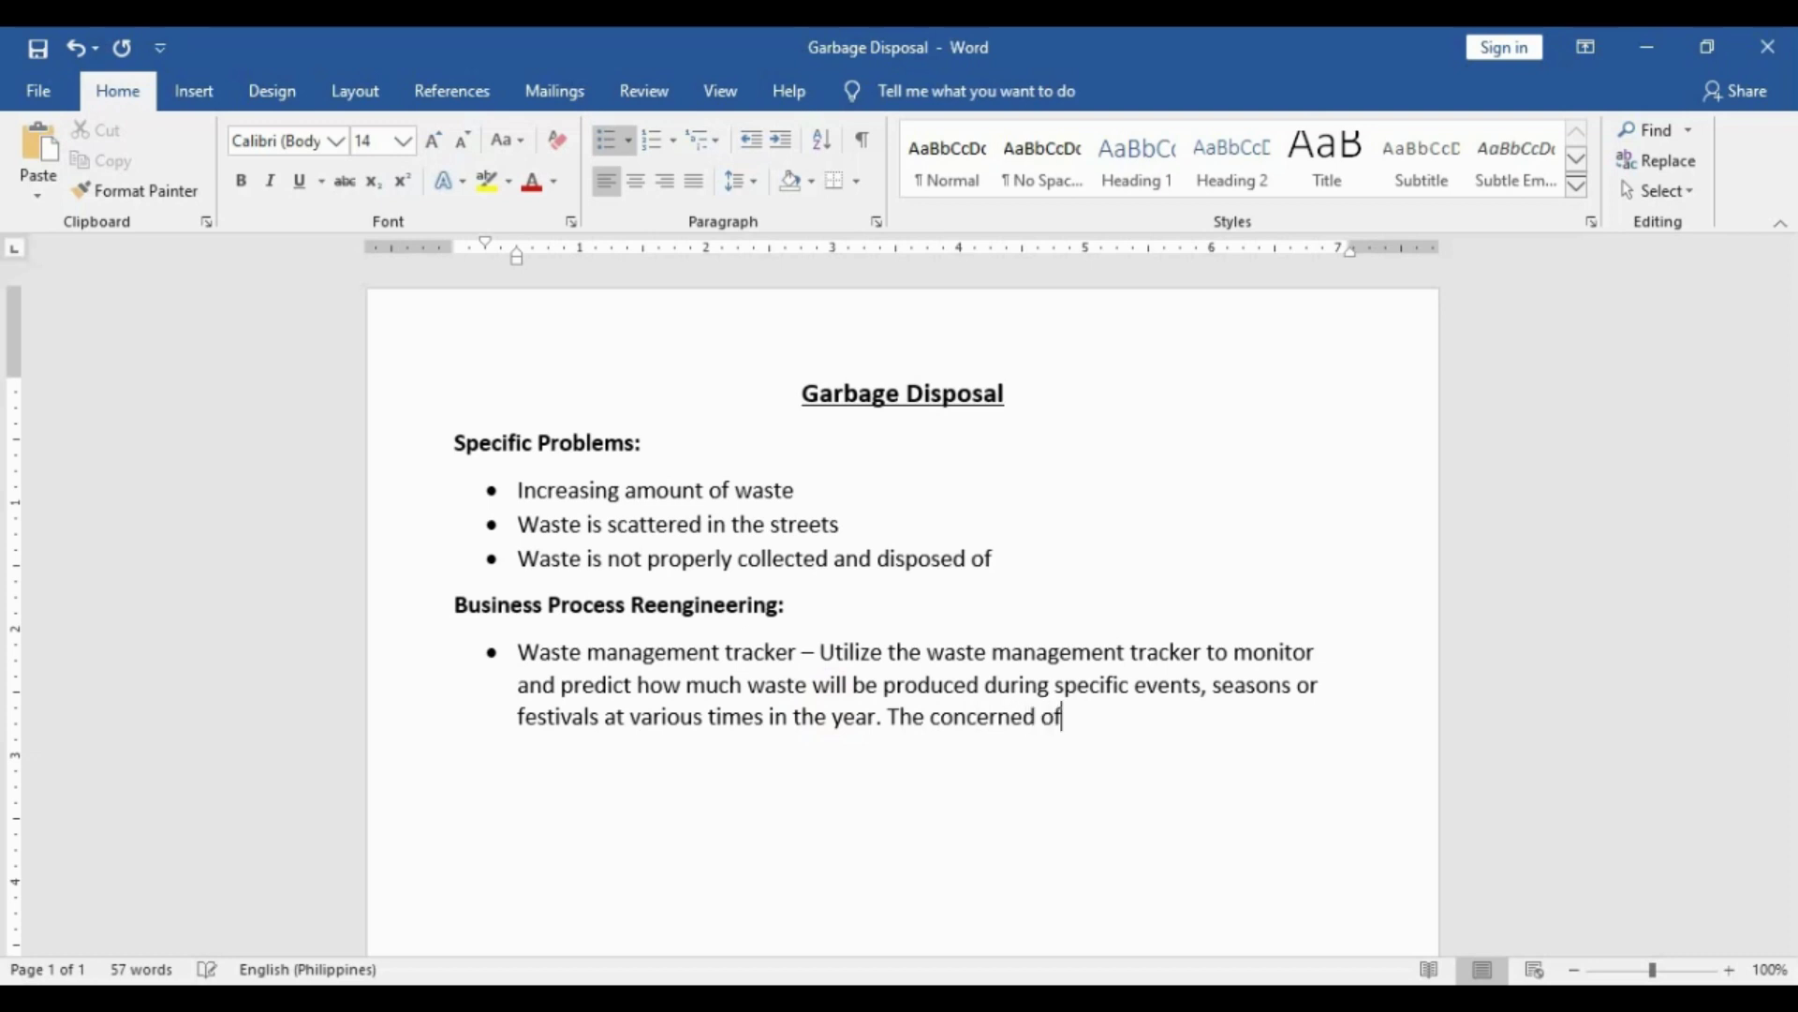
pyautogui.write('ficials and padti')
pyautogui.press('BackSpace')
pyautogui.press('BackSpace')
pyautogui.press('BackSpace')
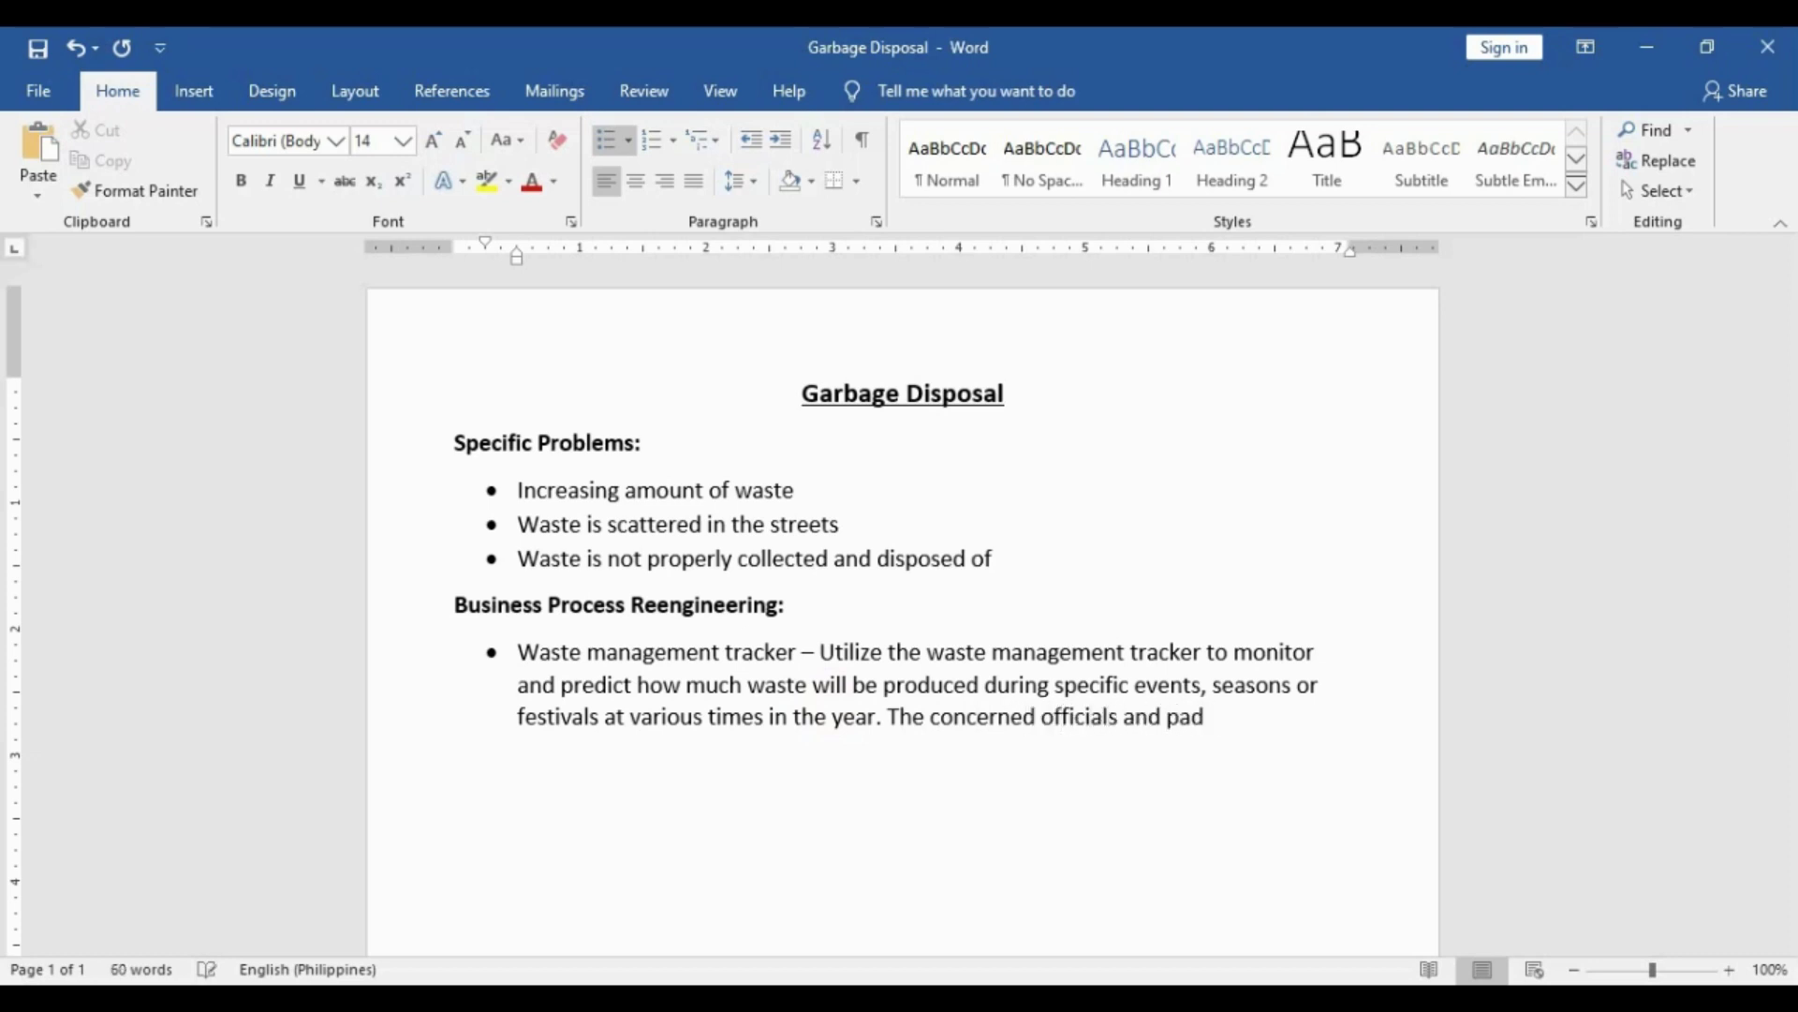
pyautogui.write('rties can then ')
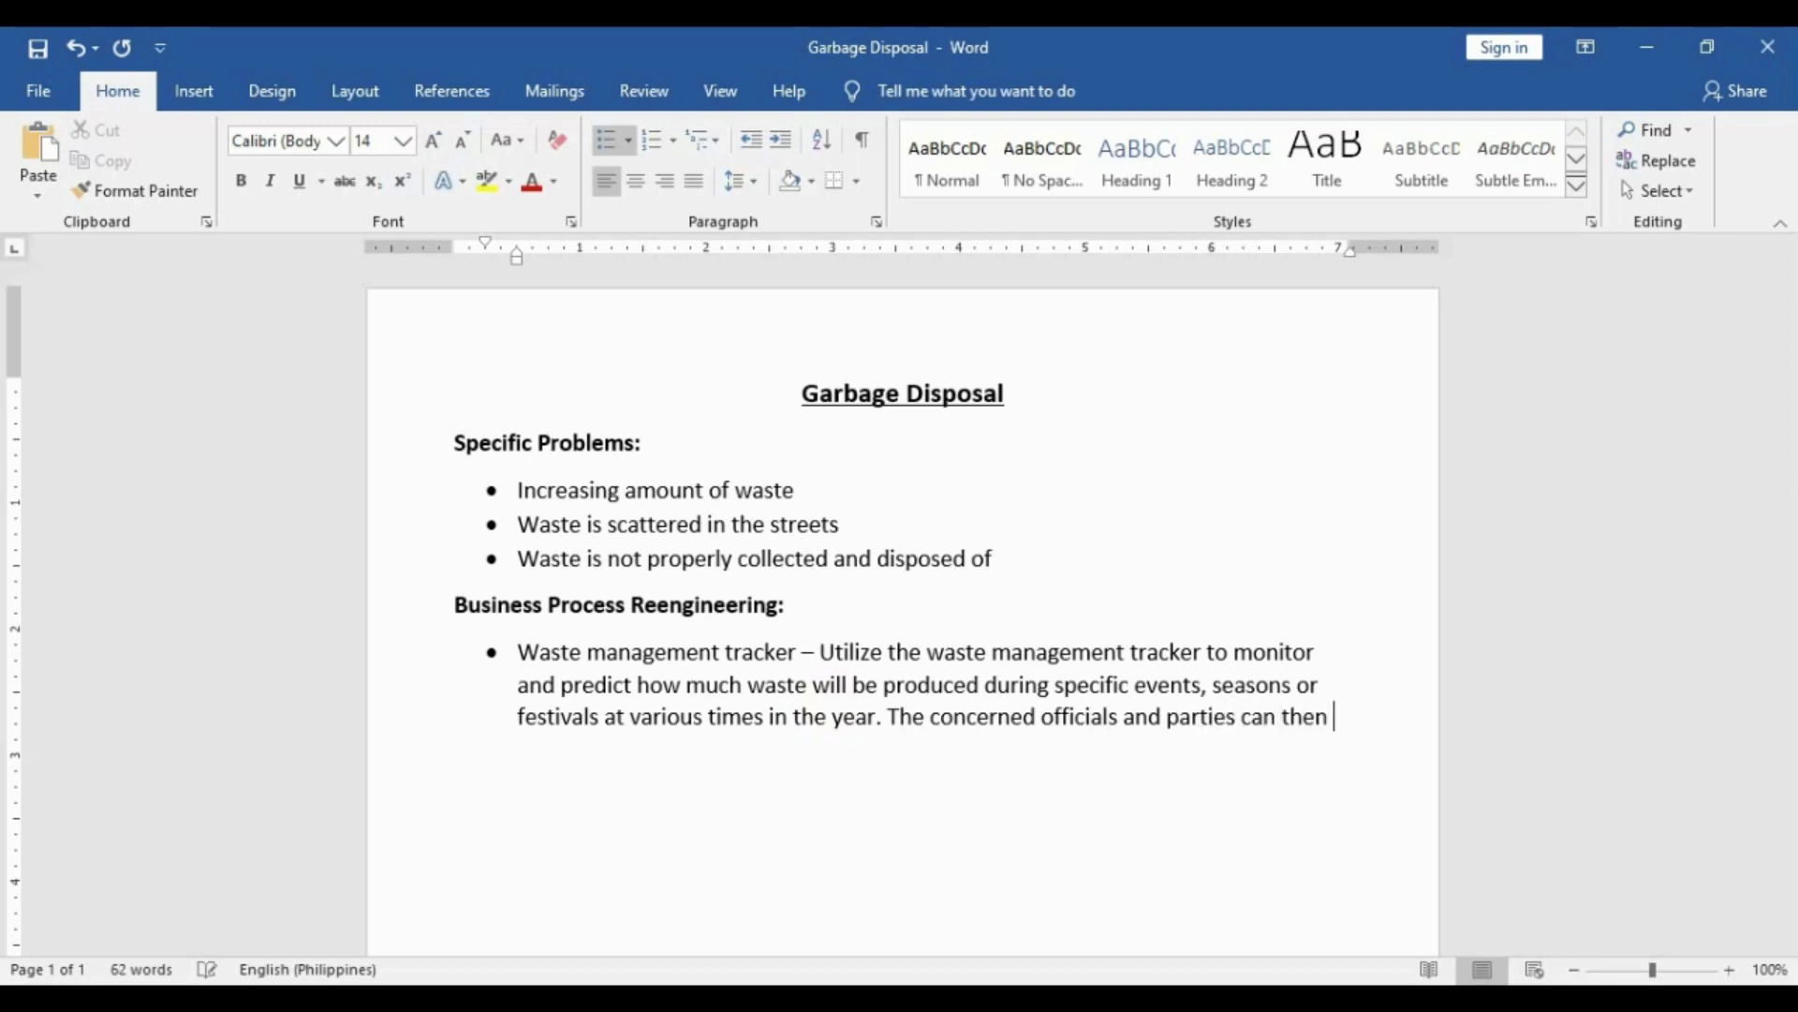
# Step: Finish the second sentence with "use this tool to plan ahead and address spikes or increases in the amount of garbage disposed."
pyautogui.write('use this too')
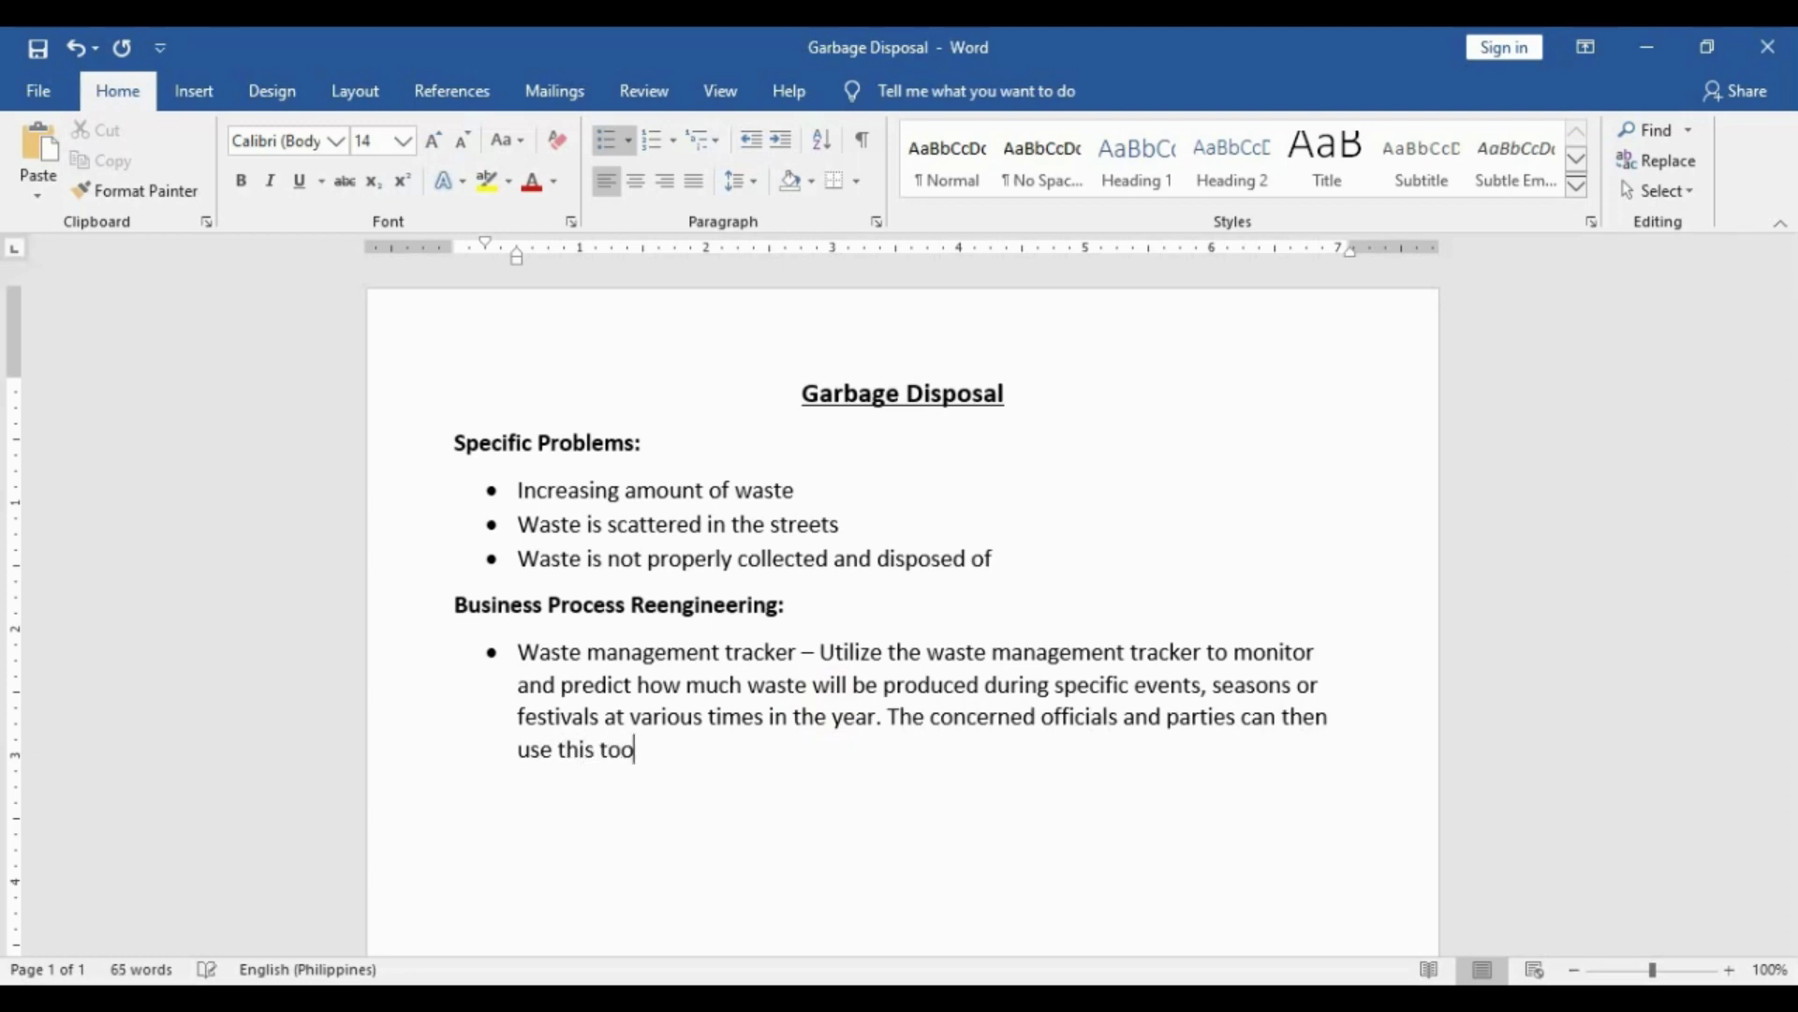
pyautogui.write('l to plan ahe')
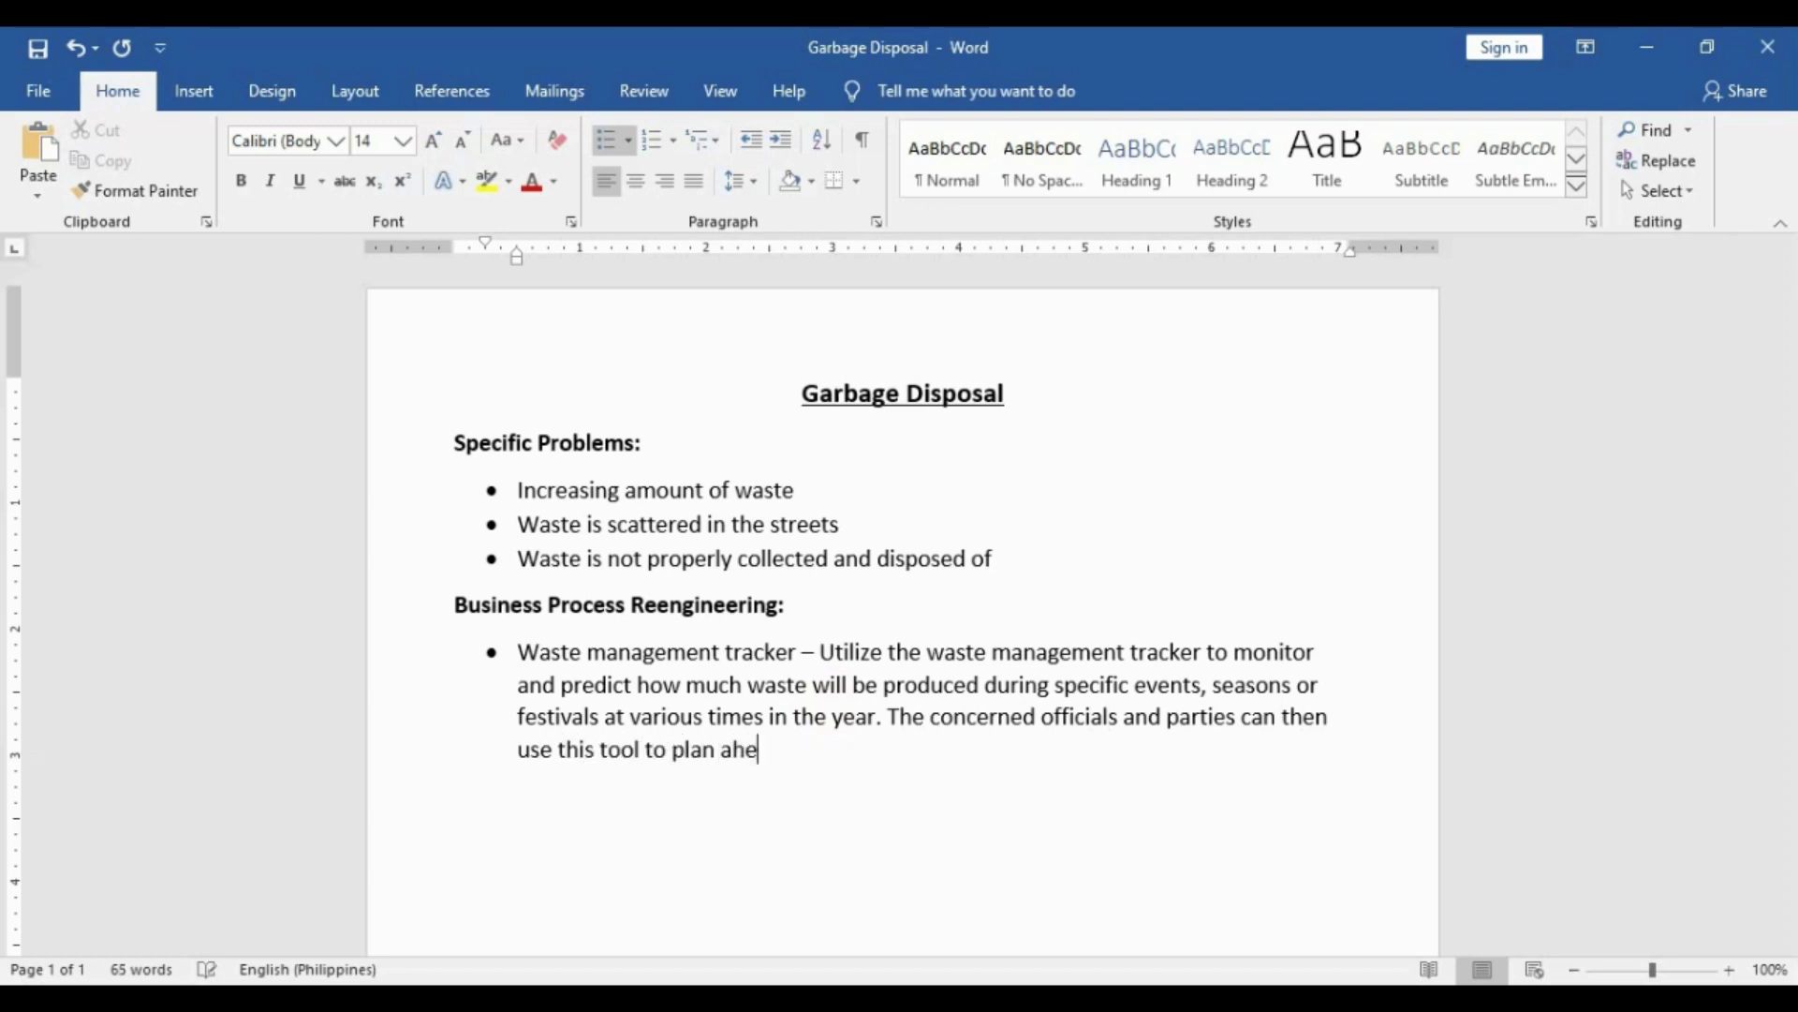
pyautogui.write('ad arnd add')
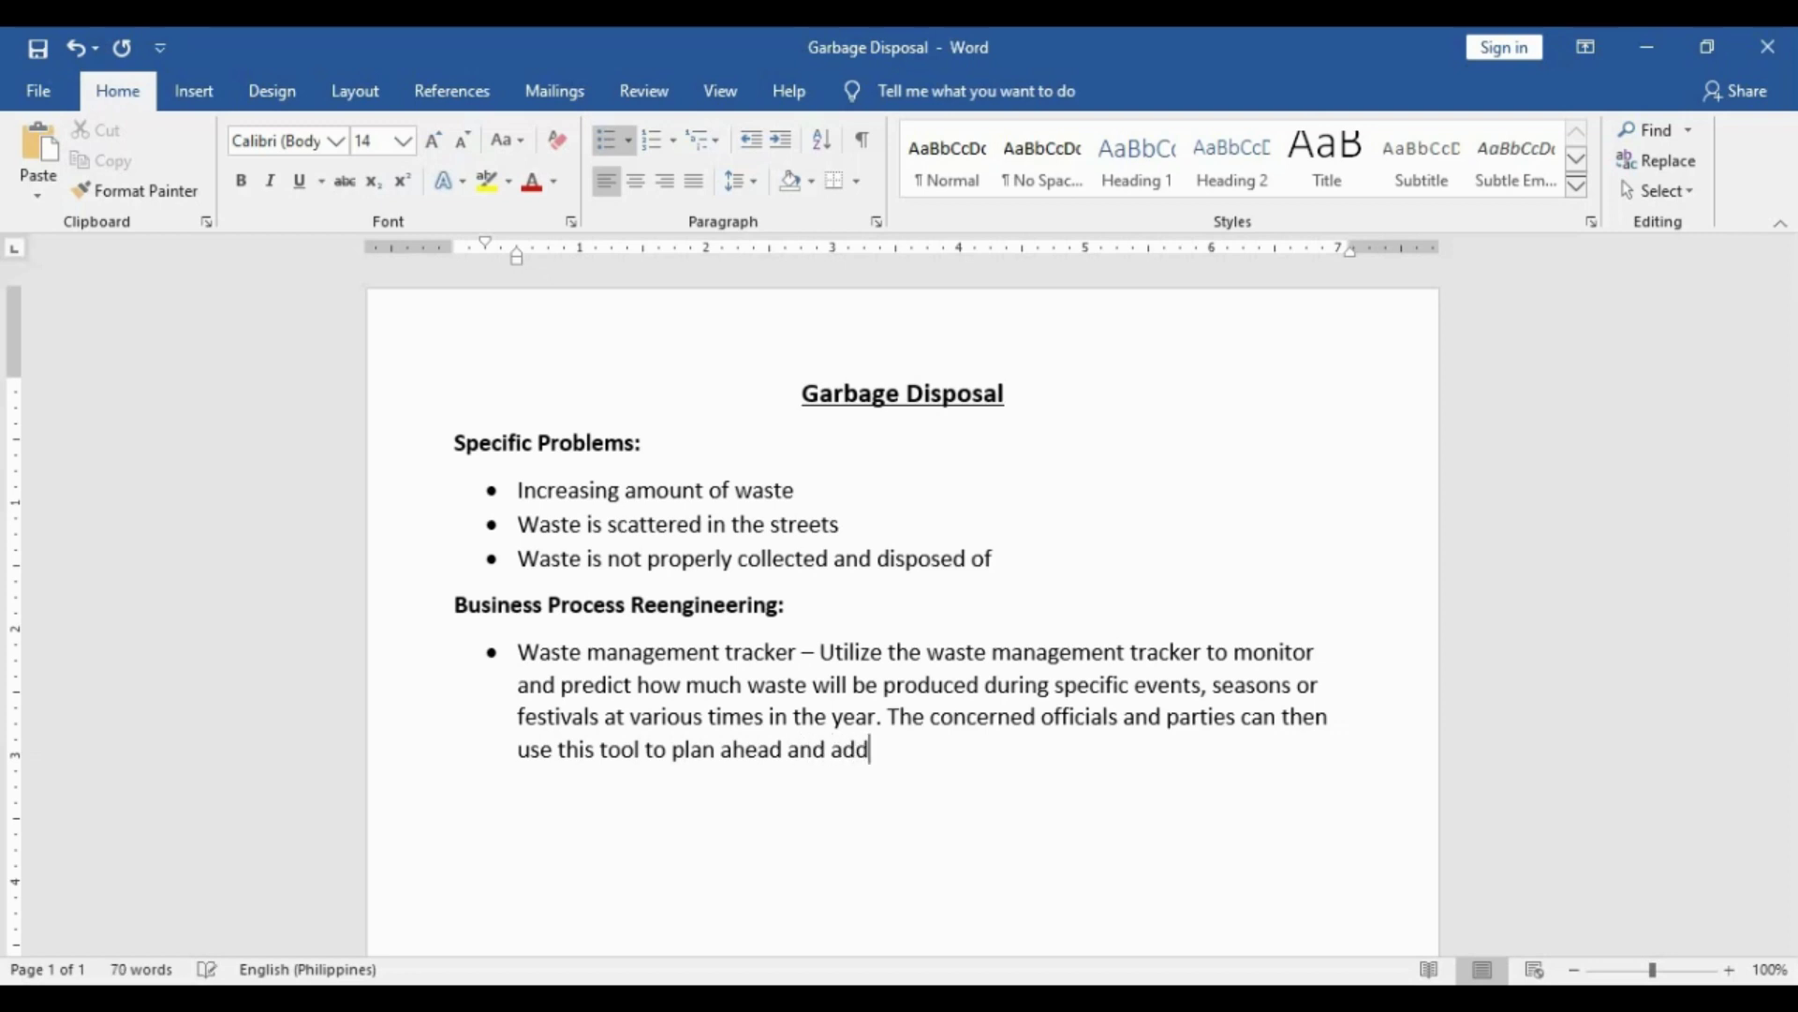
pyautogui.write('ress spikes or ins')
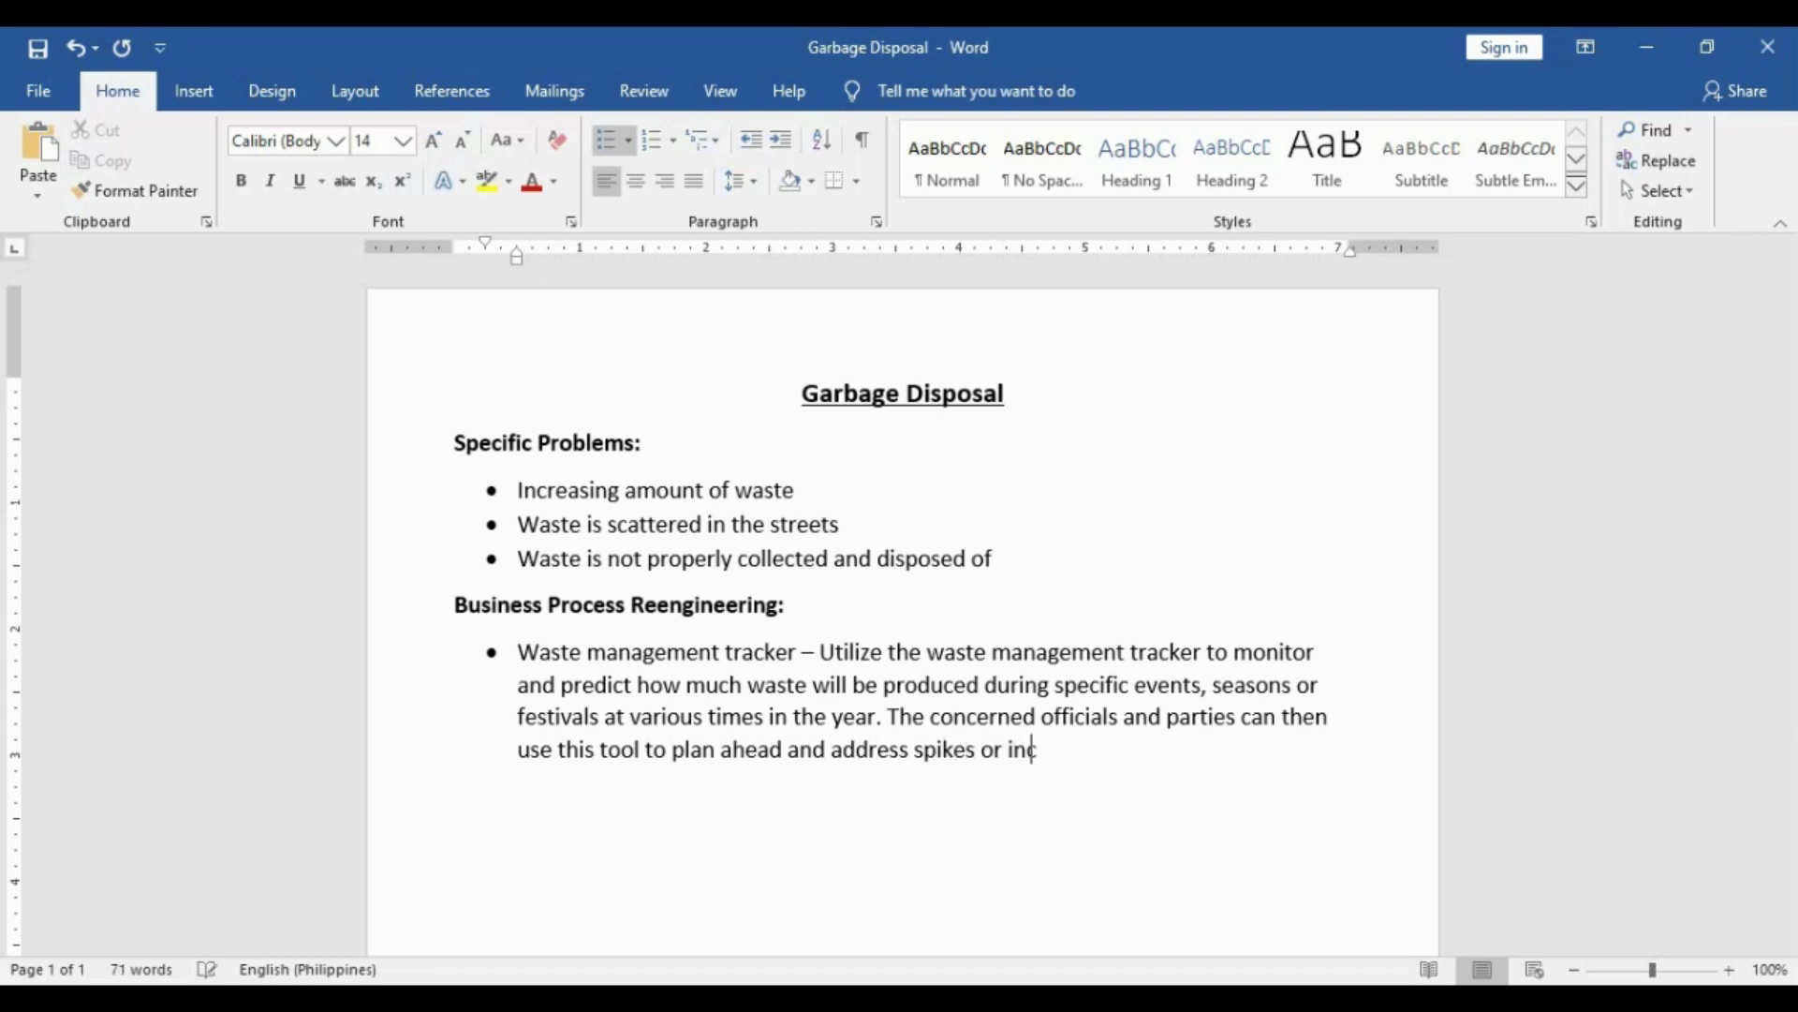
pyautogui.write('creases in the amo')
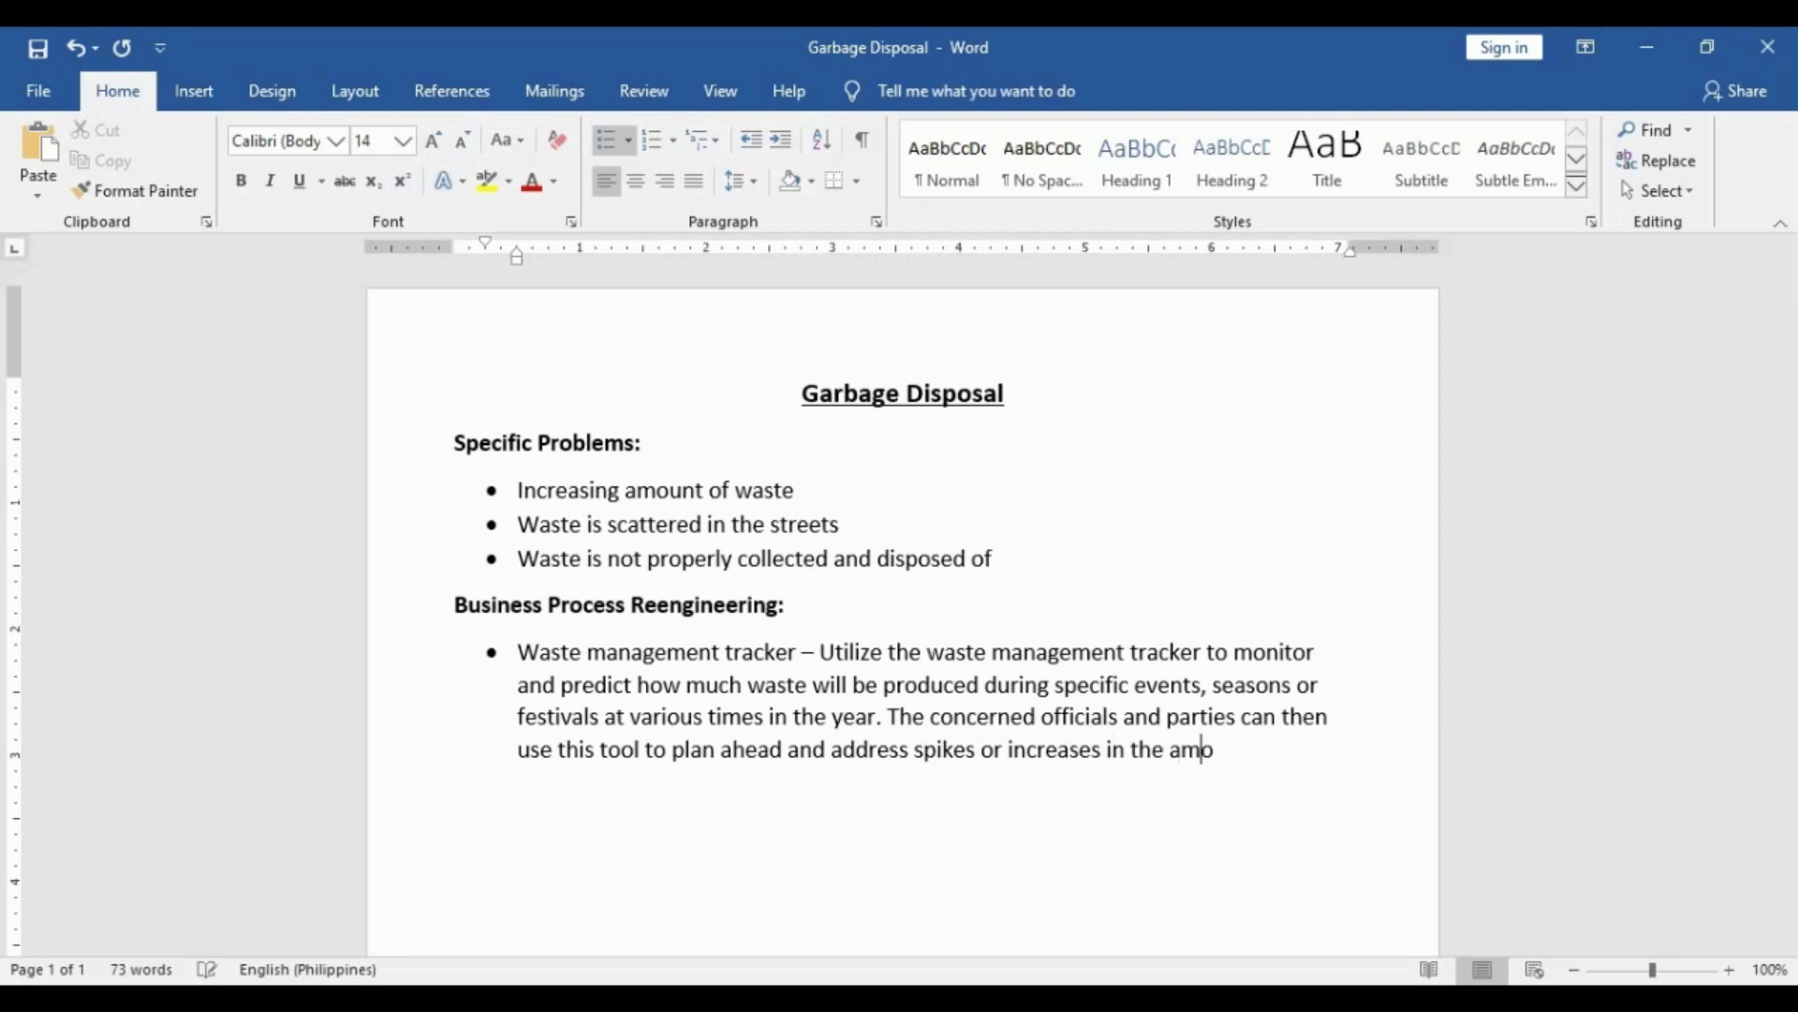
pyautogui.write('unt of garbag')
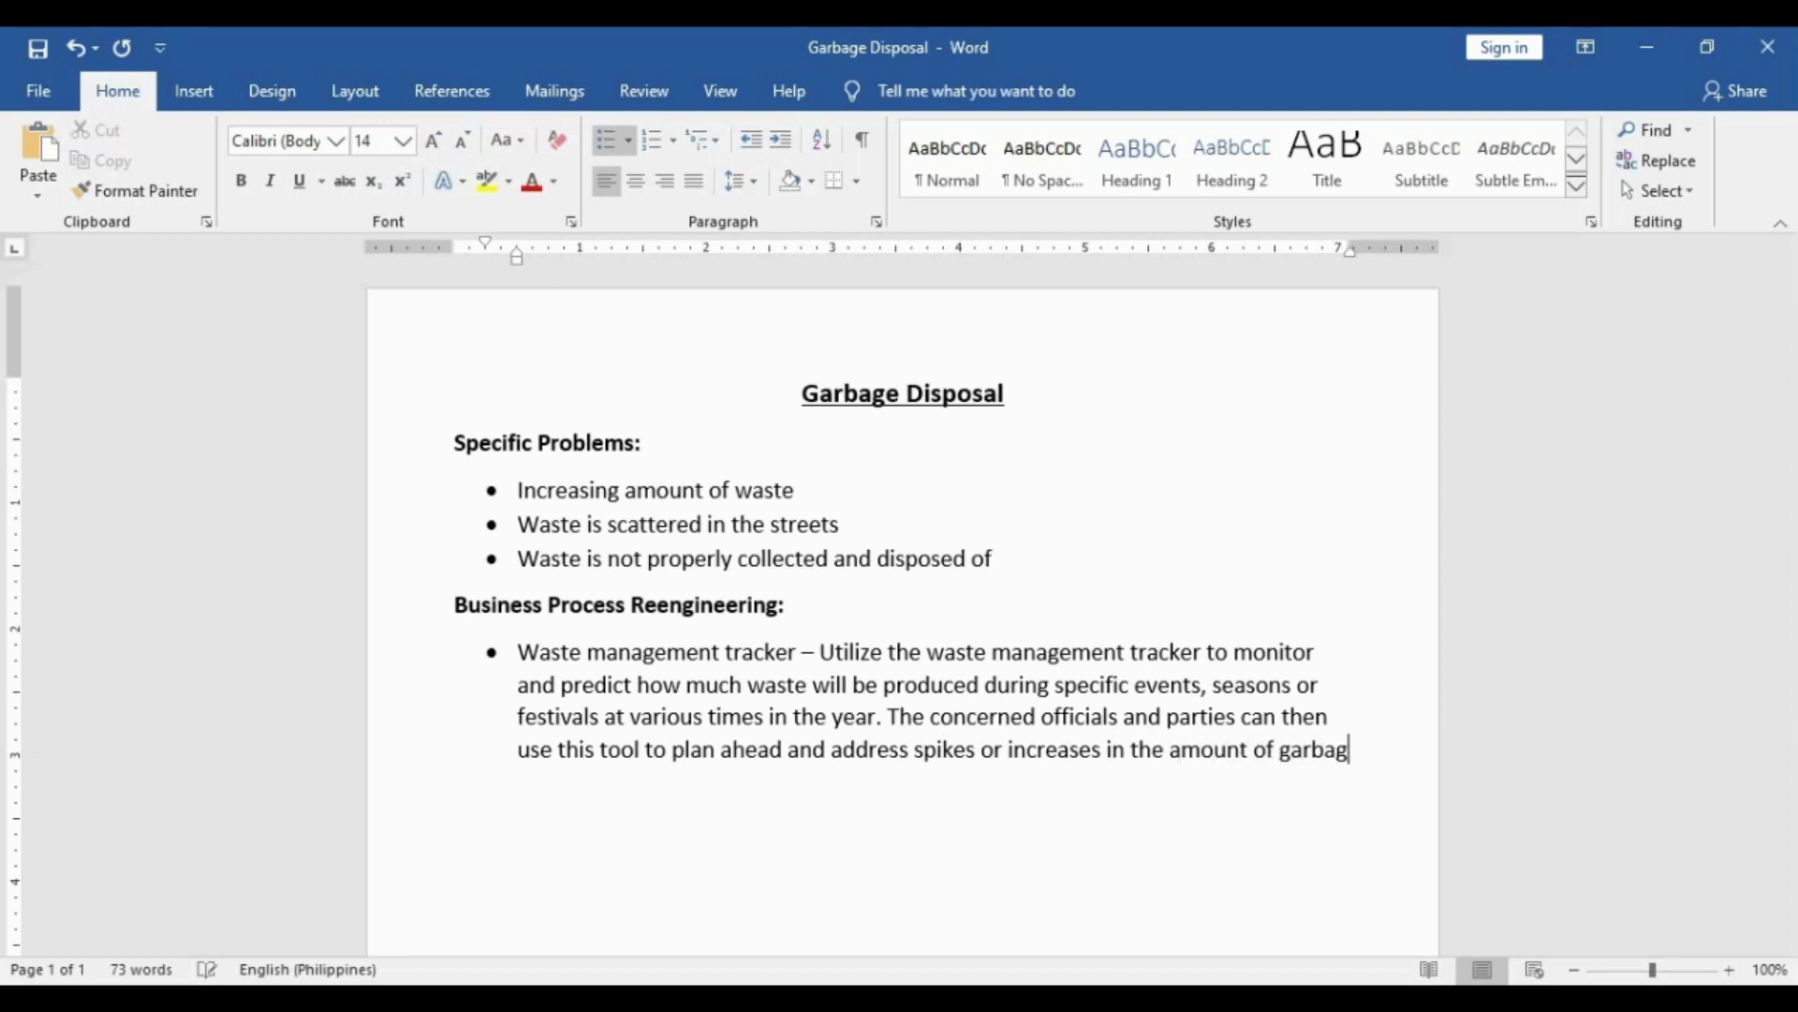
pyautogui.write('e disposed.')
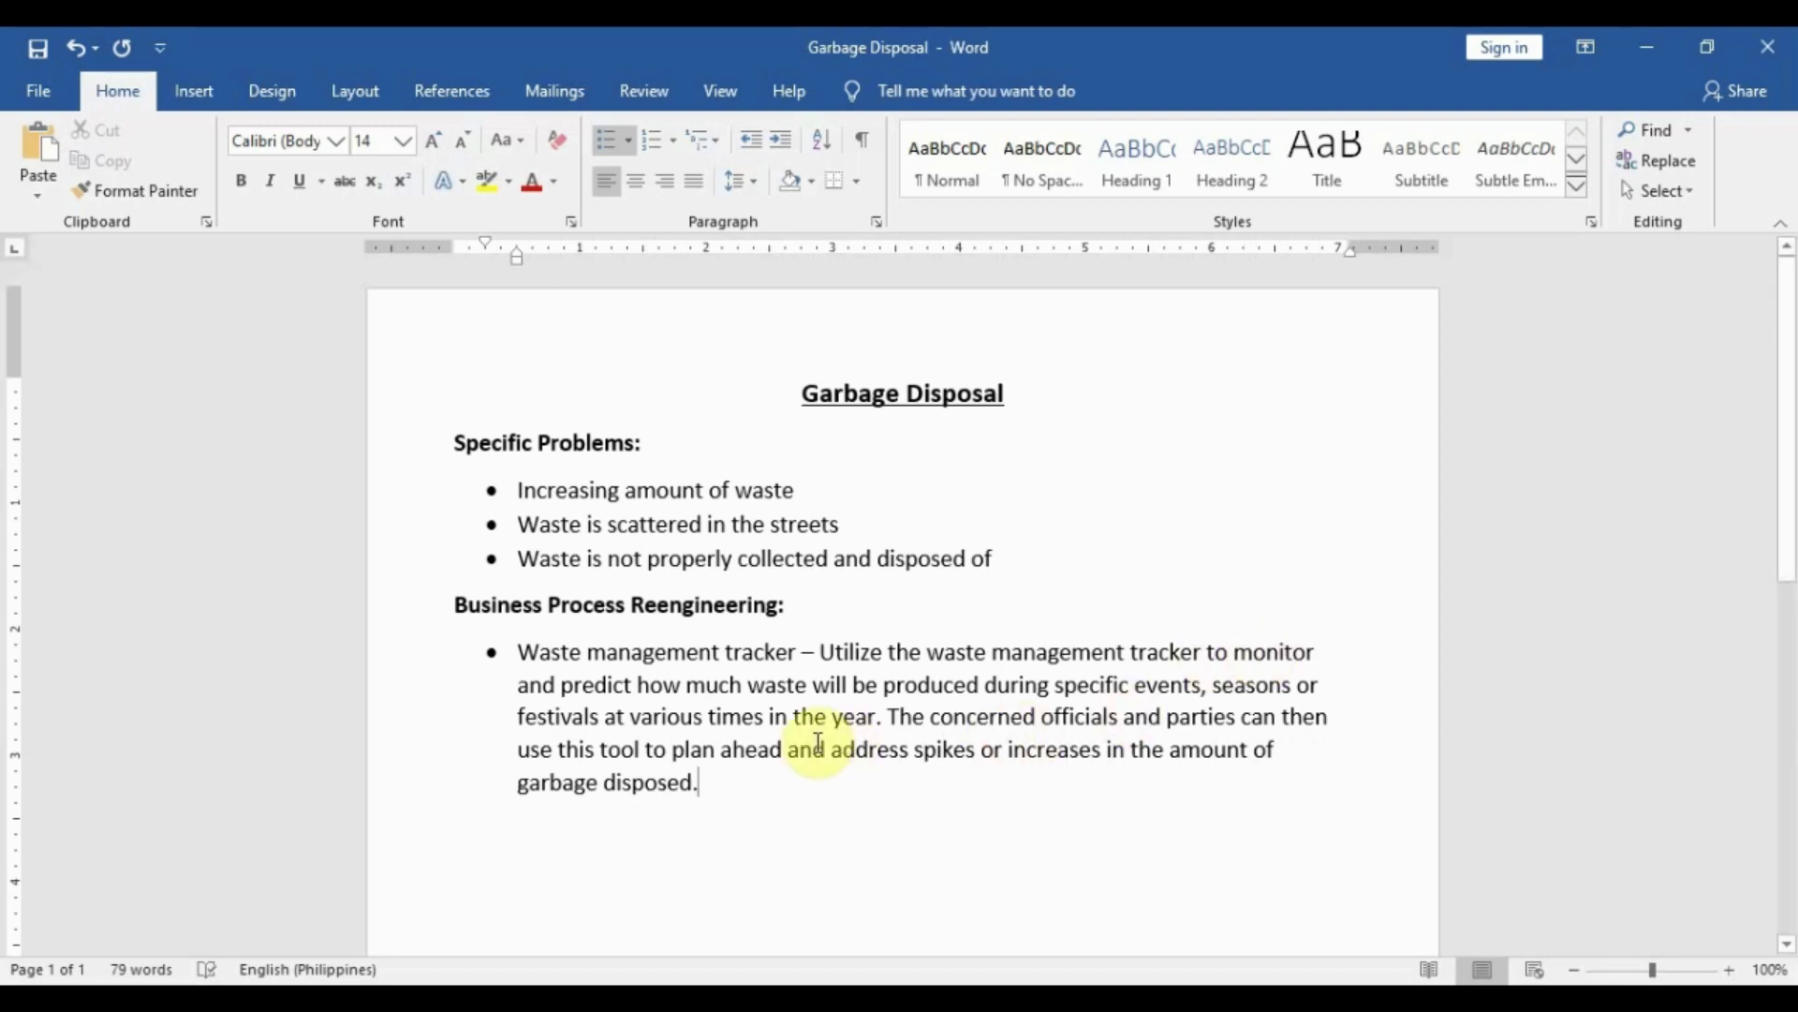
pyautogui.moveTo(893, 716); pyautogui.dragTo(697, 796)
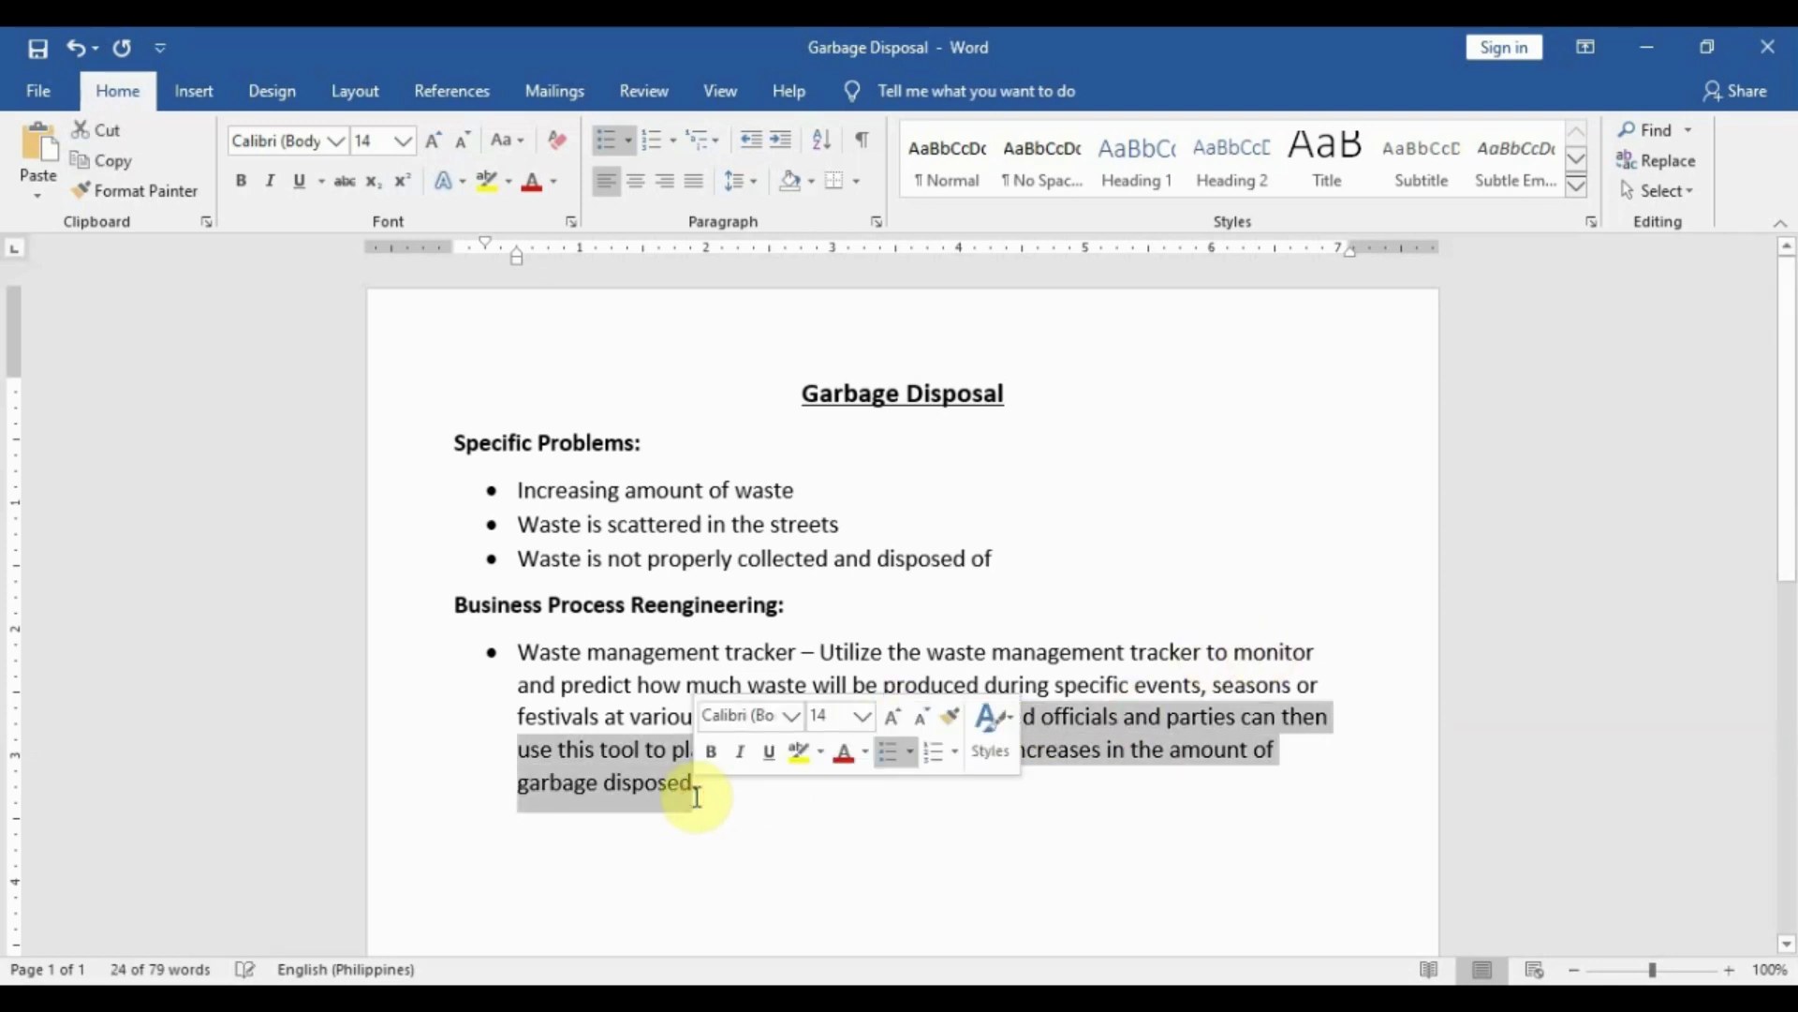
pyautogui.click(1062, 637)
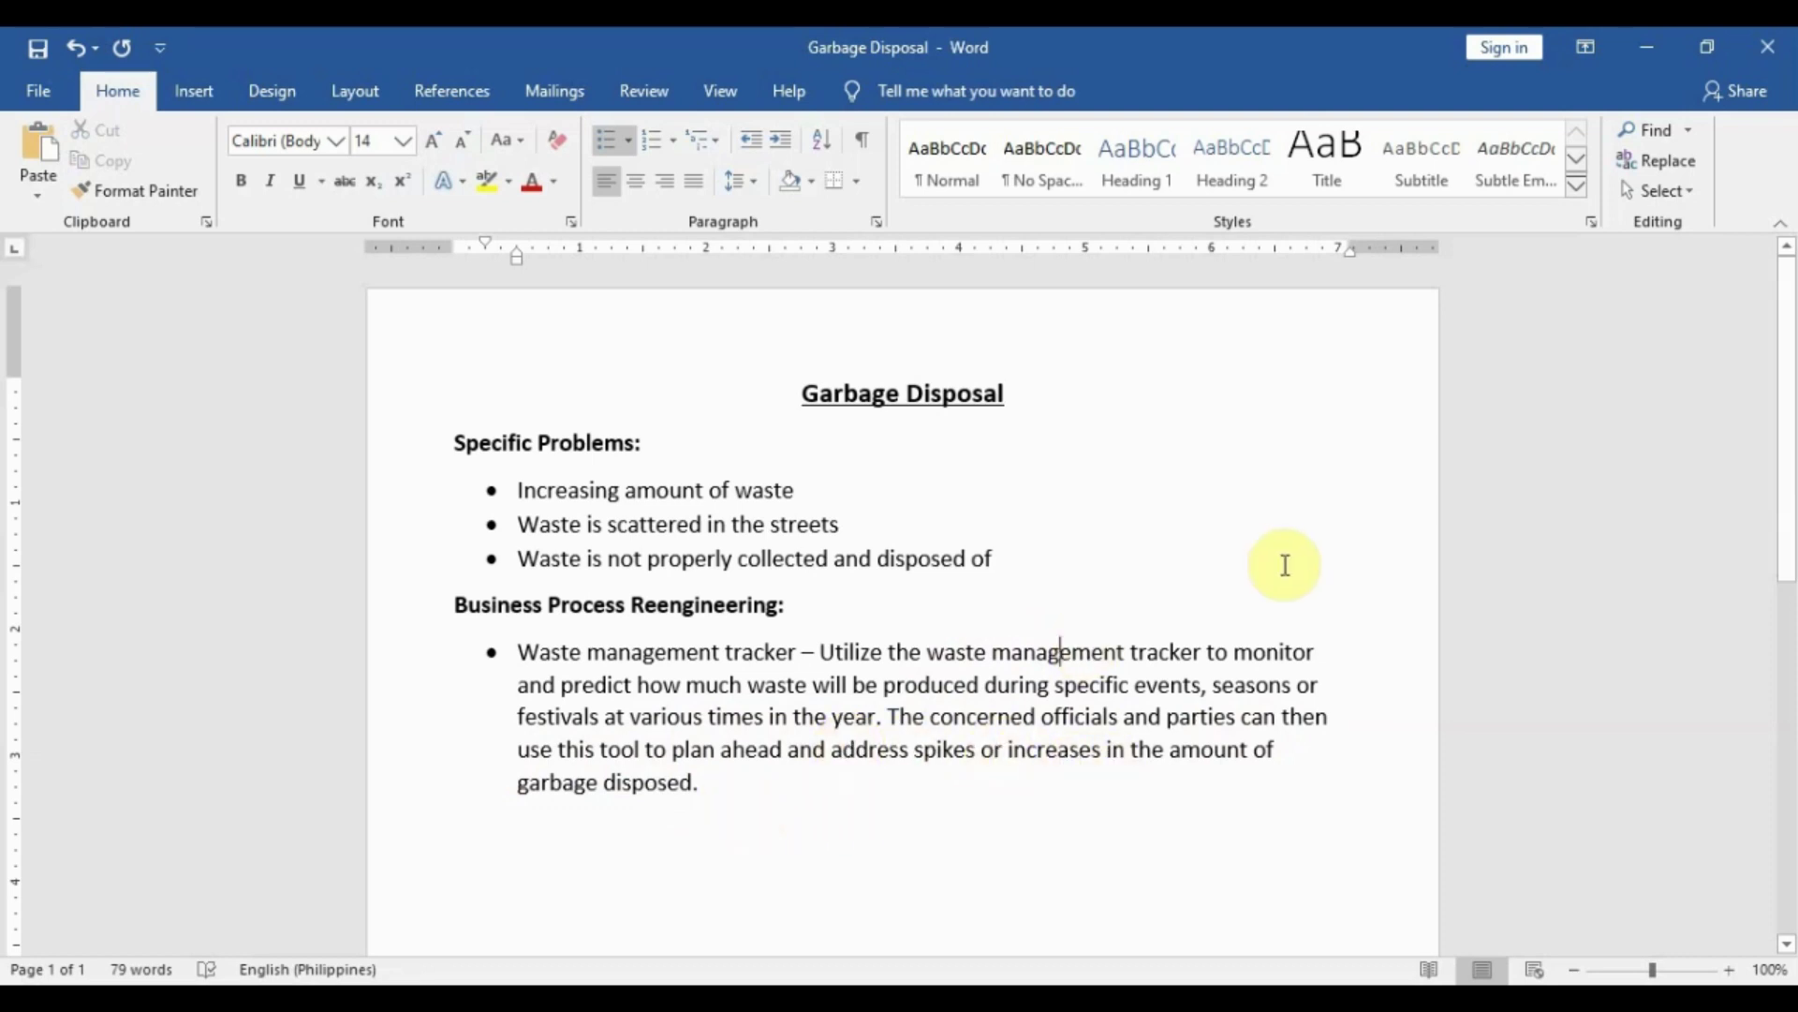
# Step: Start a third sentence at the end of the waste management tracker bullet with "The tool can forecast how new"
pyautogui.moveTo(562, 685); pyautogui.dragTo(636, 693)
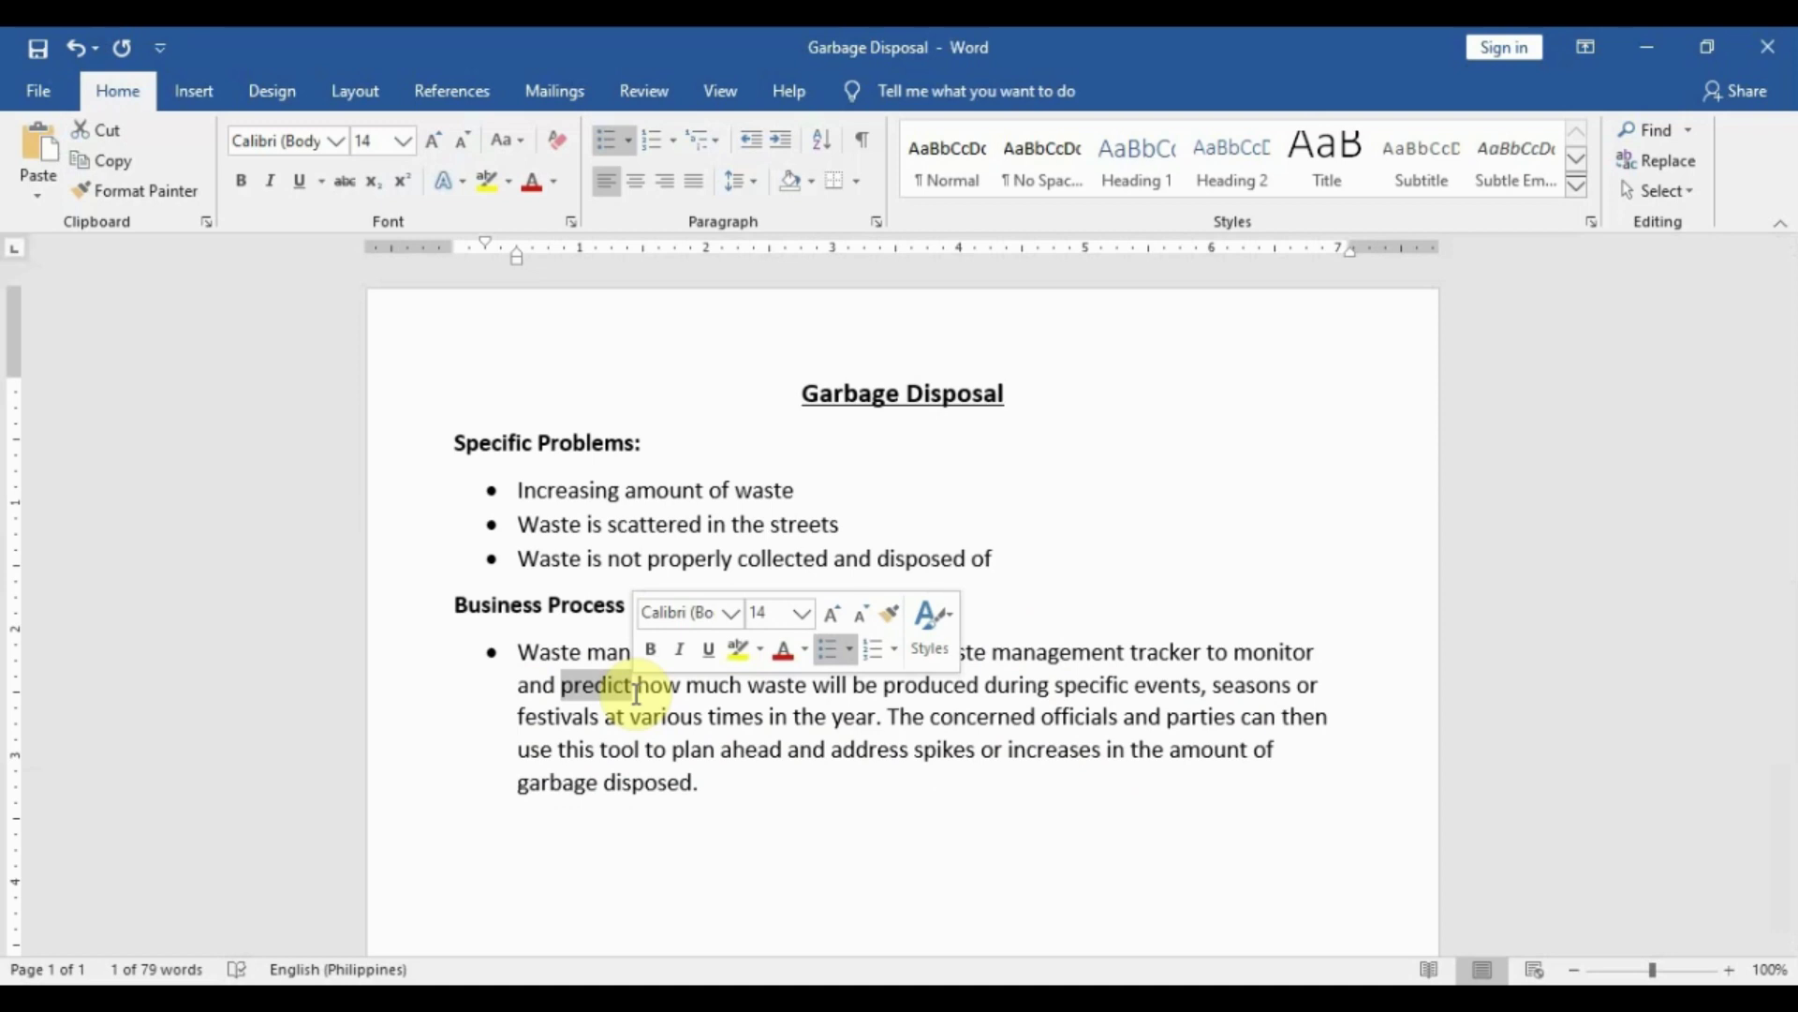
pyautogui.click(734, 785)
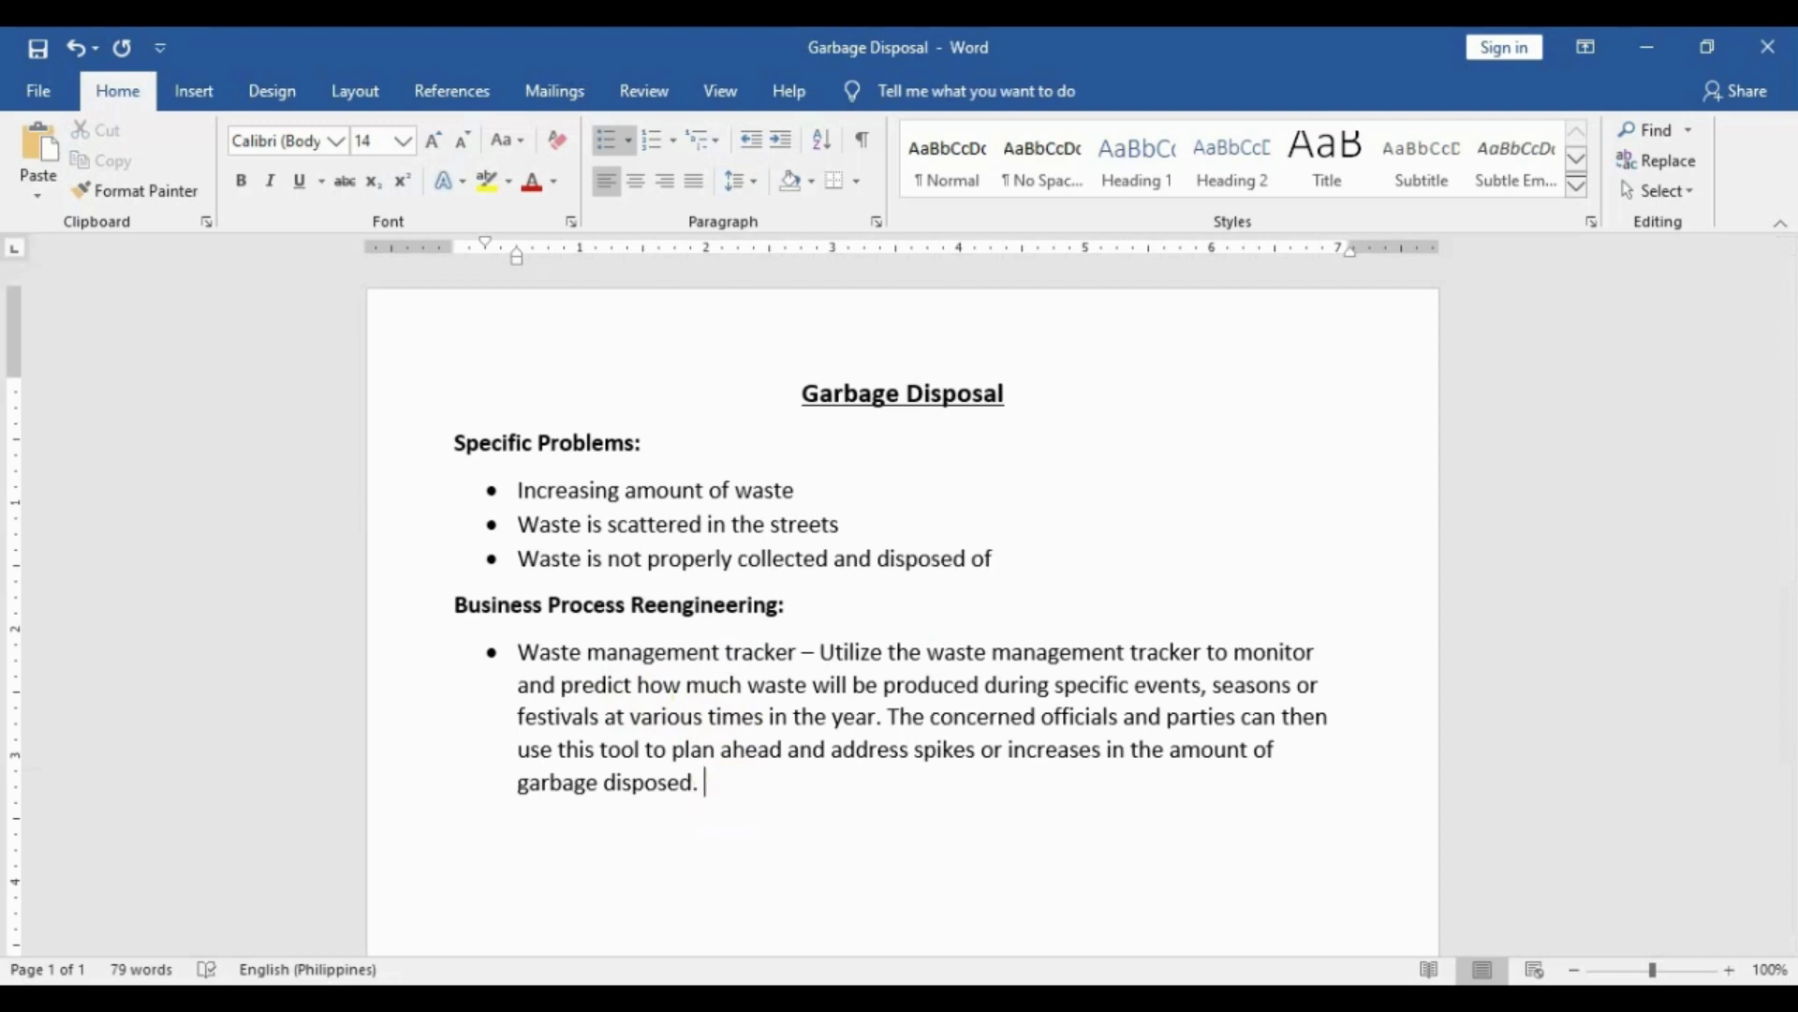
pyautogui.write('The tool can then for')
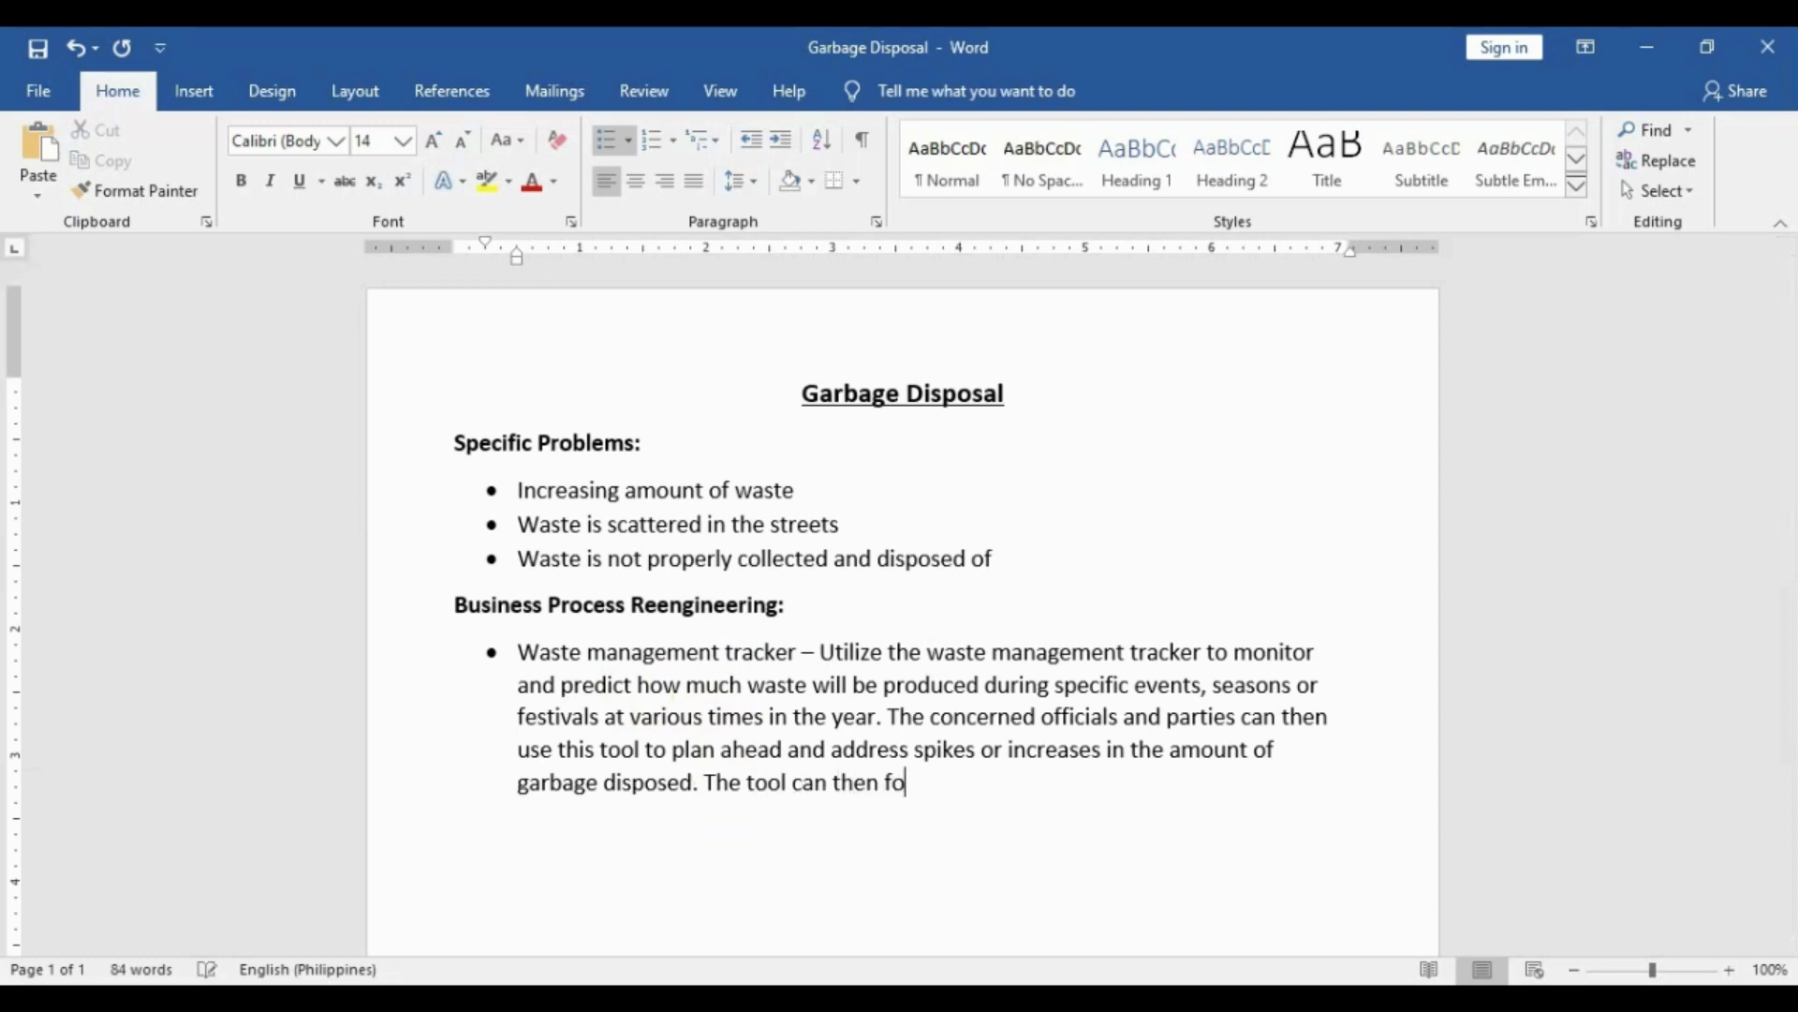
pyautogui.press('BackSpace')
pyautogui.press('BackSpace')
pyautogui.press('BackSpace')
pyautogui.press('BackSpace')
pyautogui.press('BackSpace')
pyautogui.press('BackSpace')
pyautogui.press('BackSpace')
pyautogui.press('BackSpace')
pyautogui.write('forecast how new')
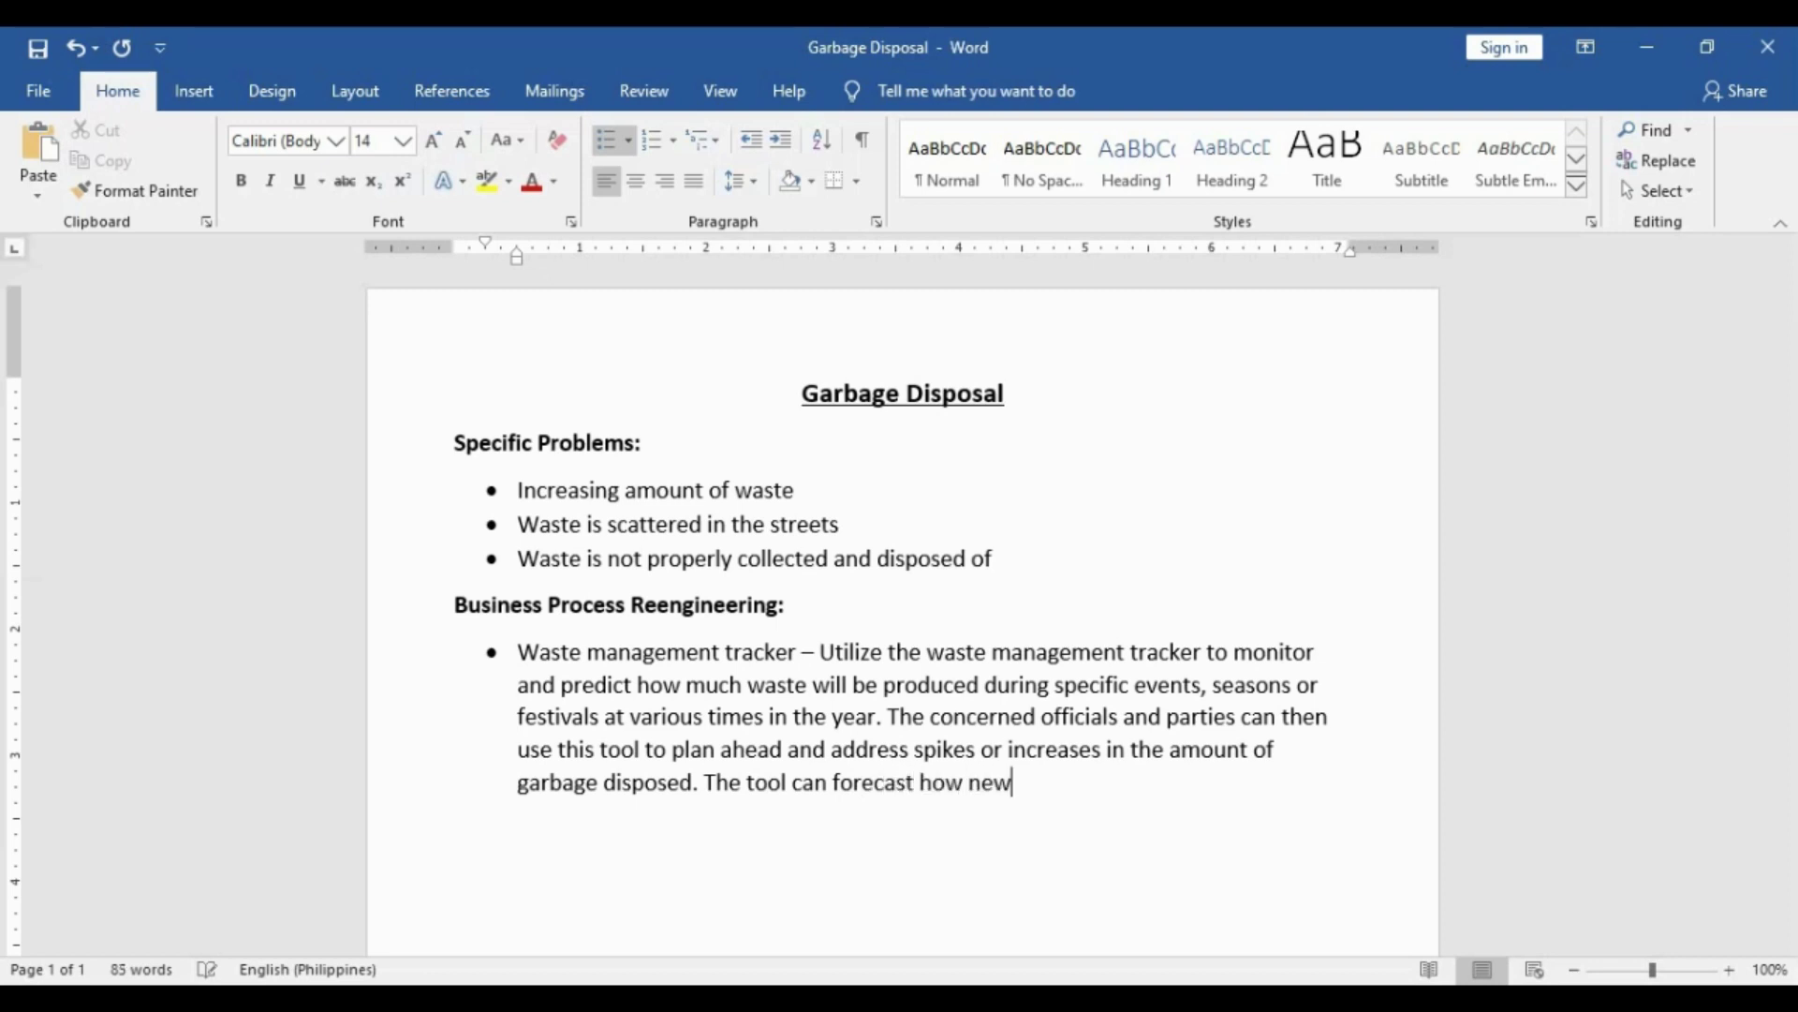
# Step: Continue the third sentence of the tracker bullet with "students, migrants and tourists", without a comma before "and"
pyautogui.write(' students, m')
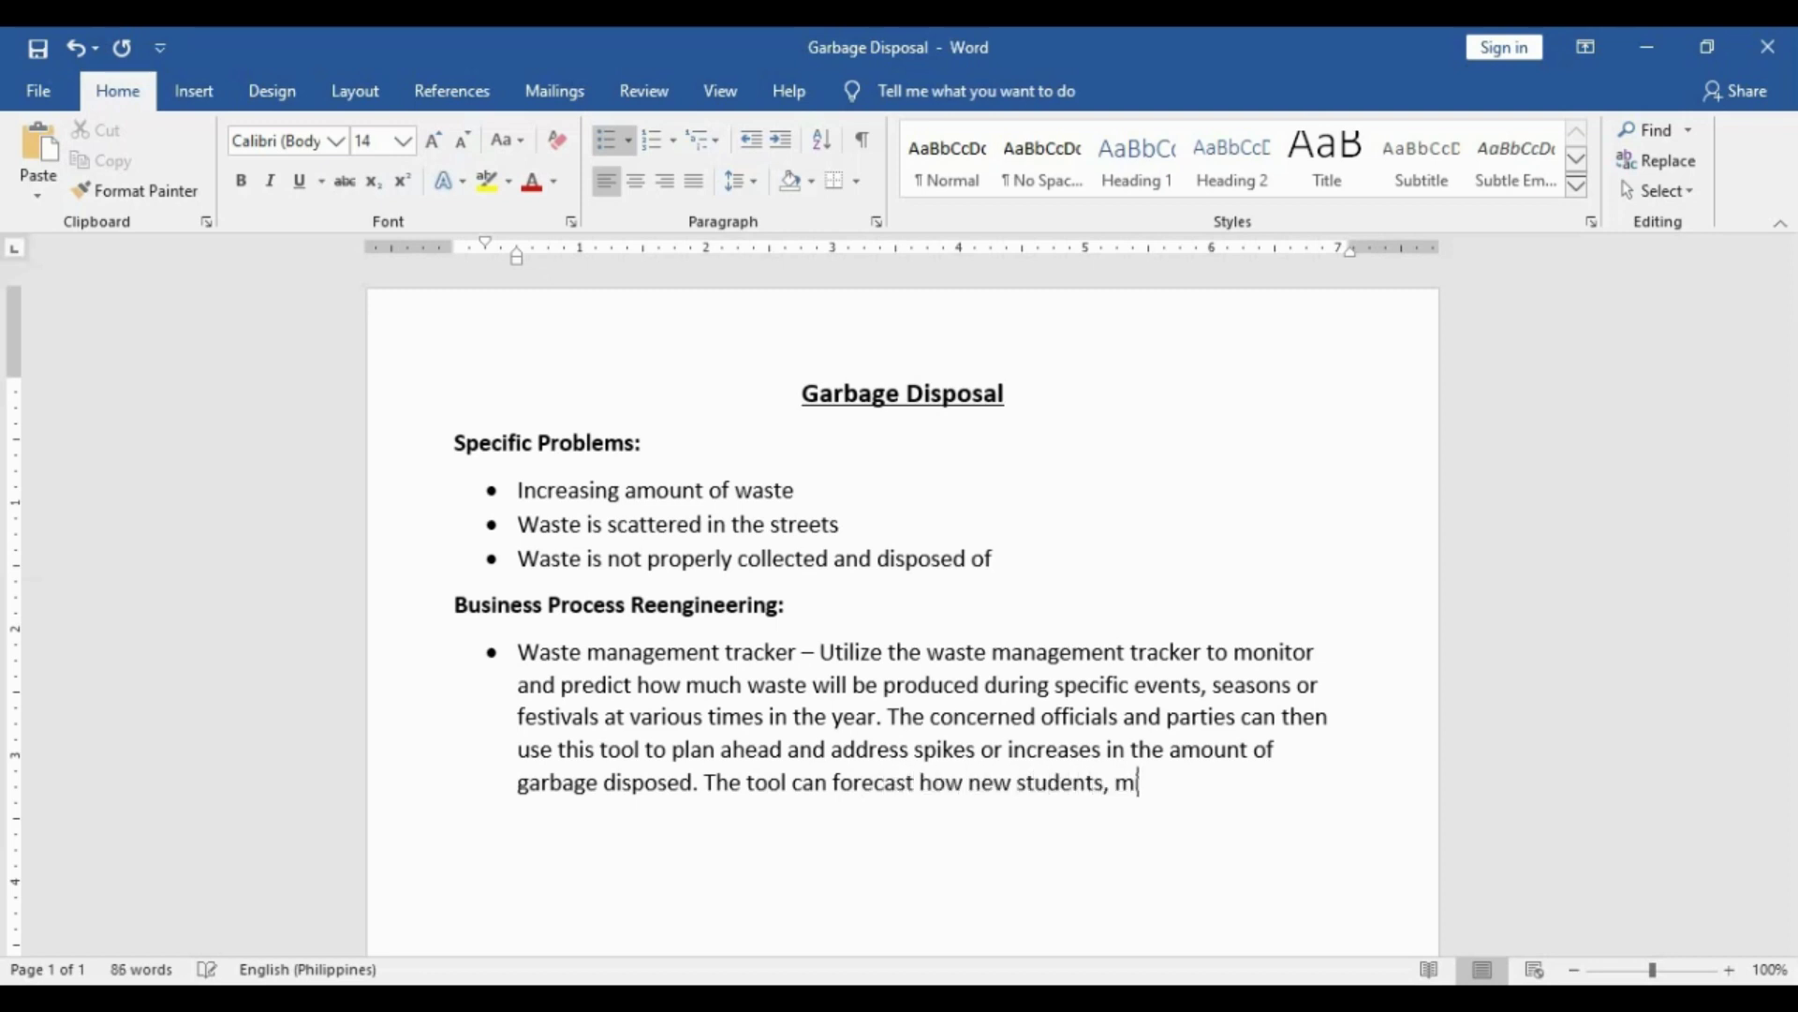
pyautogui.write('igrants, ar')
pyautogui.write('d tou')
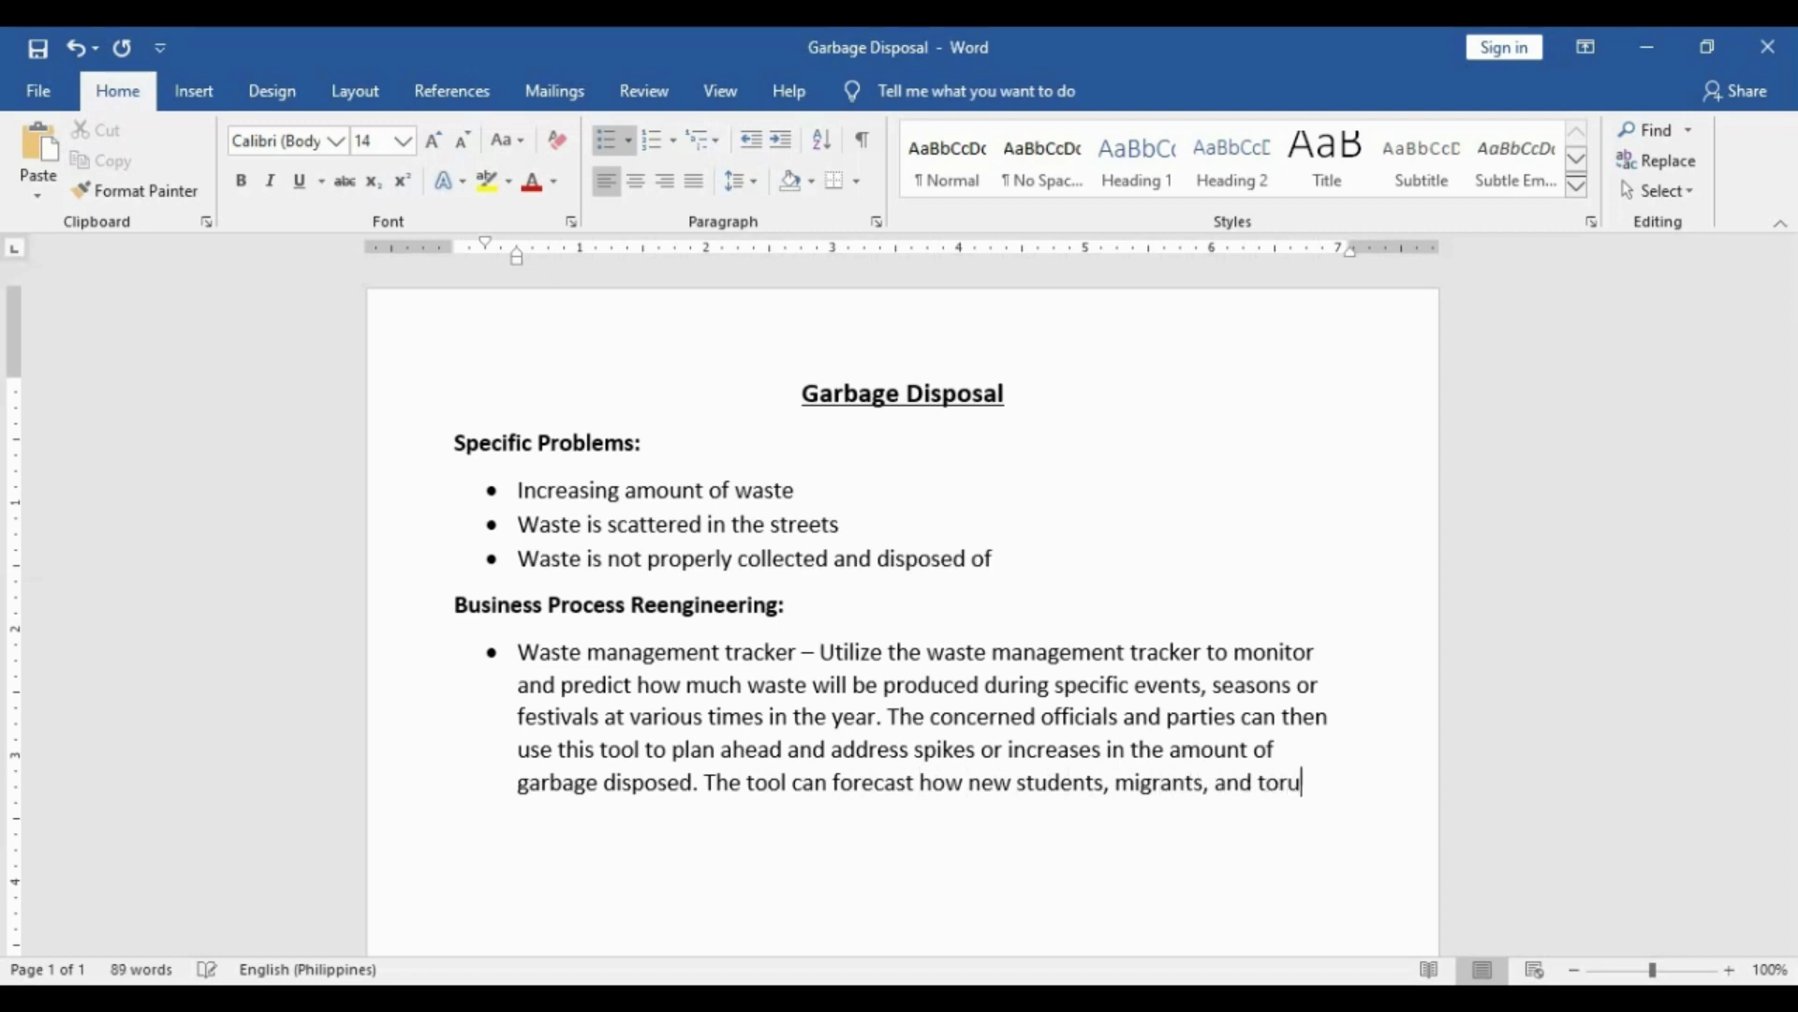
pyautogui.press('BackSpace')
pyautogui.press('BackSpace')
pyautogui.press('BackSpace')
pyautogui.press('BackSpace')
pyautogui.press('BackSpace')
pyautogui.press('BackSpace')
pyautogui.press('BackSpace')
pyautogui.press('BackSpace')
pyautogui.press('BackSpace')
pyautogui.write('and t')
pyautogui.write('ourists ')
# Step: Extend the forecast sentence after "tourists" with "staying in Baguio will change or"
pyautogui.write('sta')
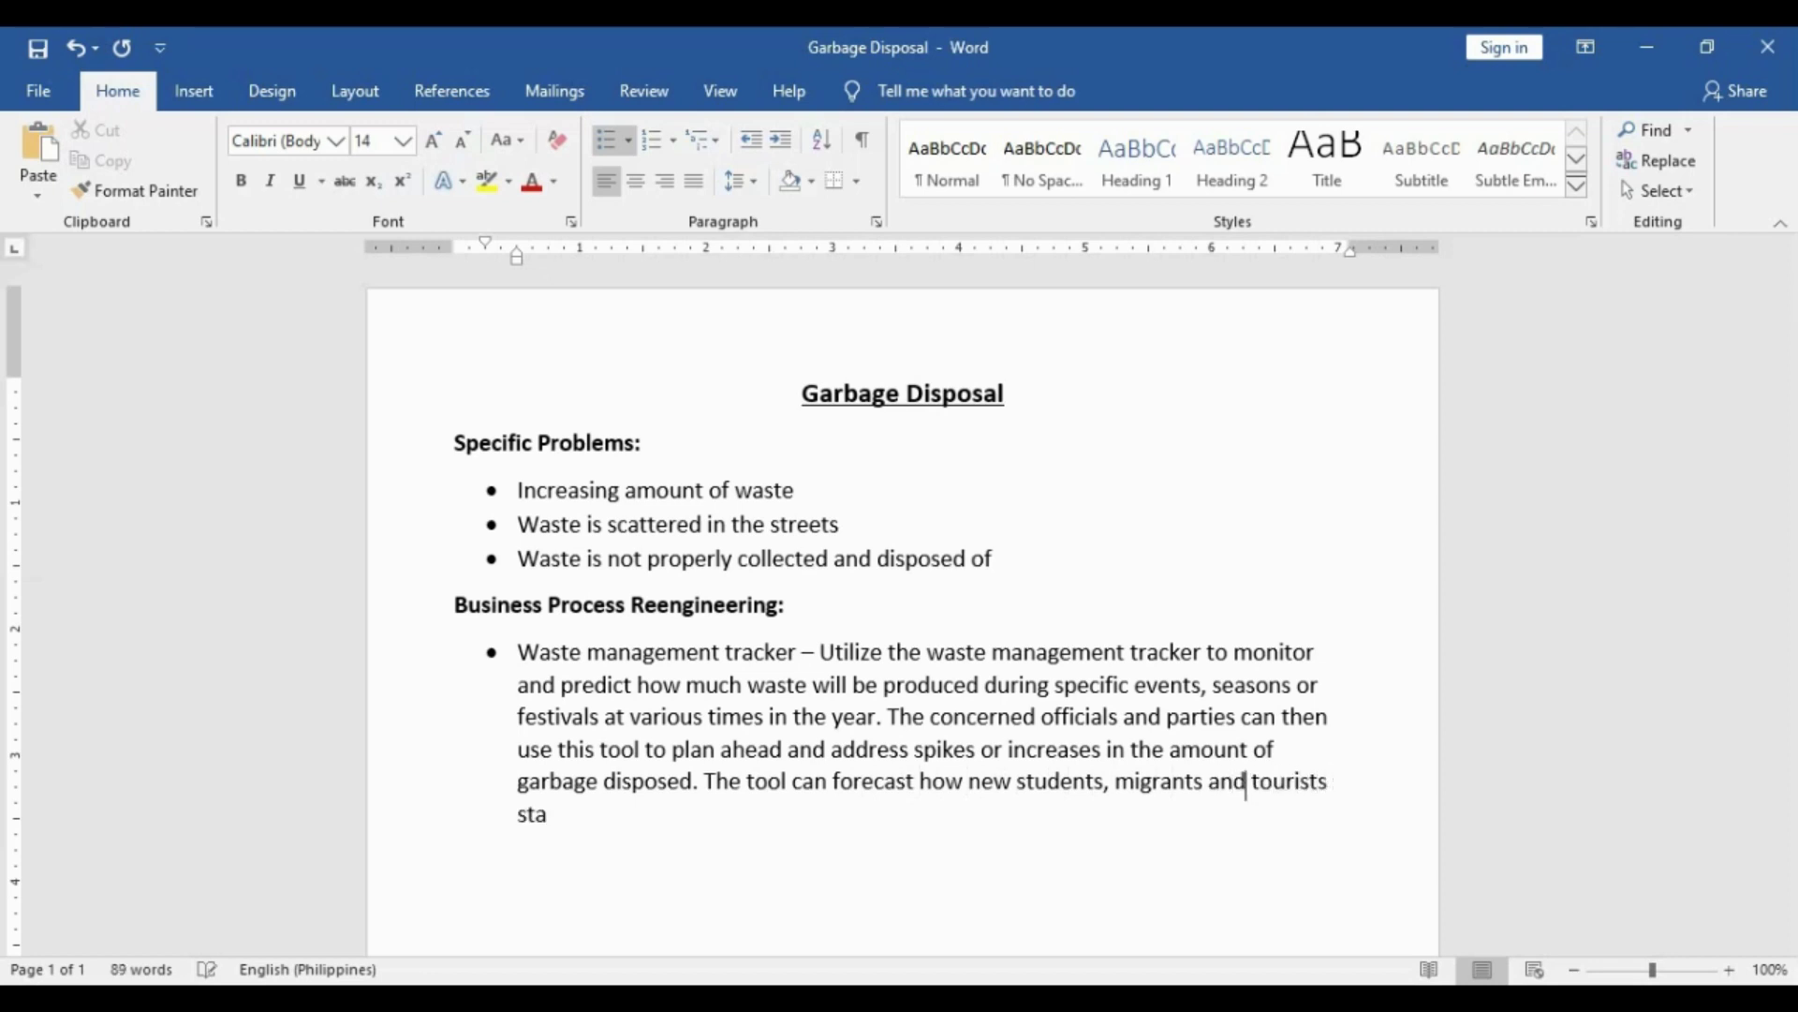
pyautogui.write('ying in Baguy')
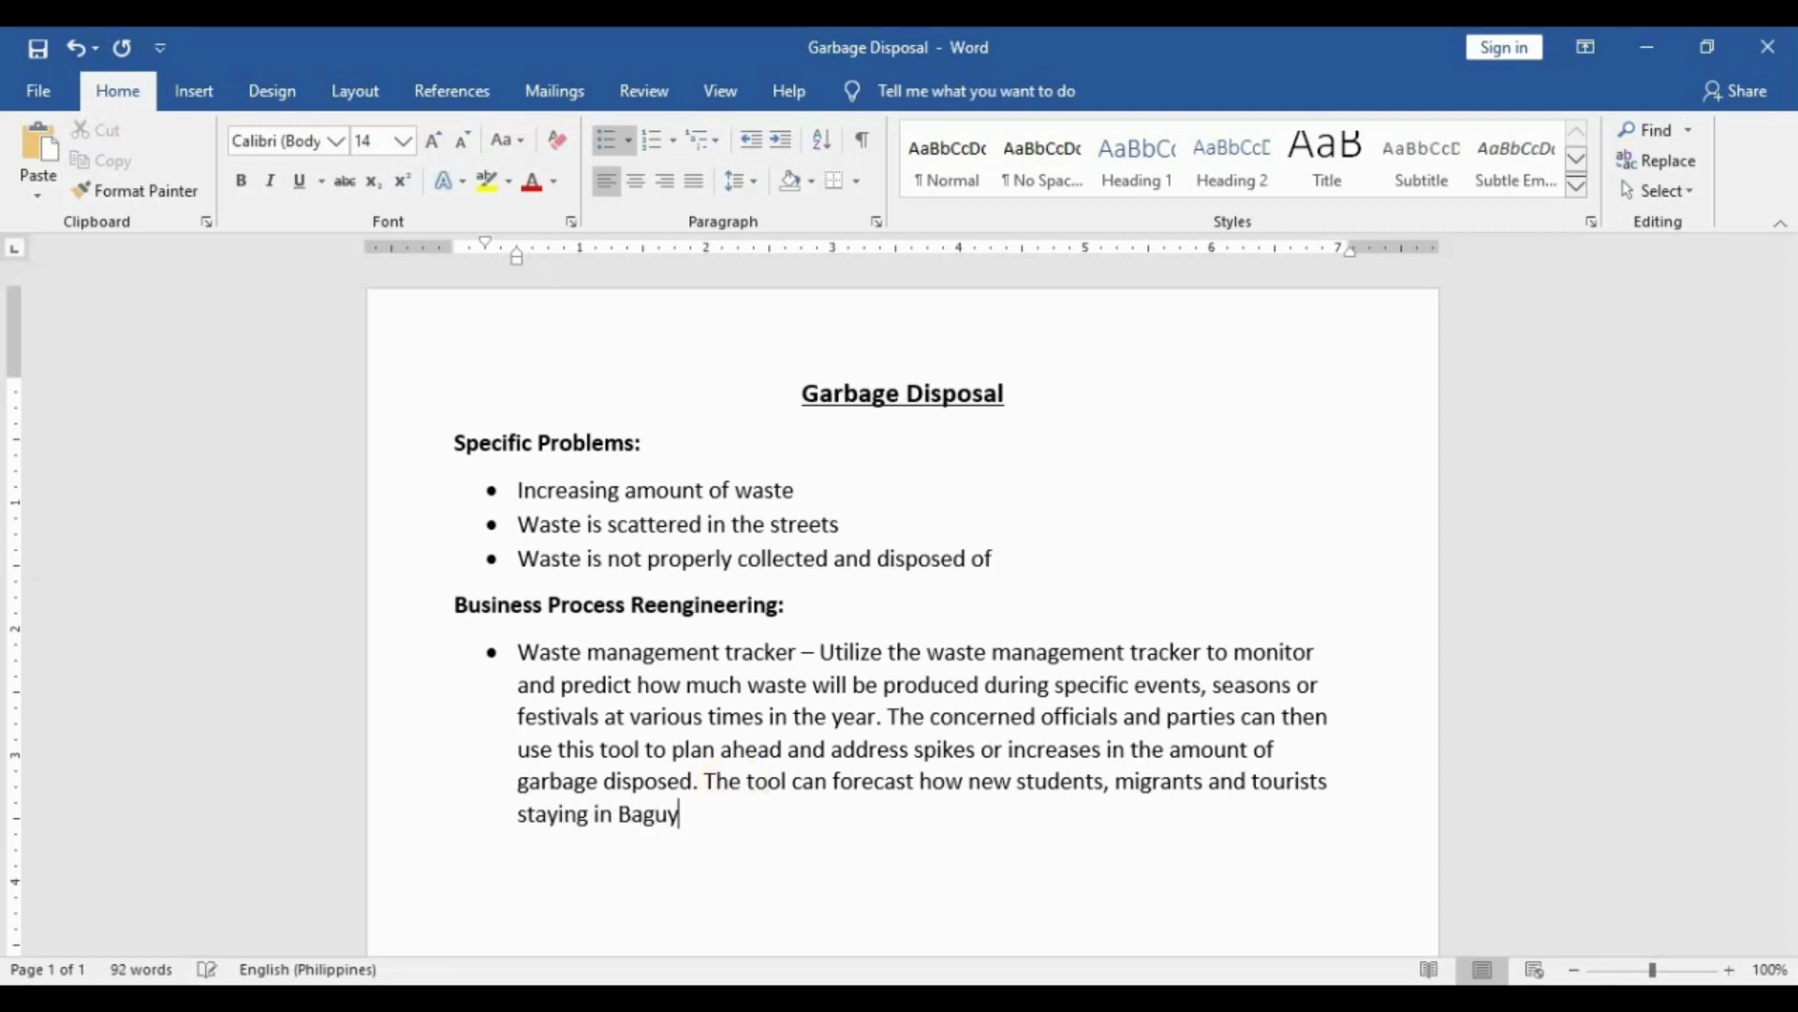
pyautogui.press('BackSpace')
pyautogui.write('io will chan e')
pyautogui.press('Left')
pyautogui.press('BackSpace')
pyautogui.write('g')
pyautogui.press('End')
pyautogui.write('or')
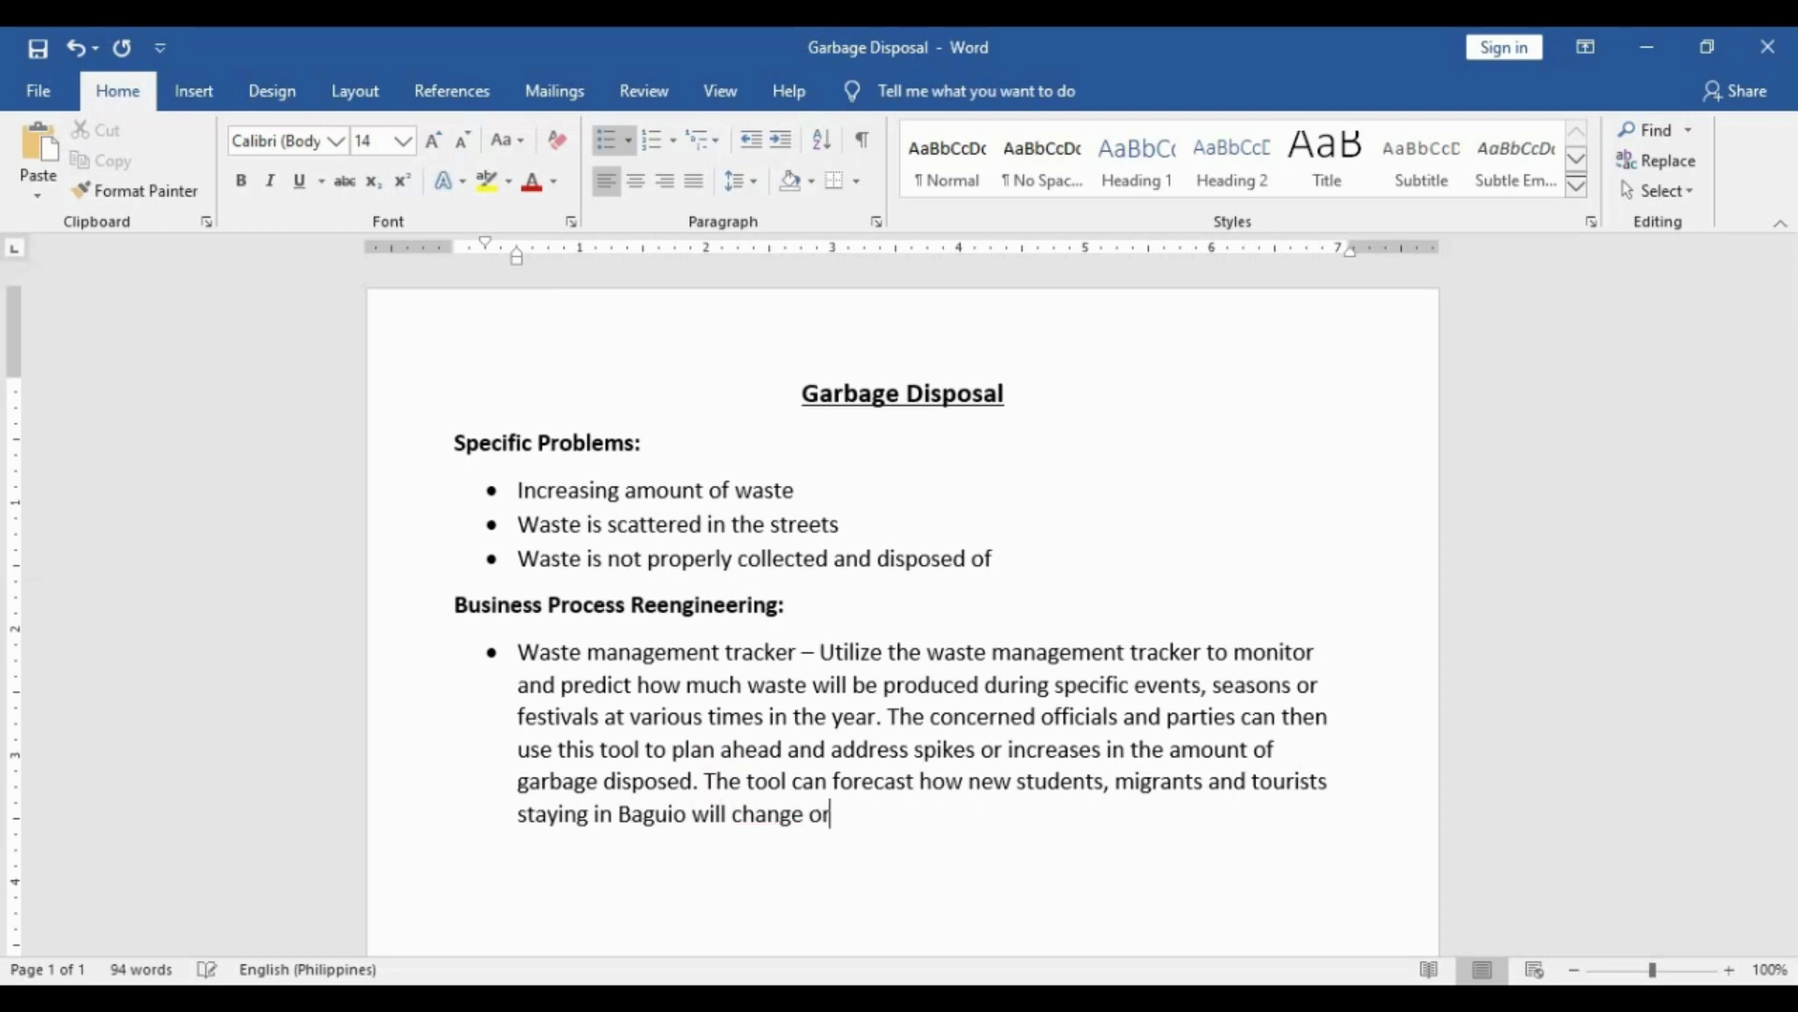
# Step: Finish the sentence with "affect how trash is managed or how much garbage is disposed of." and save the document
pyautogui.write(' affect how trash is managed ')
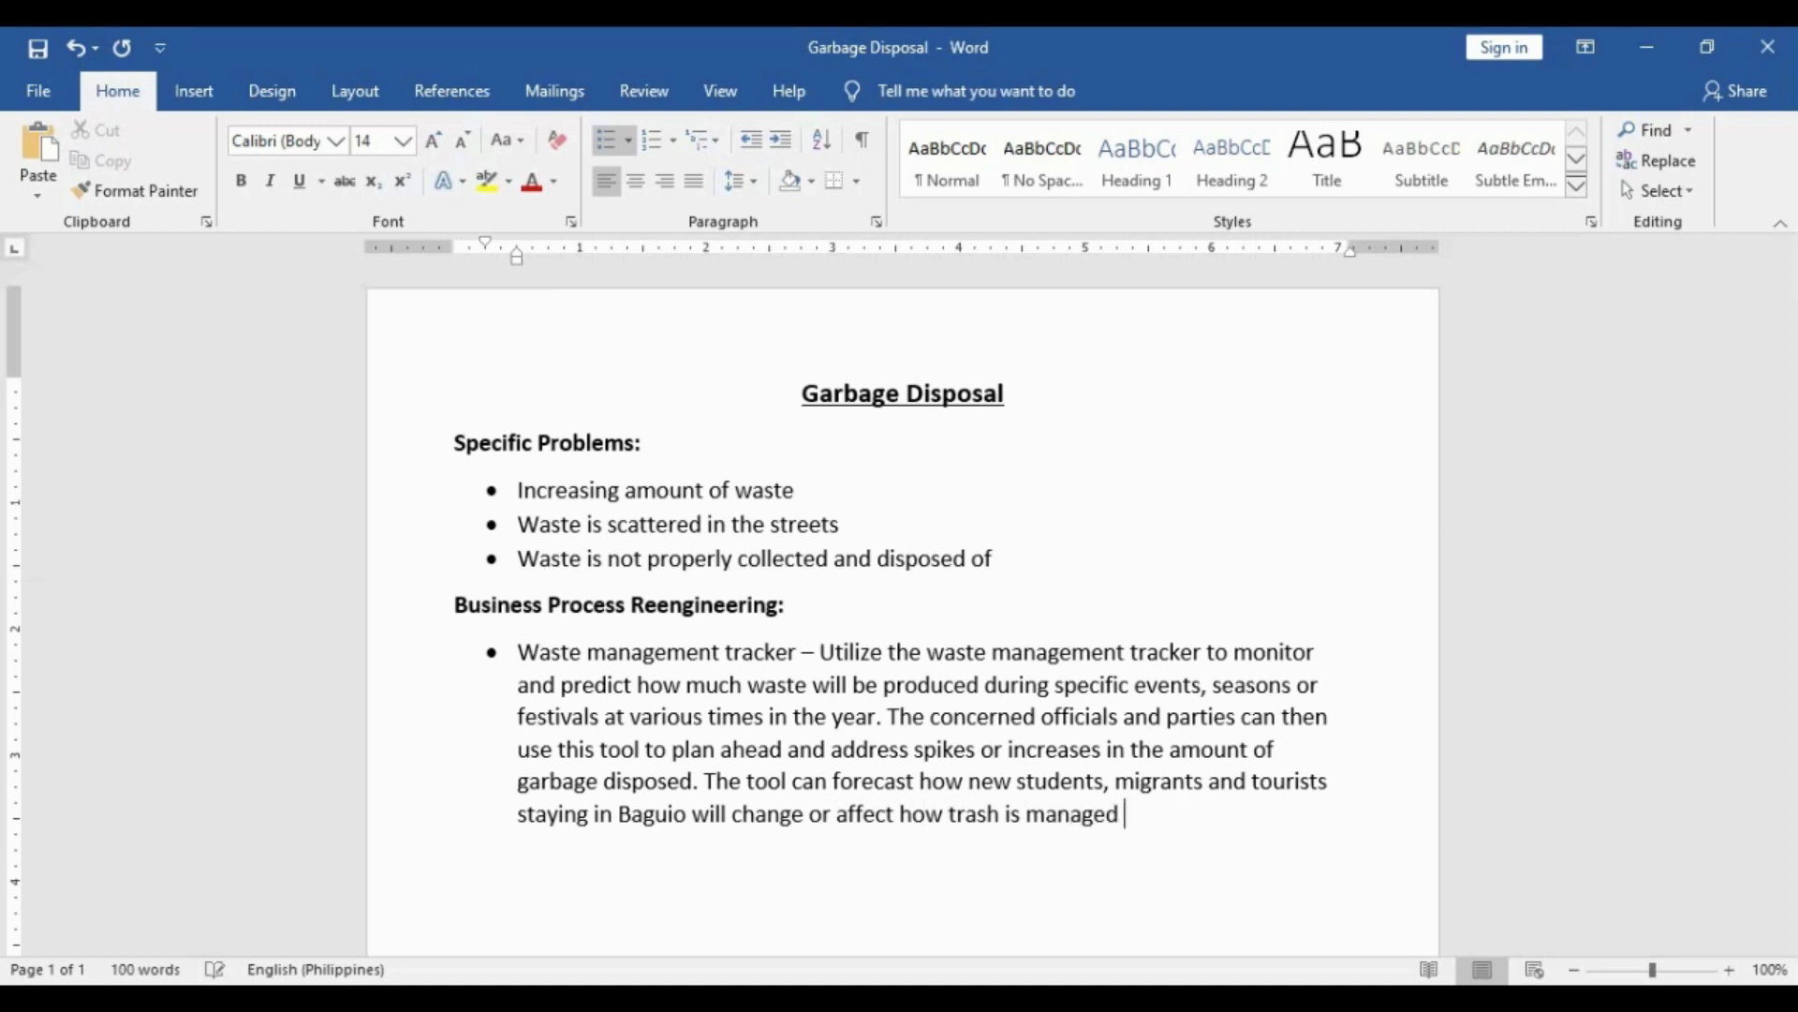
pyautogui.write('or how much gra')
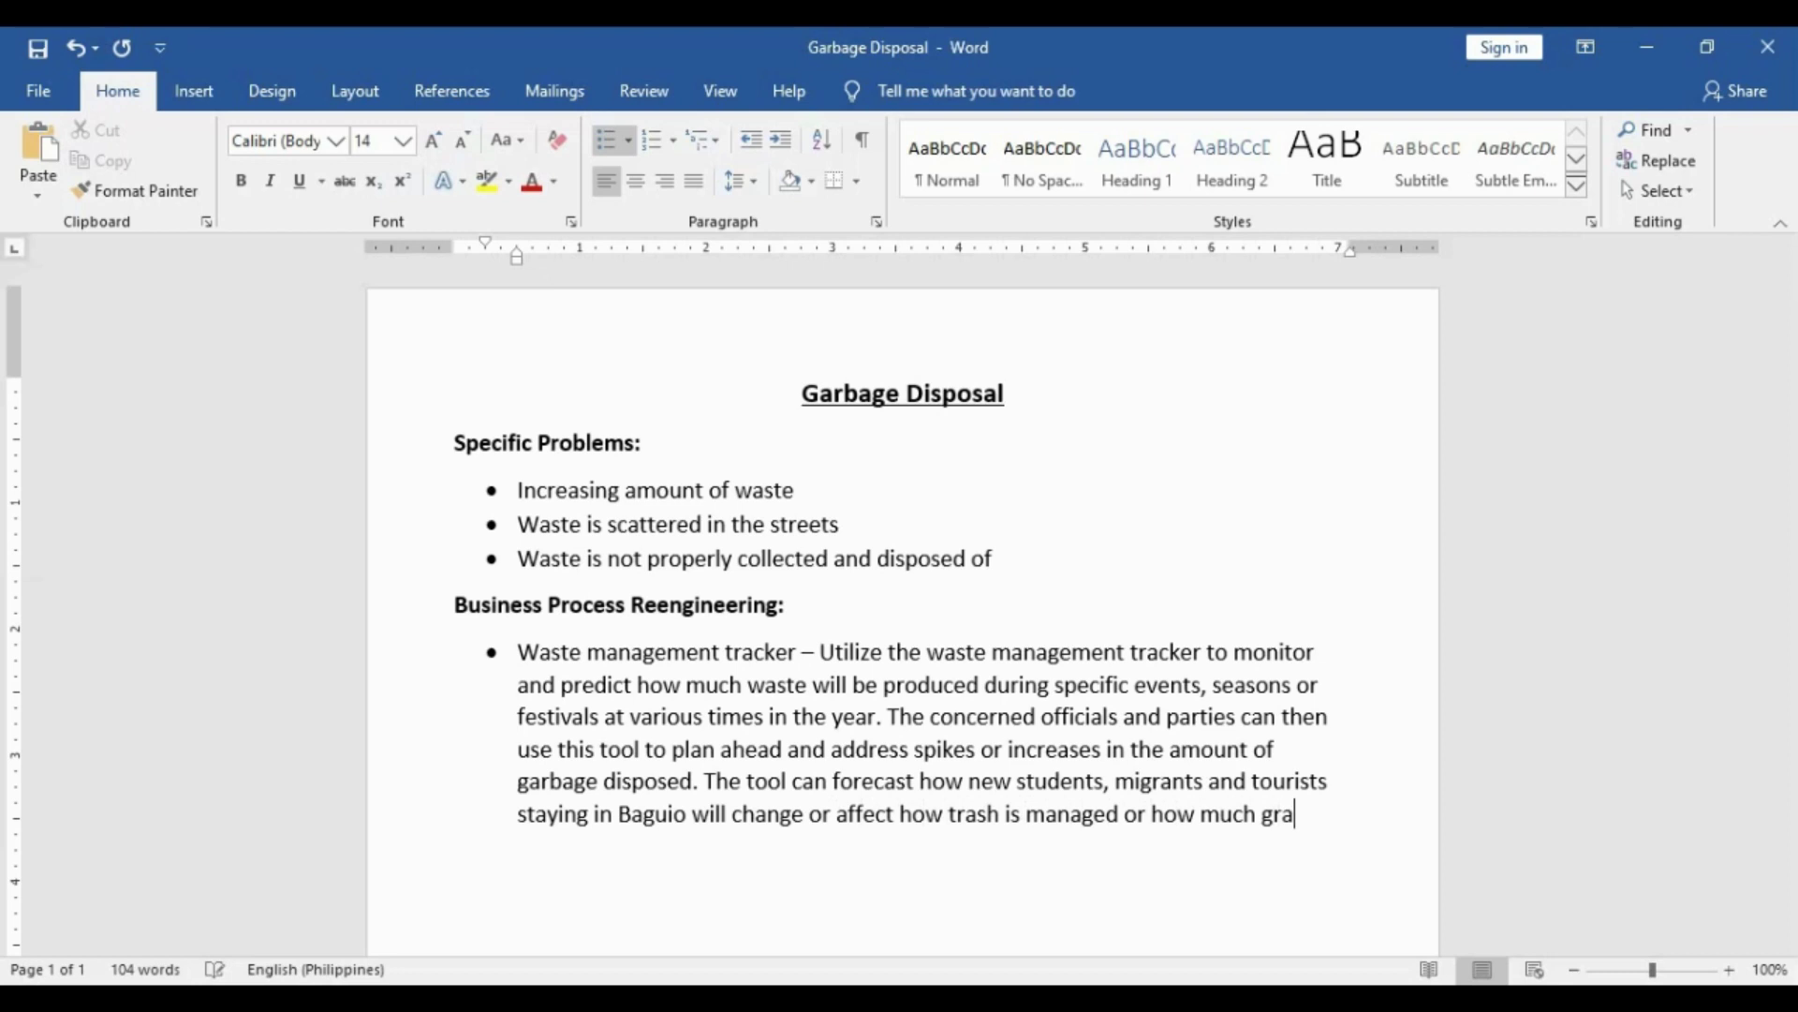
pyautogui.press('BackSpace')
pyautogui.press('BackSpace')
pyautogui.write('arbe')
pyautogui.press('BackSpace')
pyautogui.press('BackSpace')
pyautogui.write('bage i')
pyautogui.write('s ')
pyautogui.write('disposed of.')
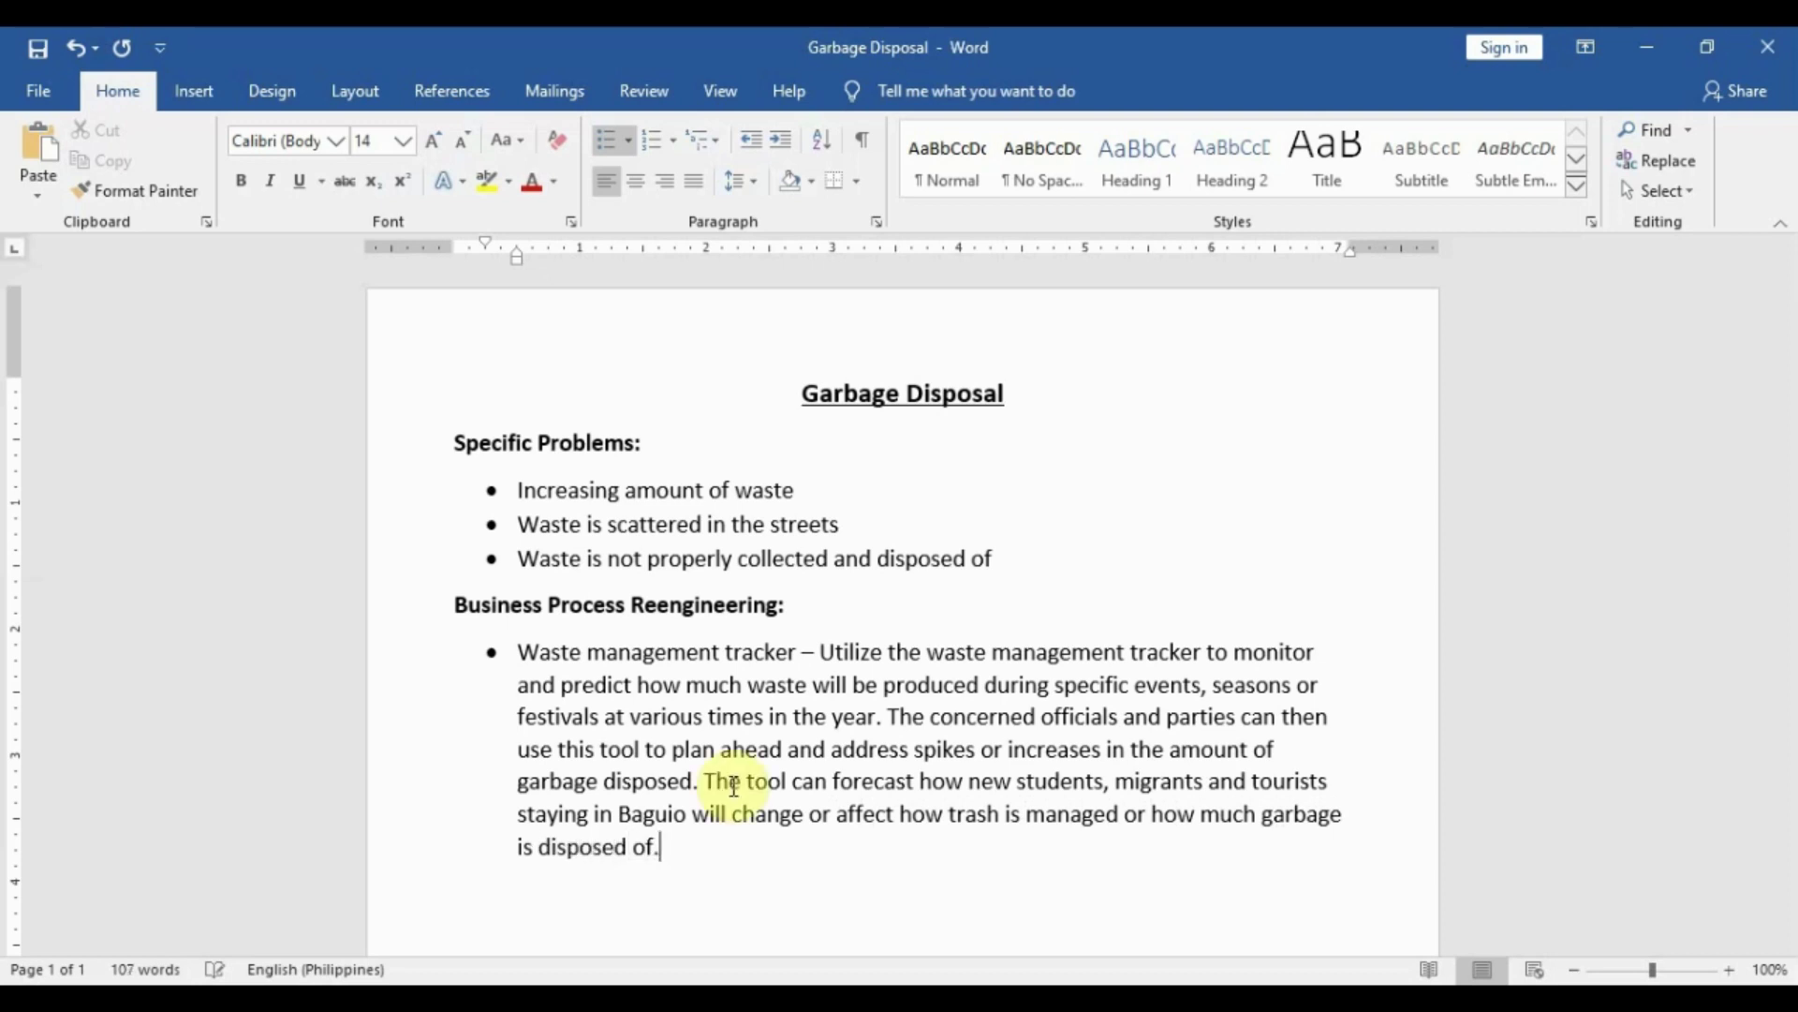
pyautogui.hotkey('ctrl', 's')
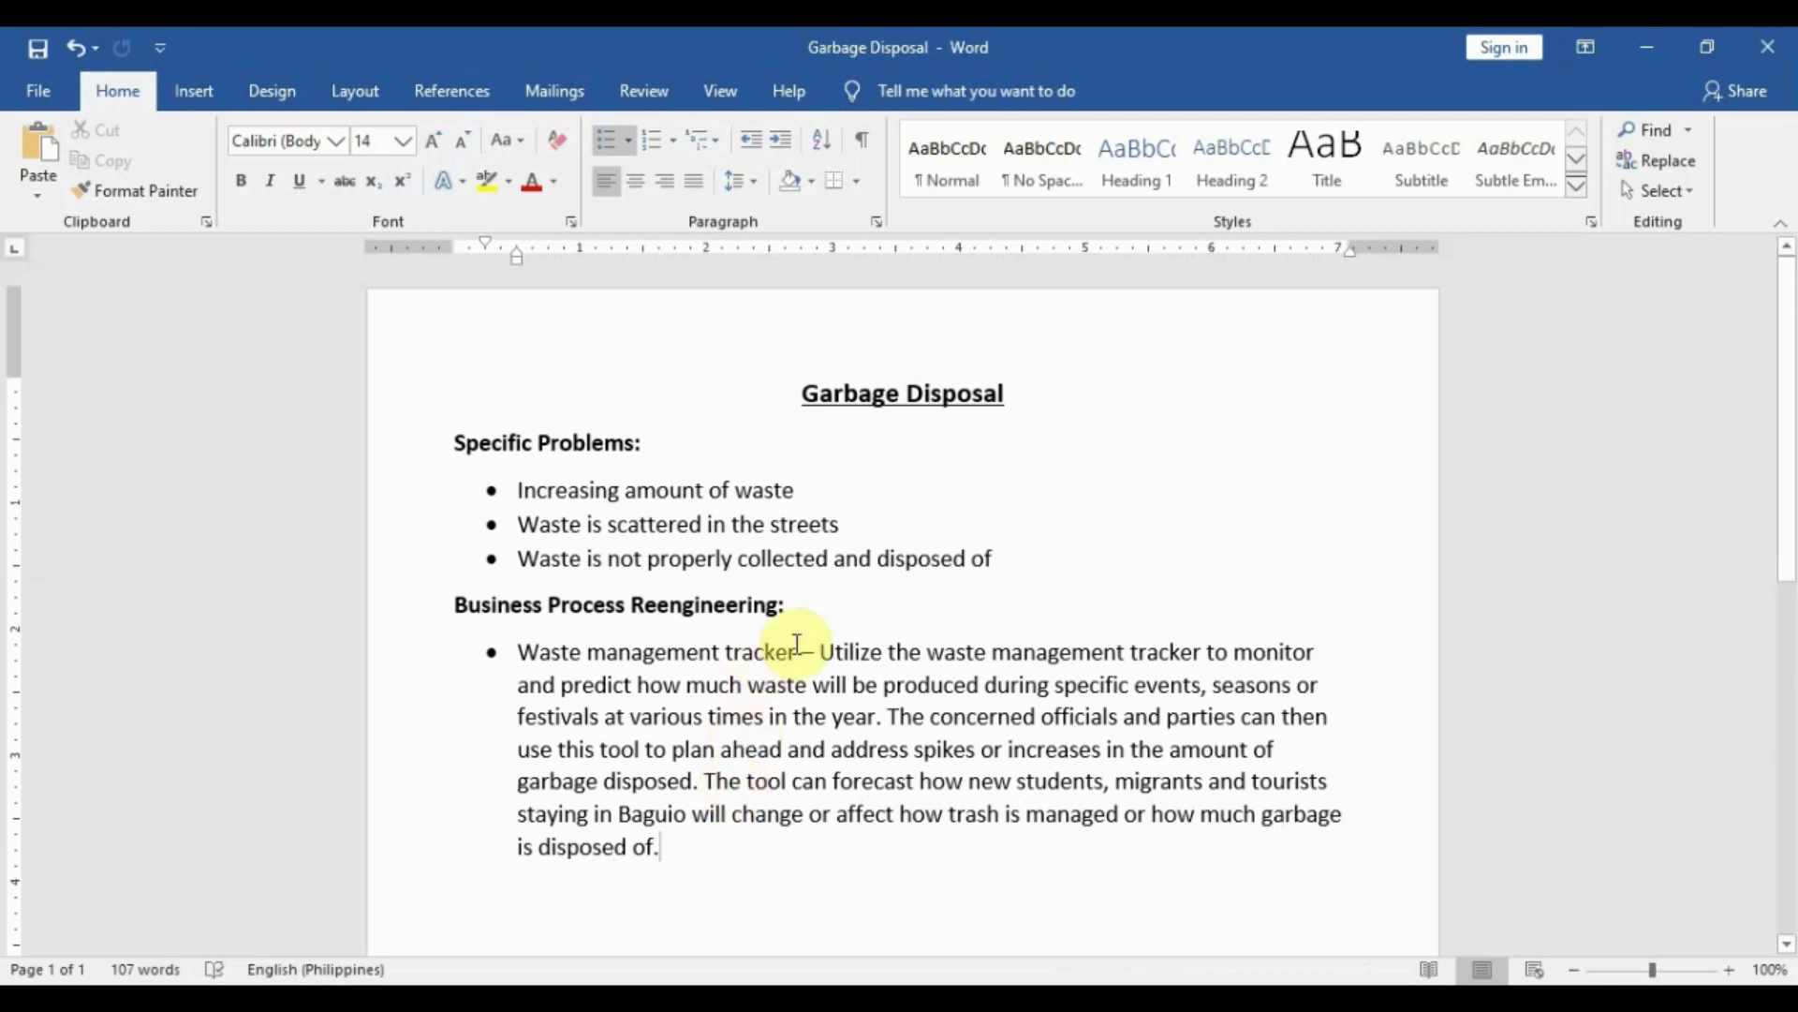
# Step: Review the waste management tracker bullet, highlighting its opening term, its individual sentences and the whole paragraph
pyautogui.moveTo(801, 652); pyautogui.dragTo(541, 660)
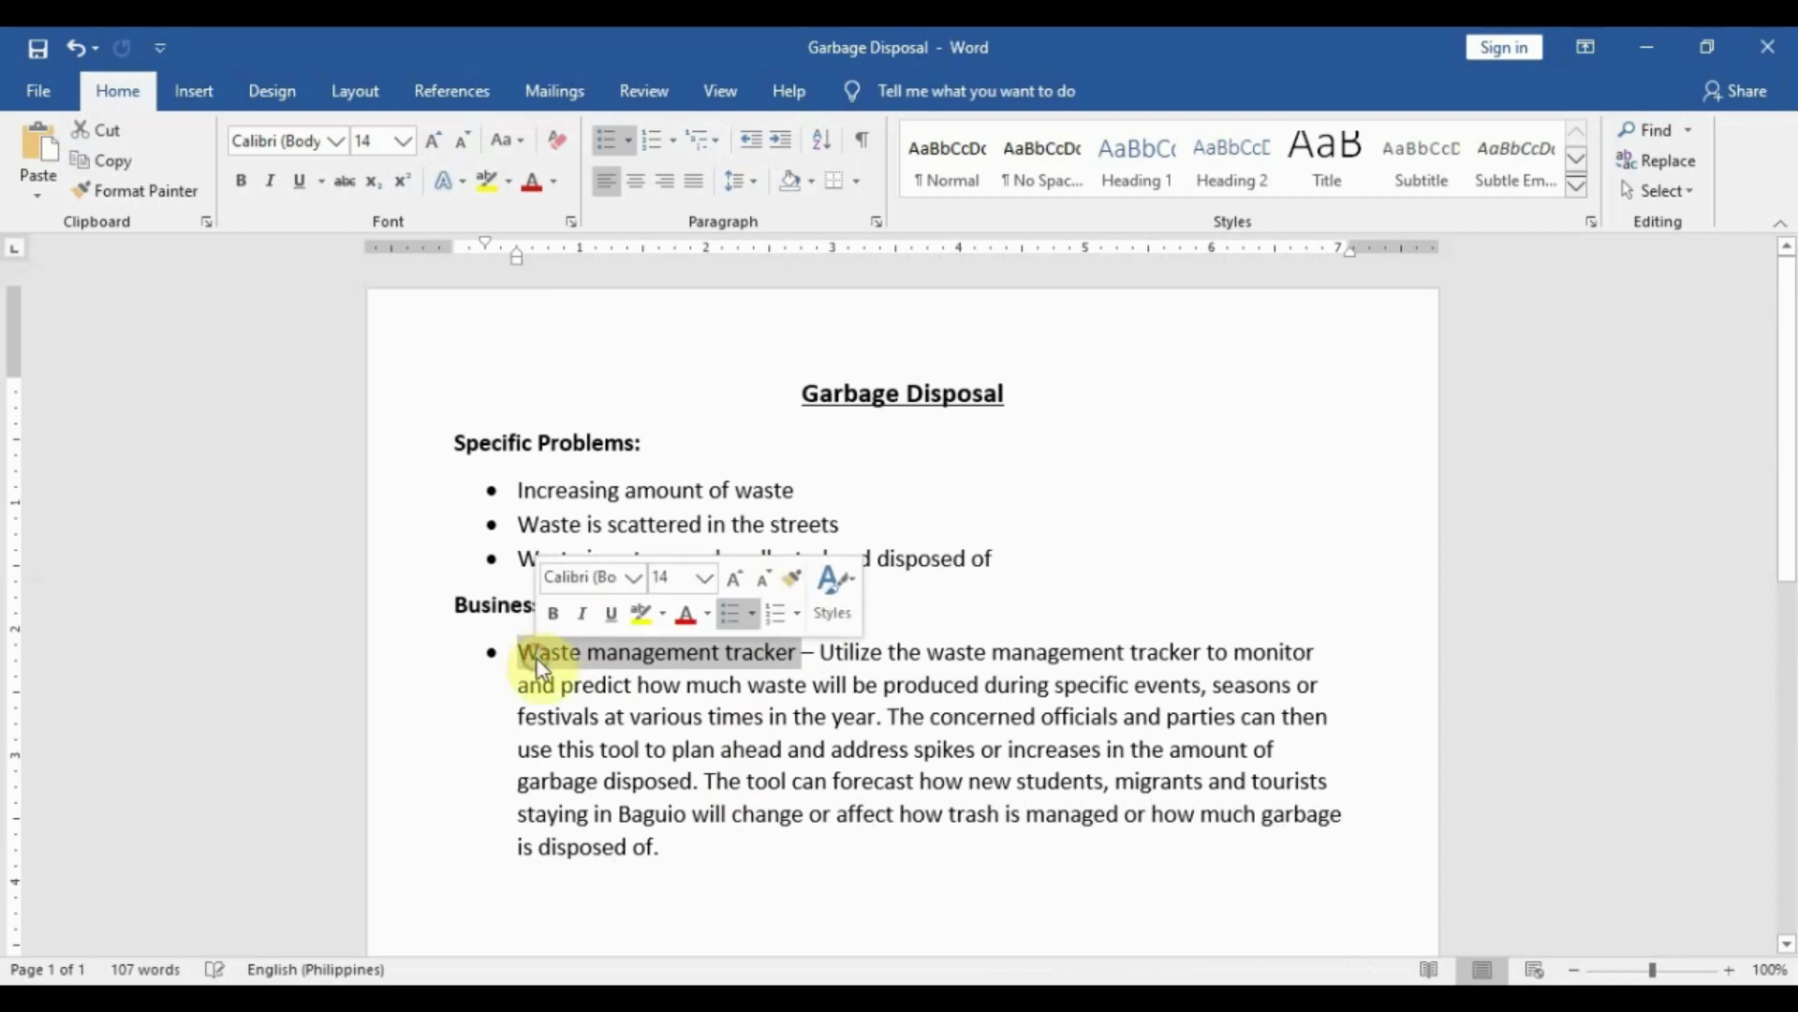
pyautogui.click(820, 648)
pyautogui.moveTo(821, 648); pyautogui.dragTo(695, 774)
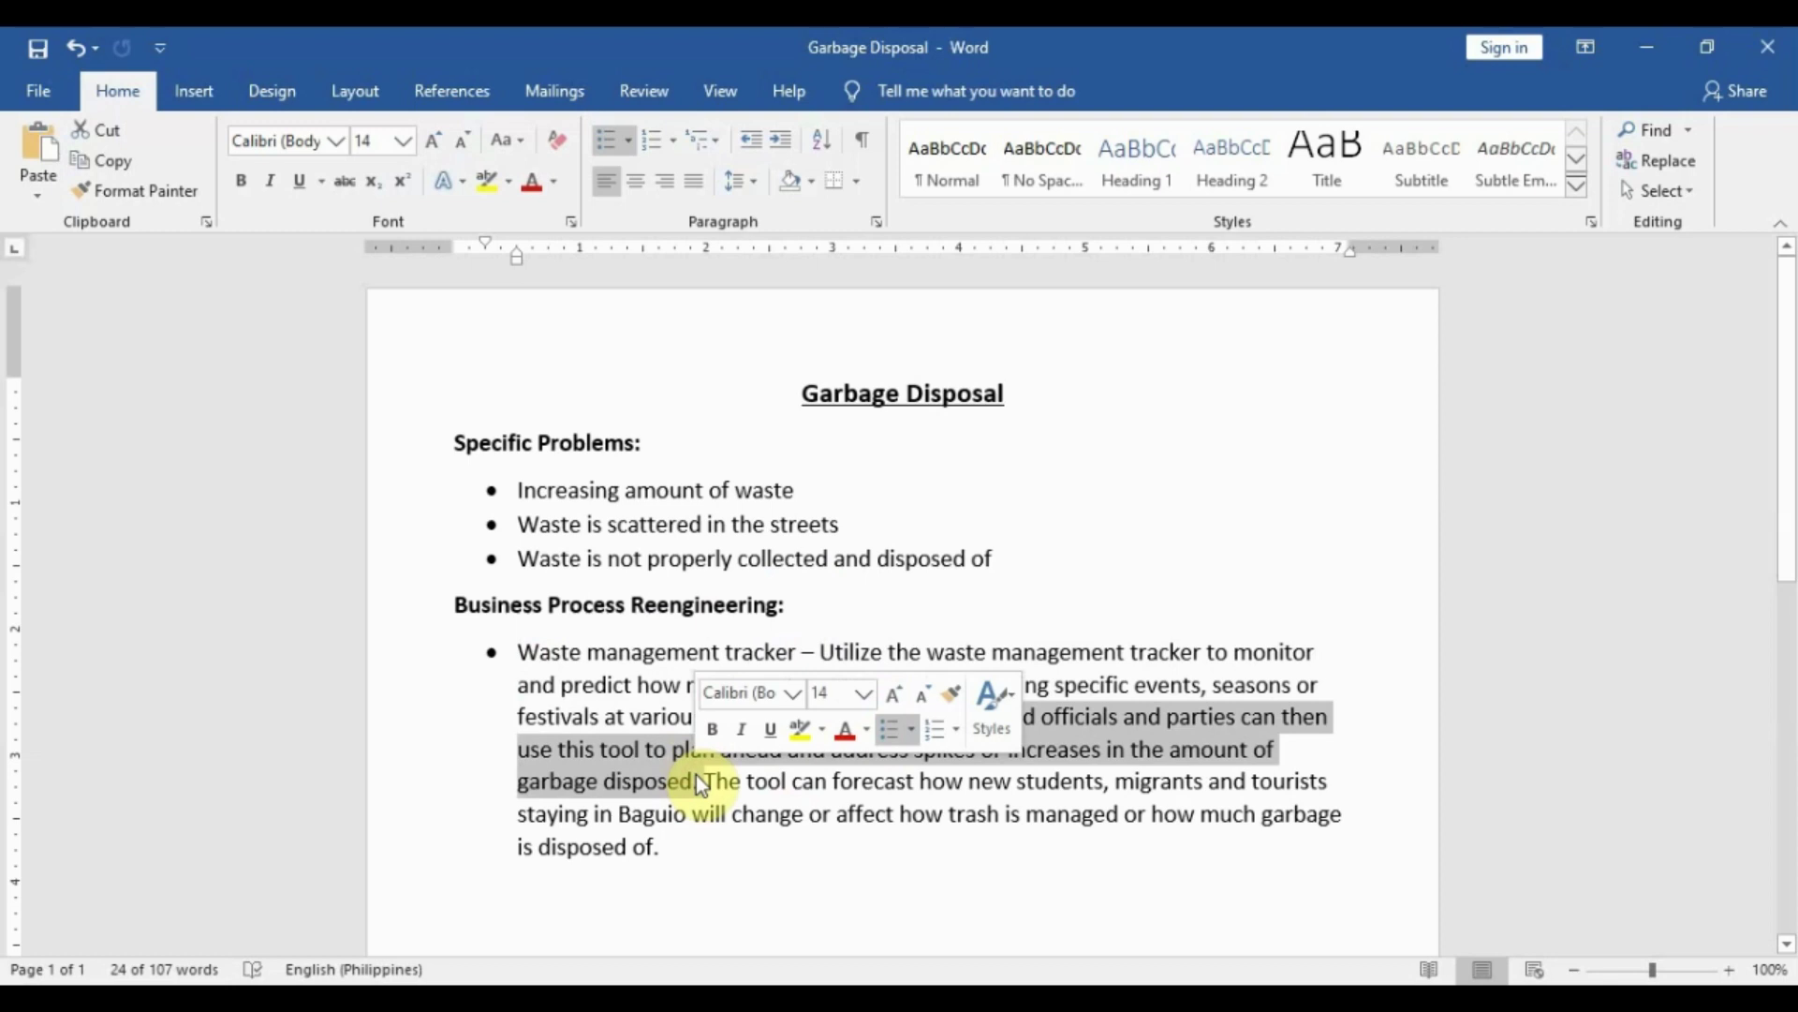
pyautogui.moveTo(704, 780); pyautogui.dragTo(691, 853)
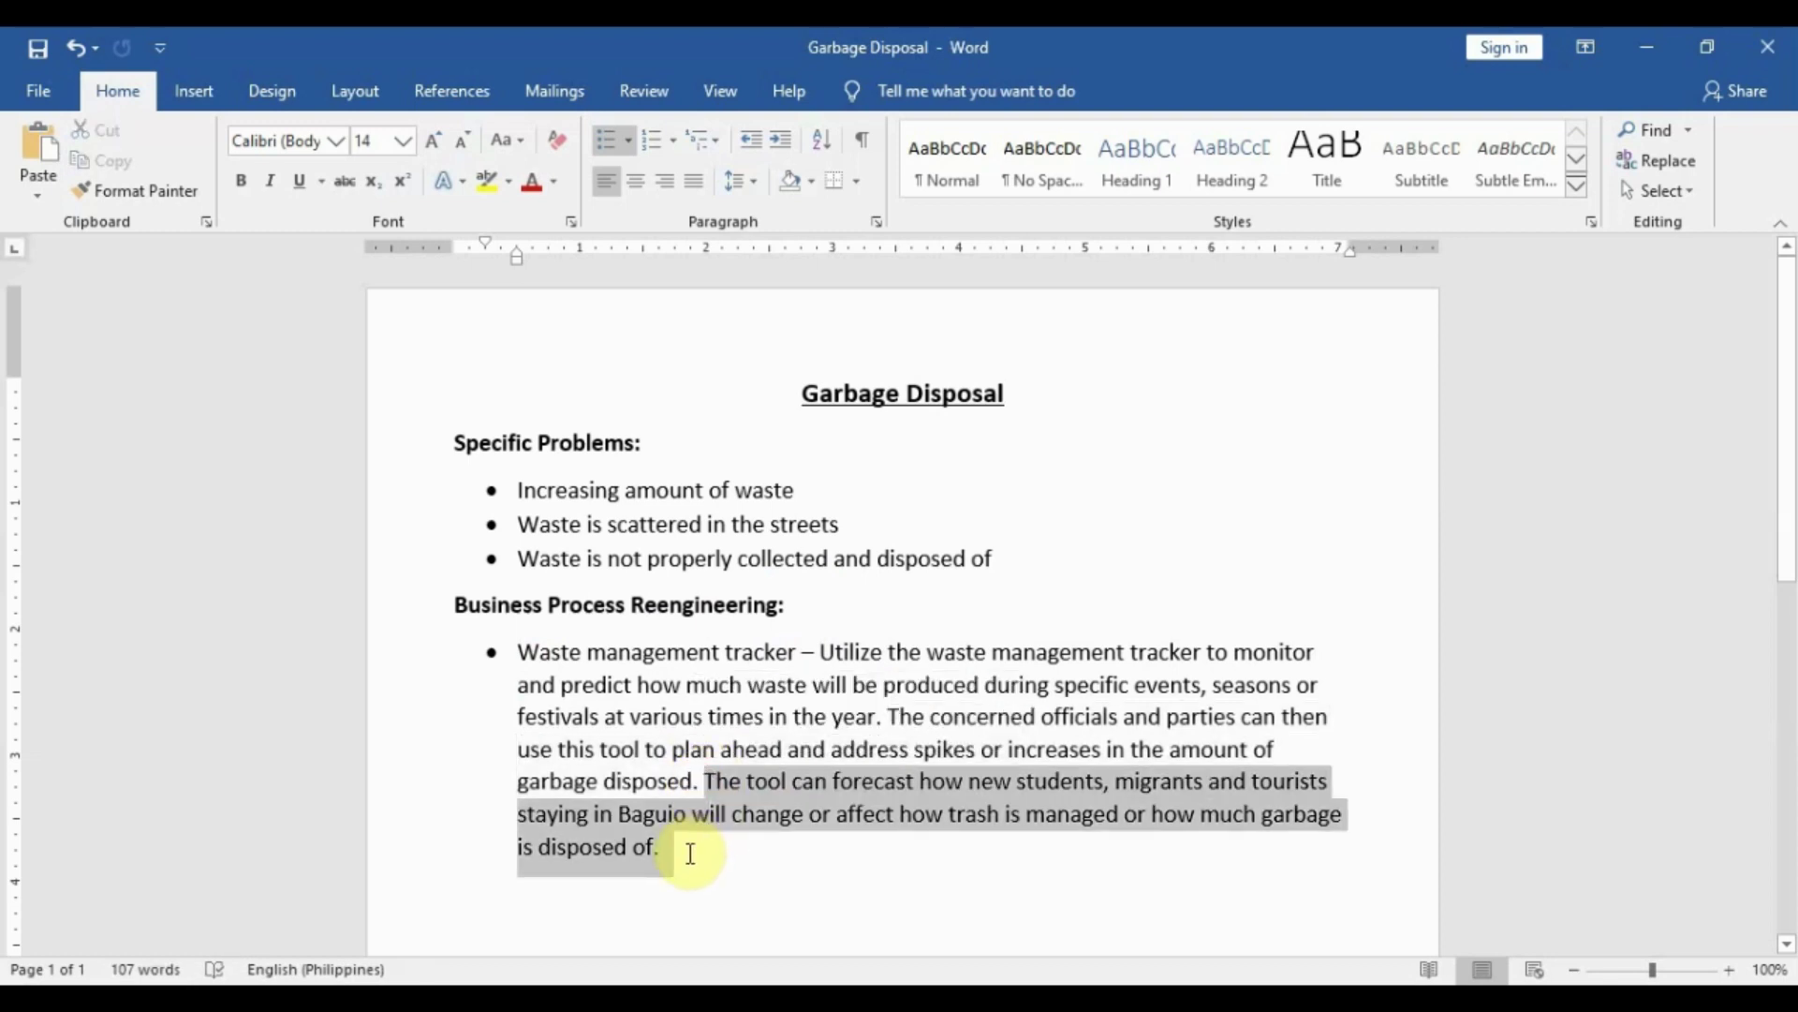
pyautogui.click(841, 854)
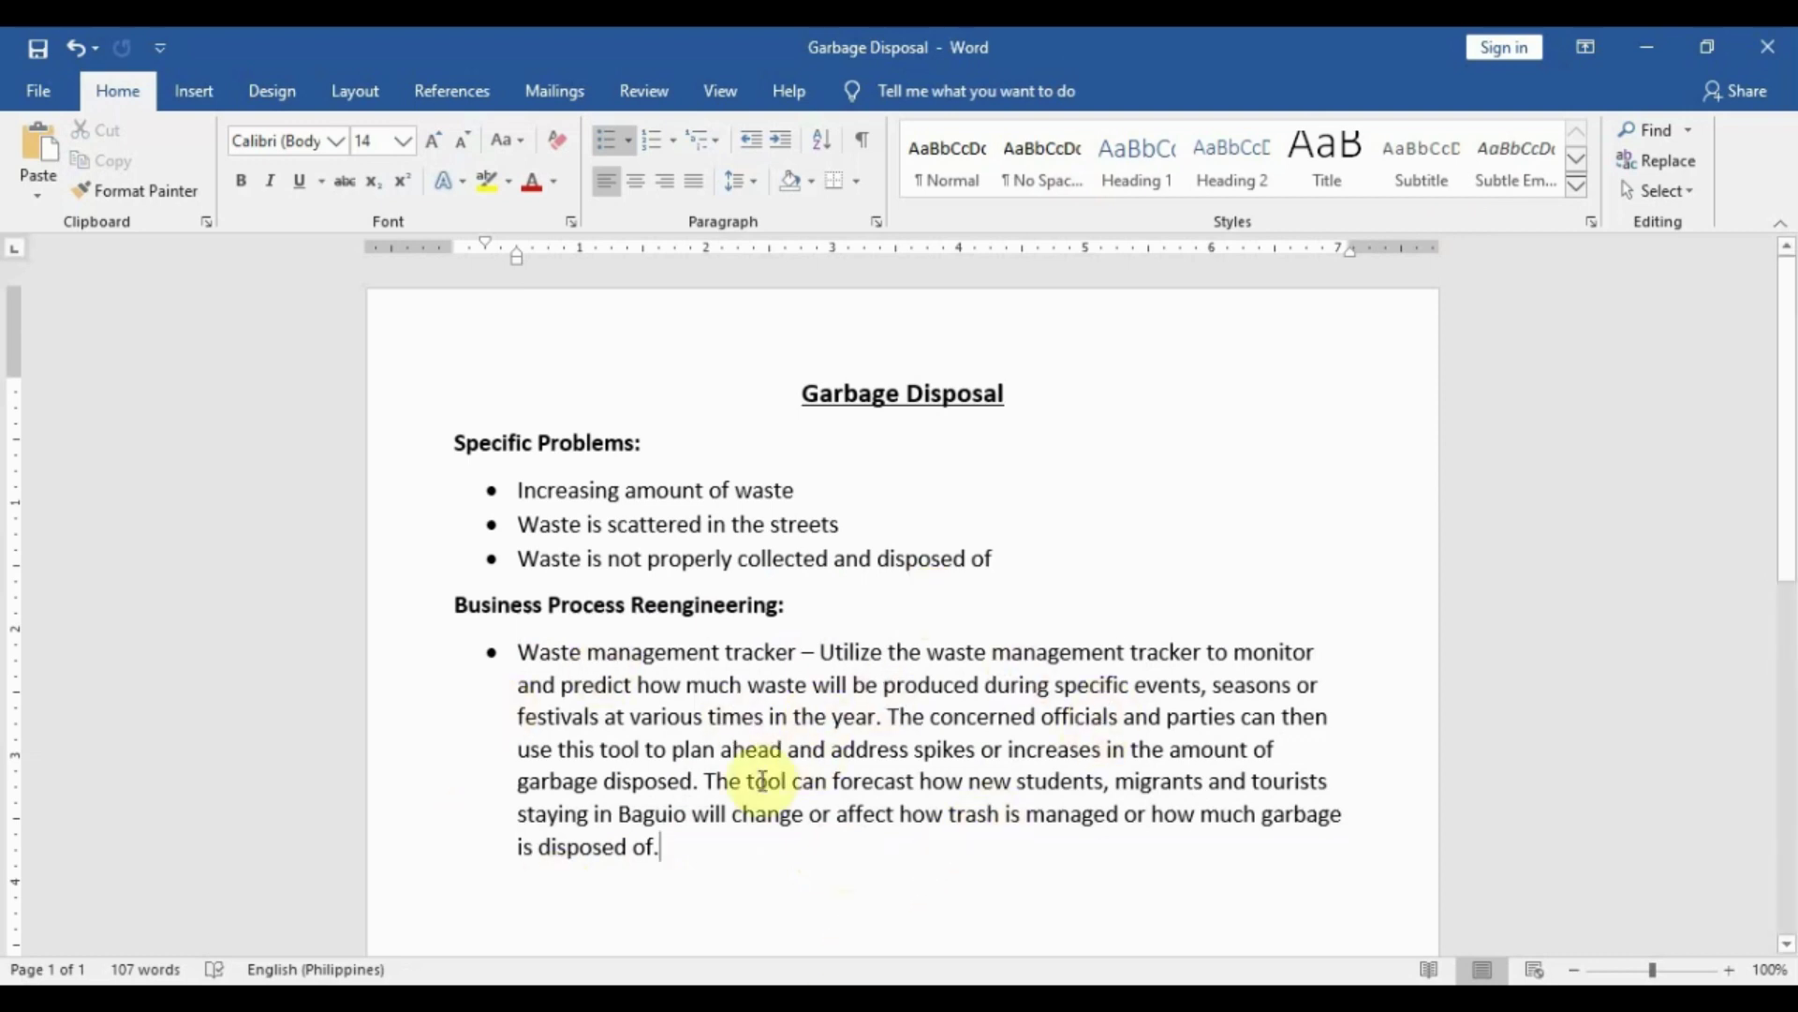
pyautogui.click(682, 855)
pyautogui.keyDown('shift'); pyautogui.click(510, 651); pyautogui.keyUp('shift')
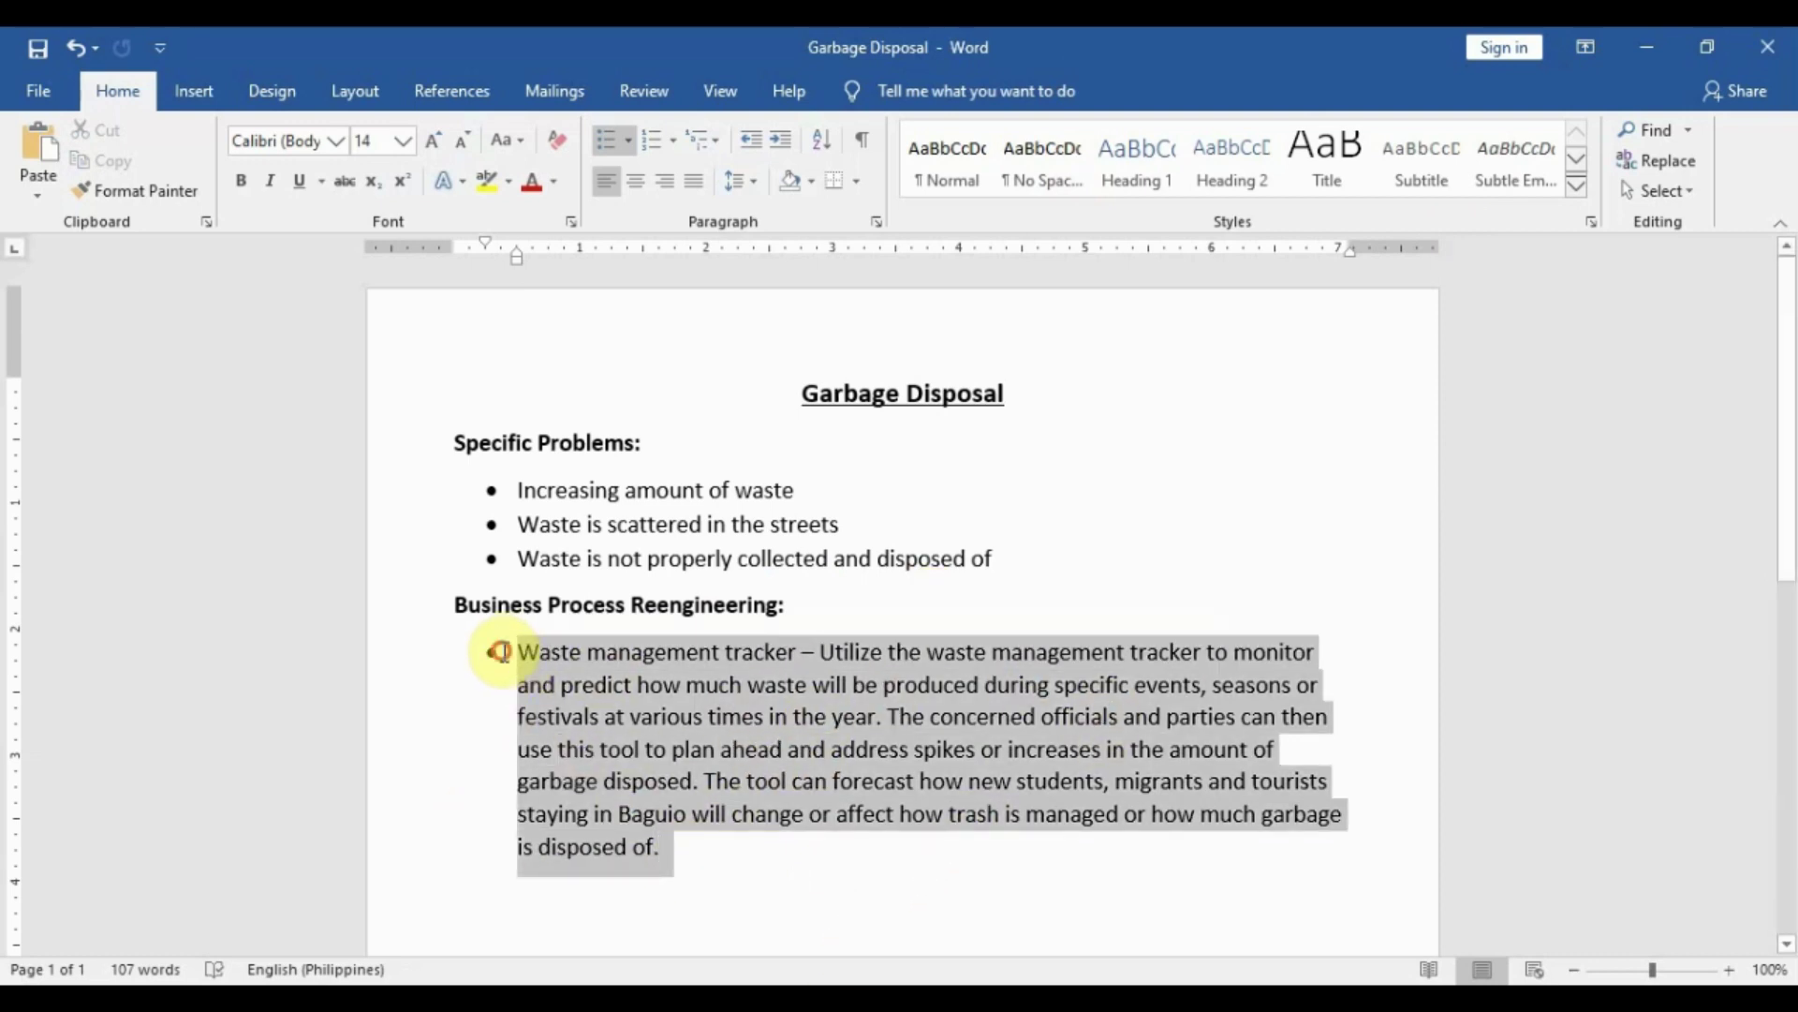
pyautogui.click(794, 834)
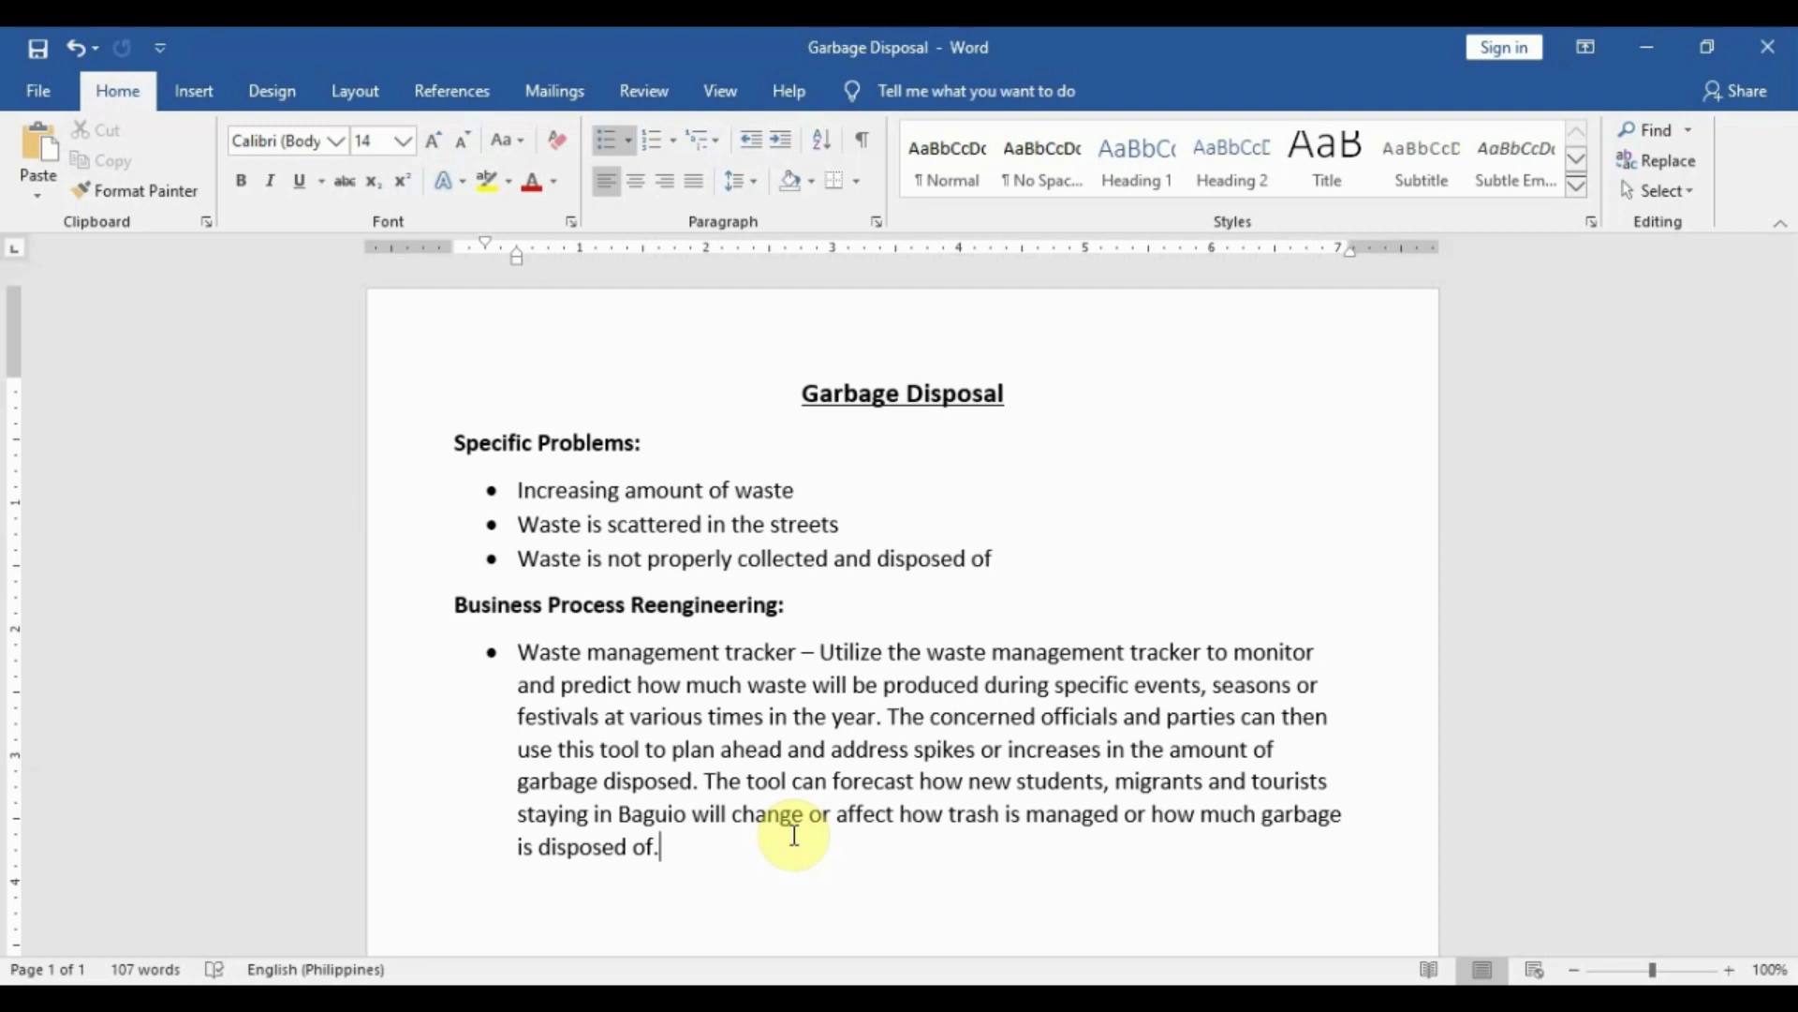
pyautogui.moveTo(743, 653); pyautogui.dragTo(796, 653)
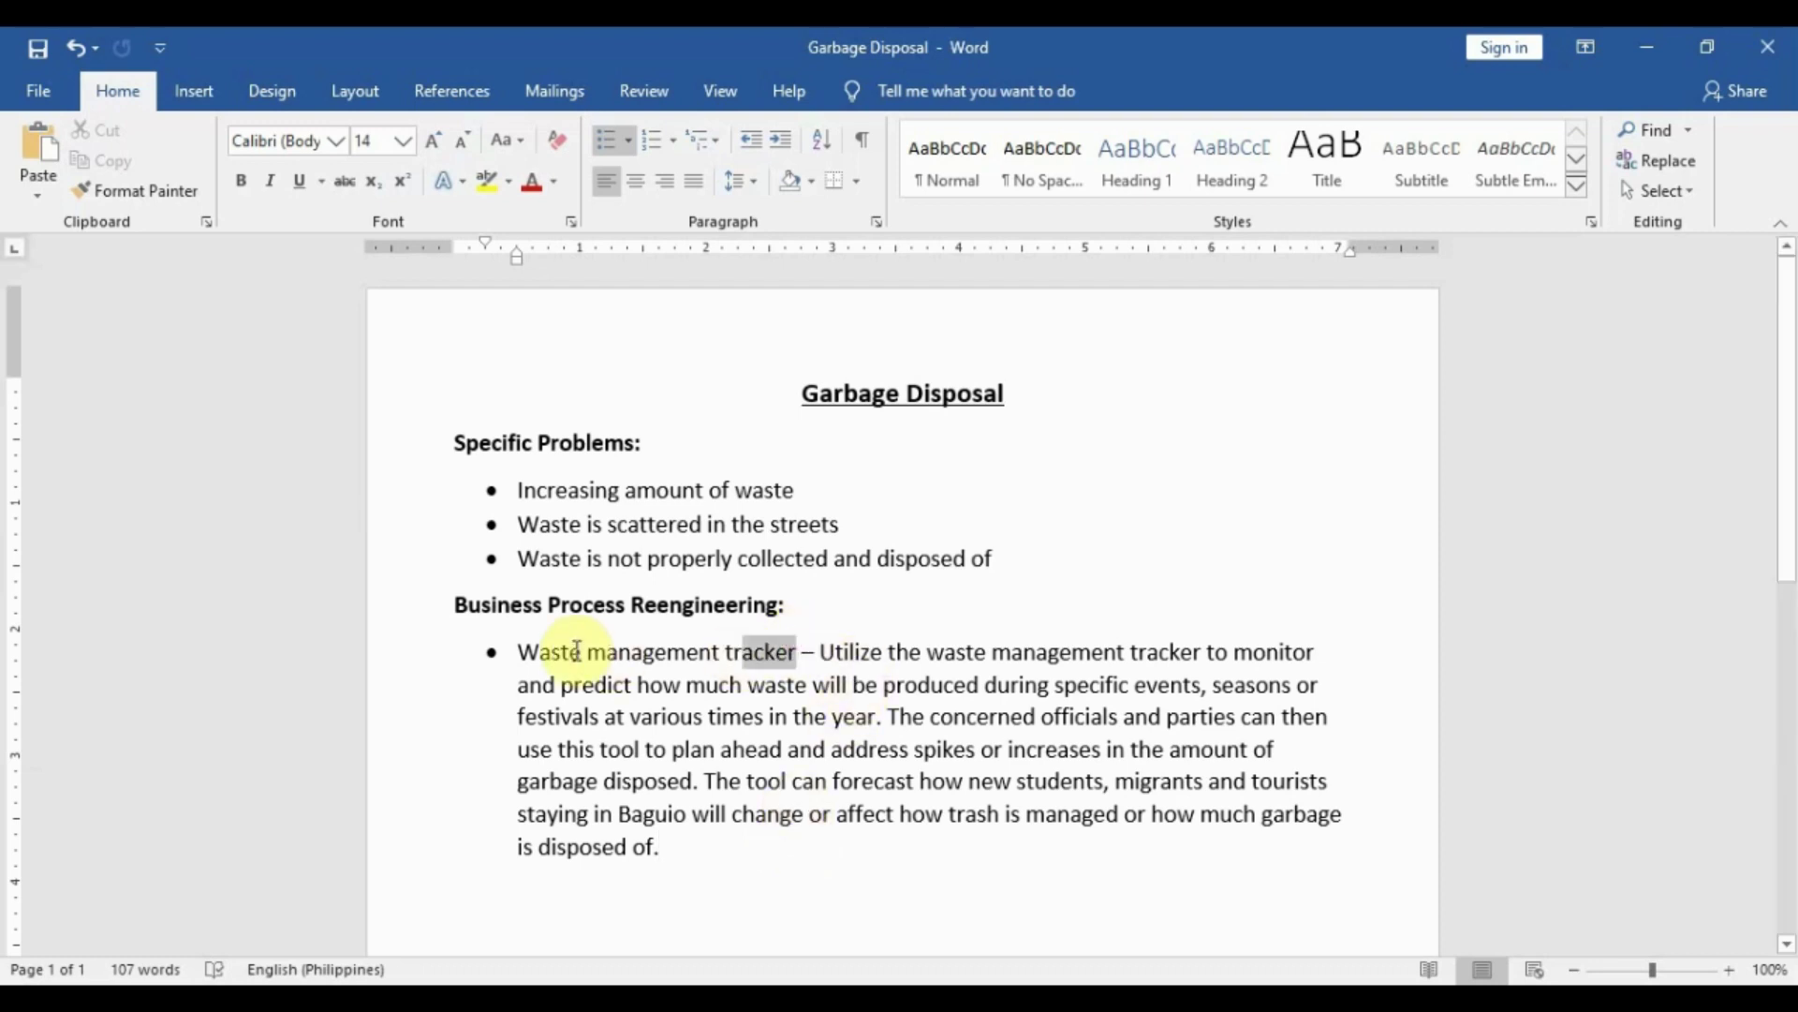
pyautogui.moveTo(577, 649); pyautogui.dragTo(502, 643)
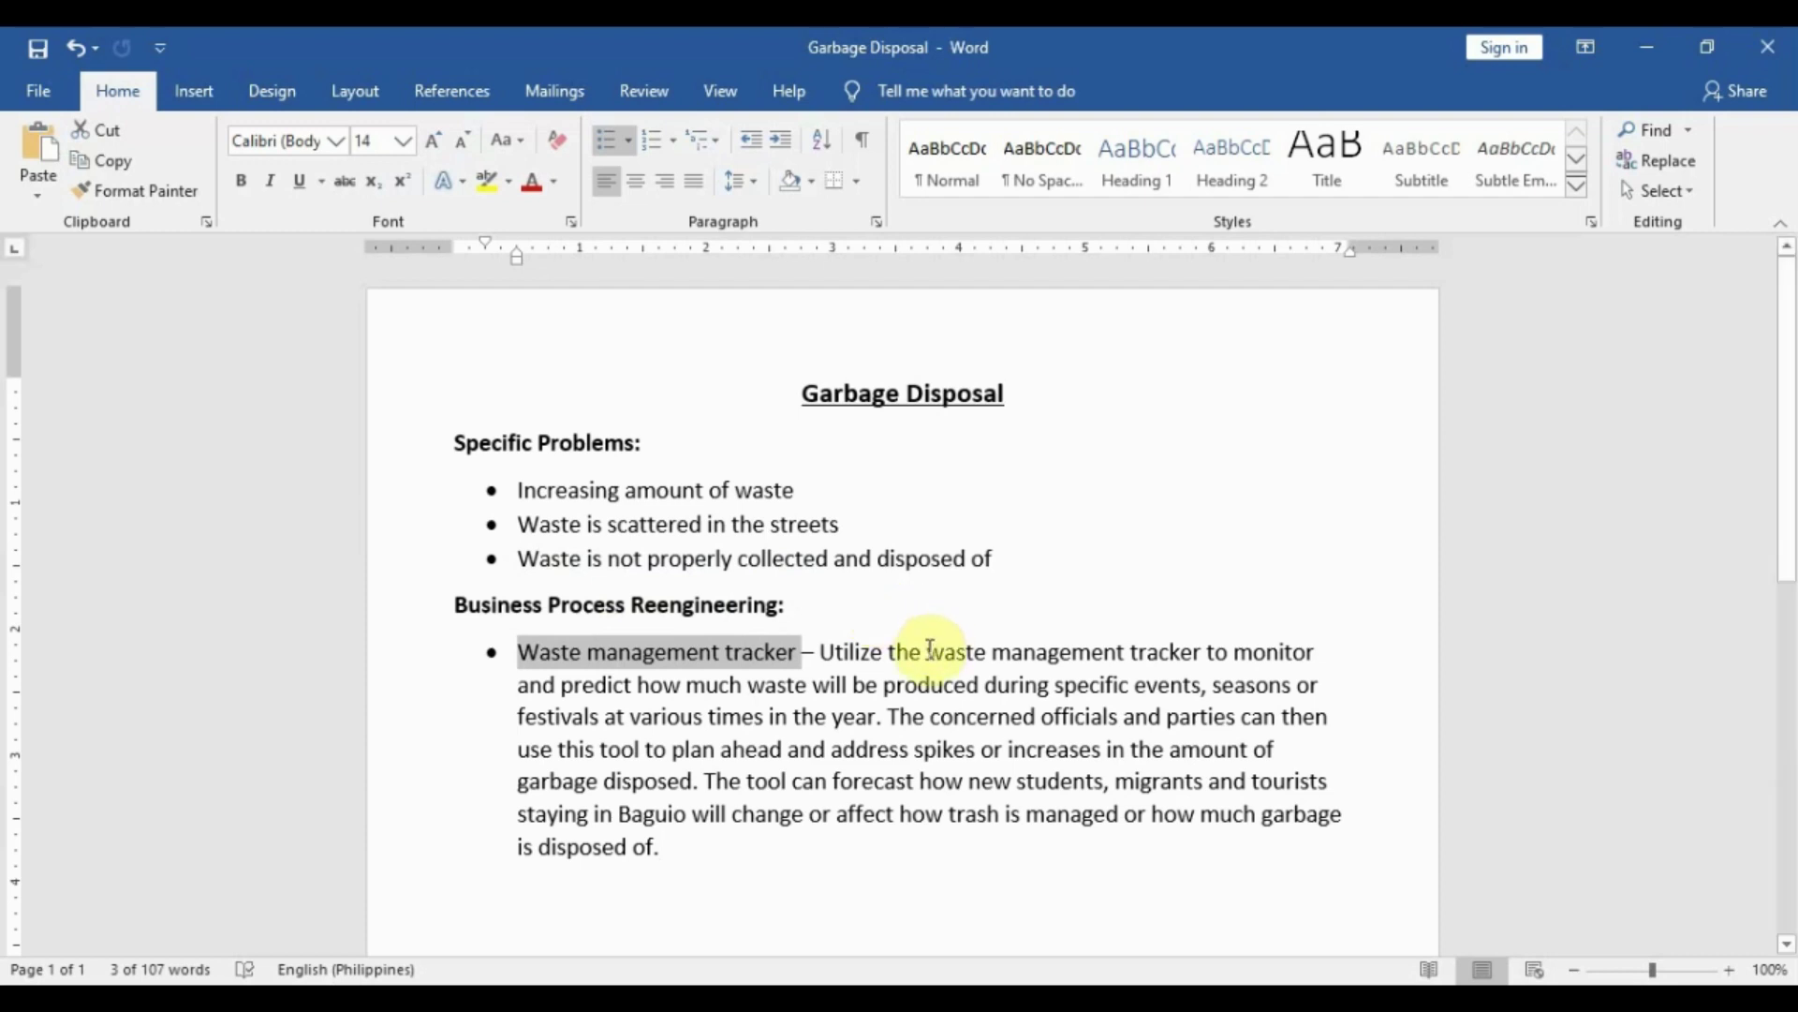
pyautogui.moveTo(927, 649); pyautogui.dragTo(1200, 655)
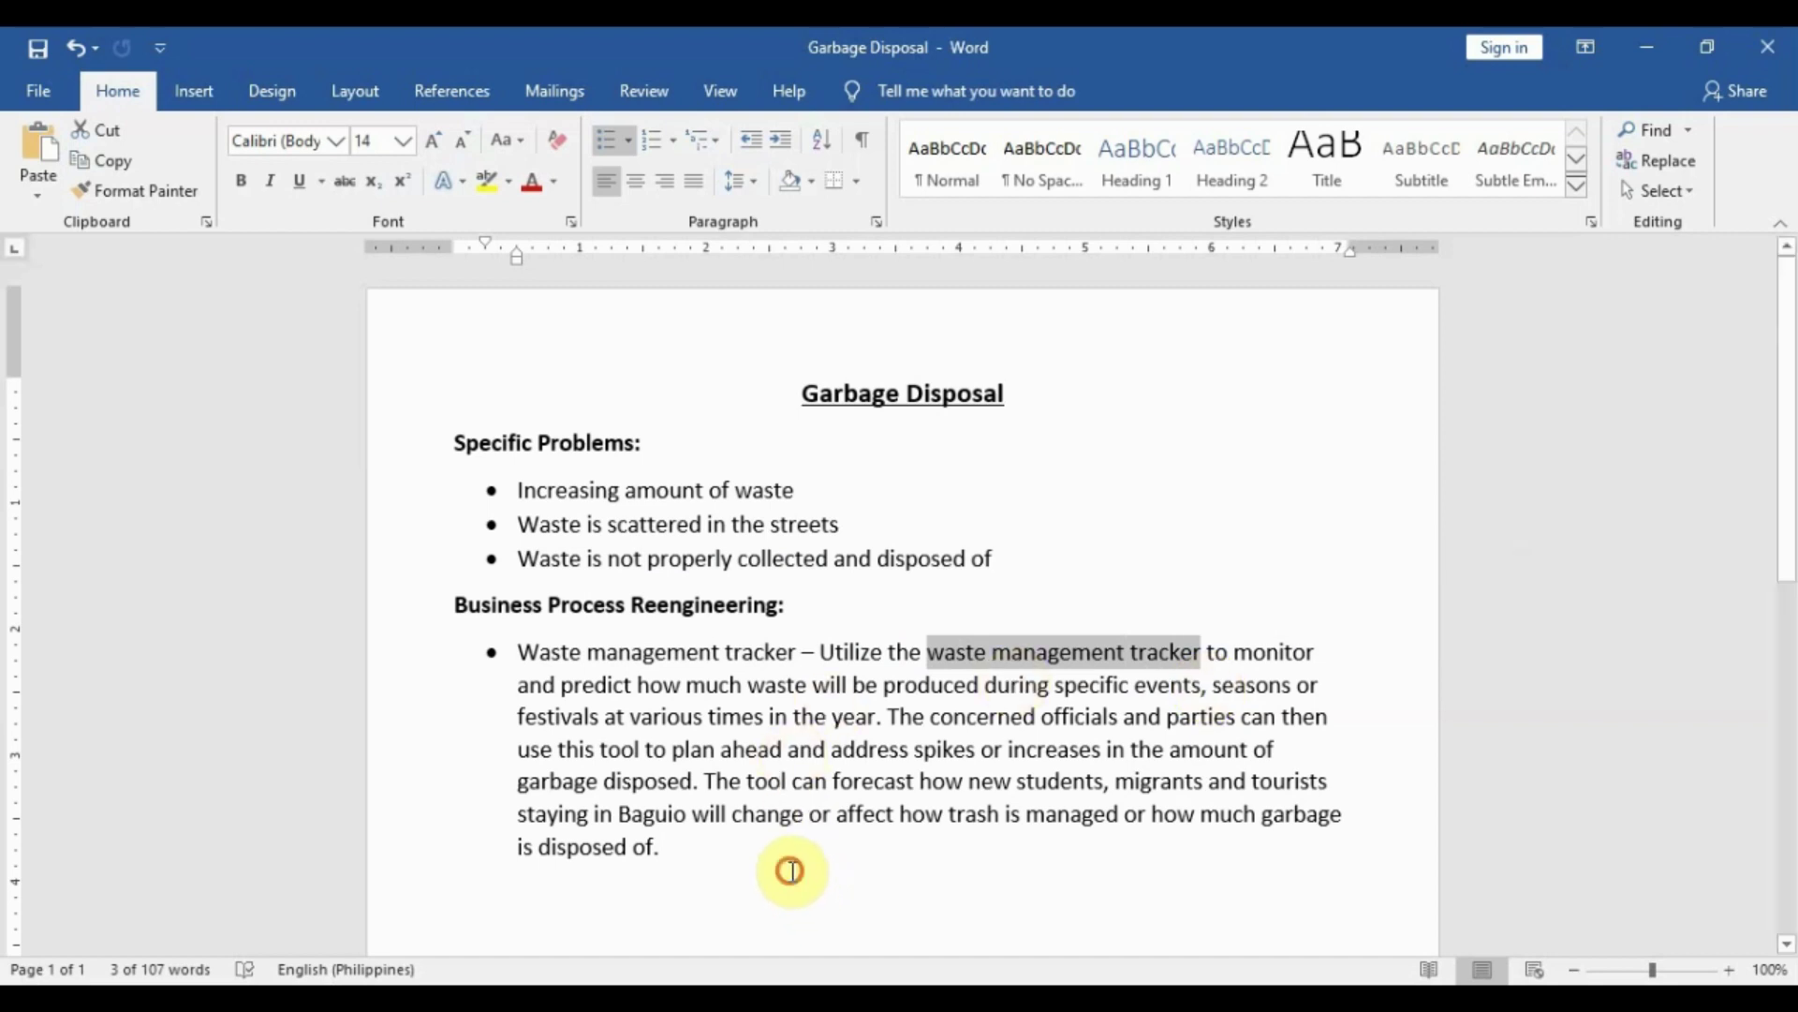
pyautogui.moveTo(790, 870); pyautogui.dragTo(521, 648)
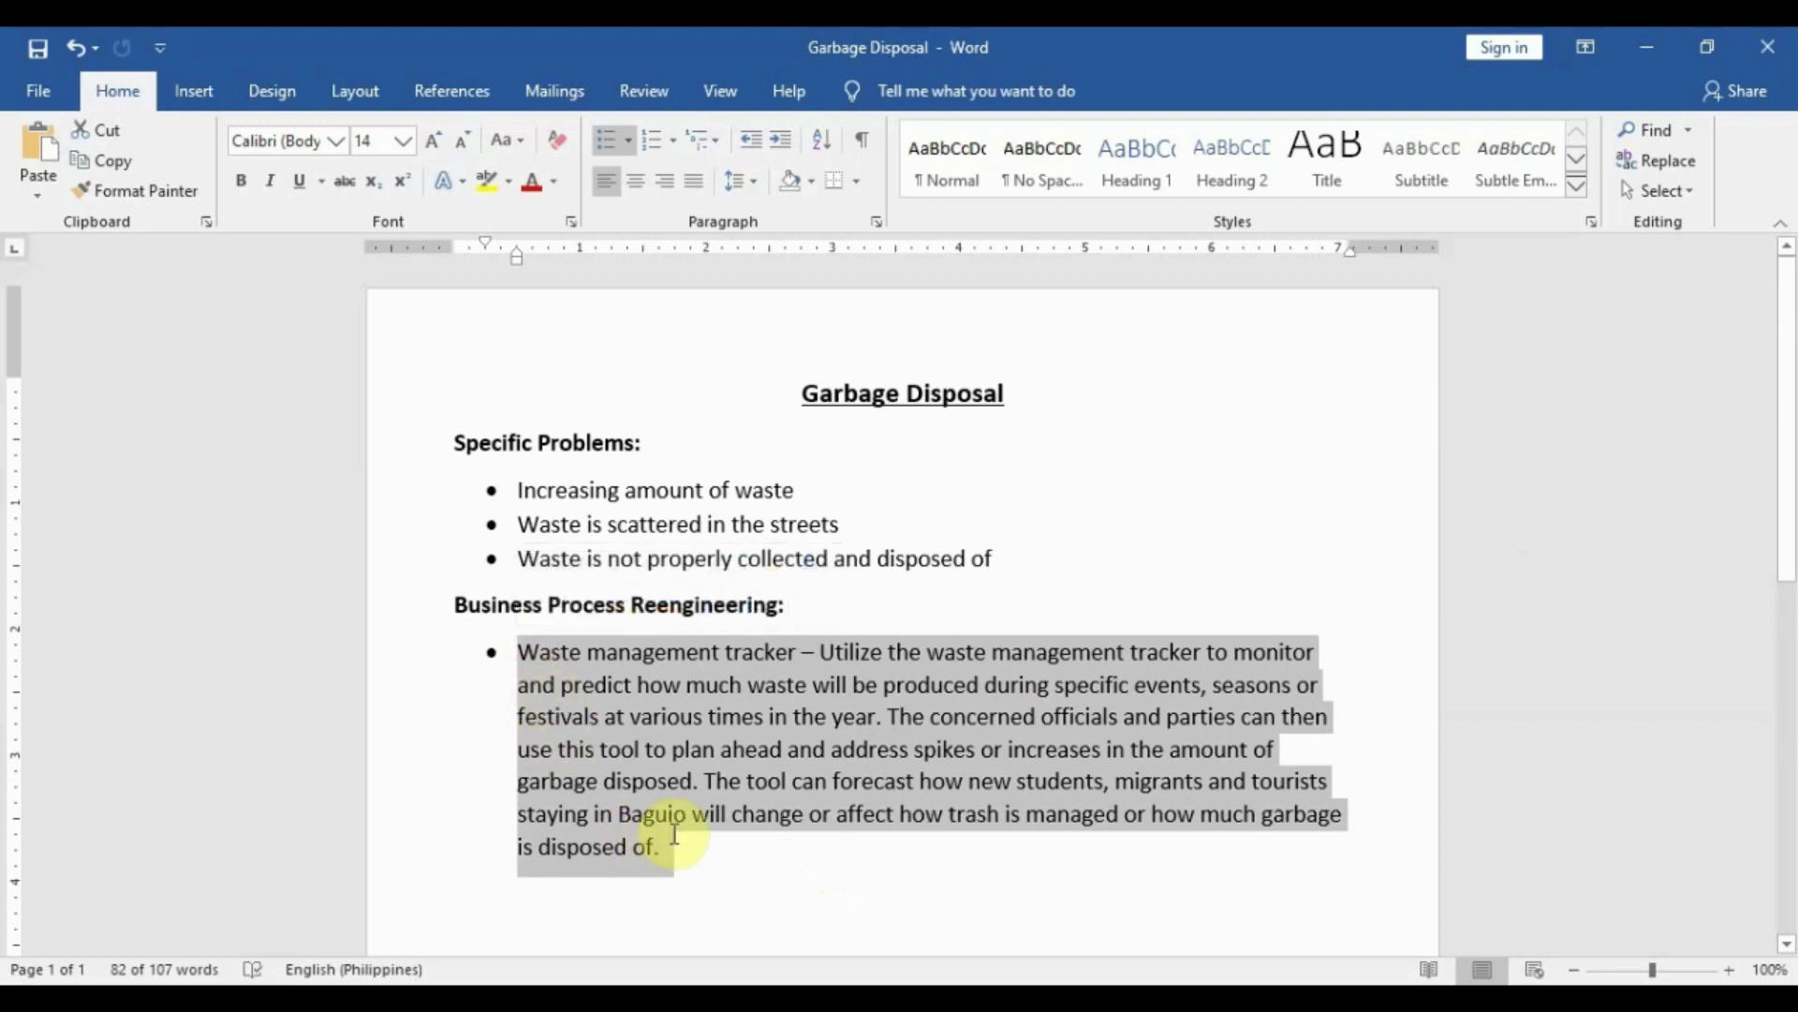
pyautogui.click(753, 849)
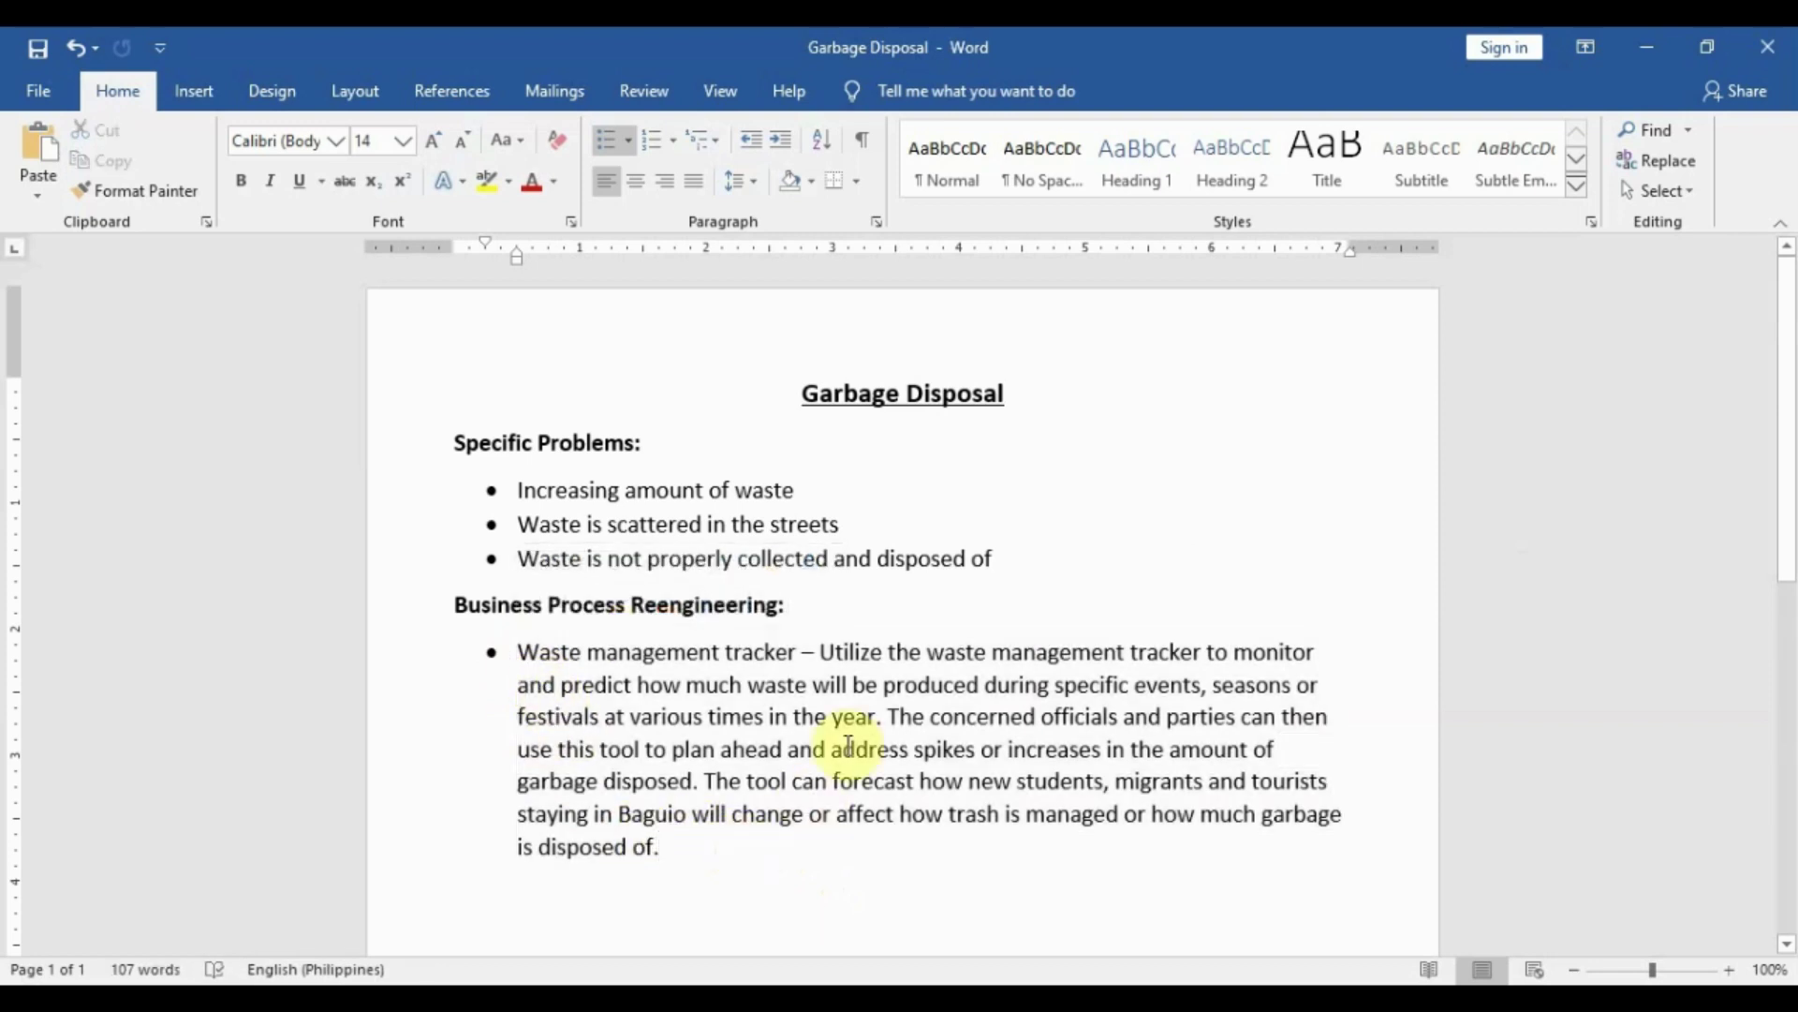